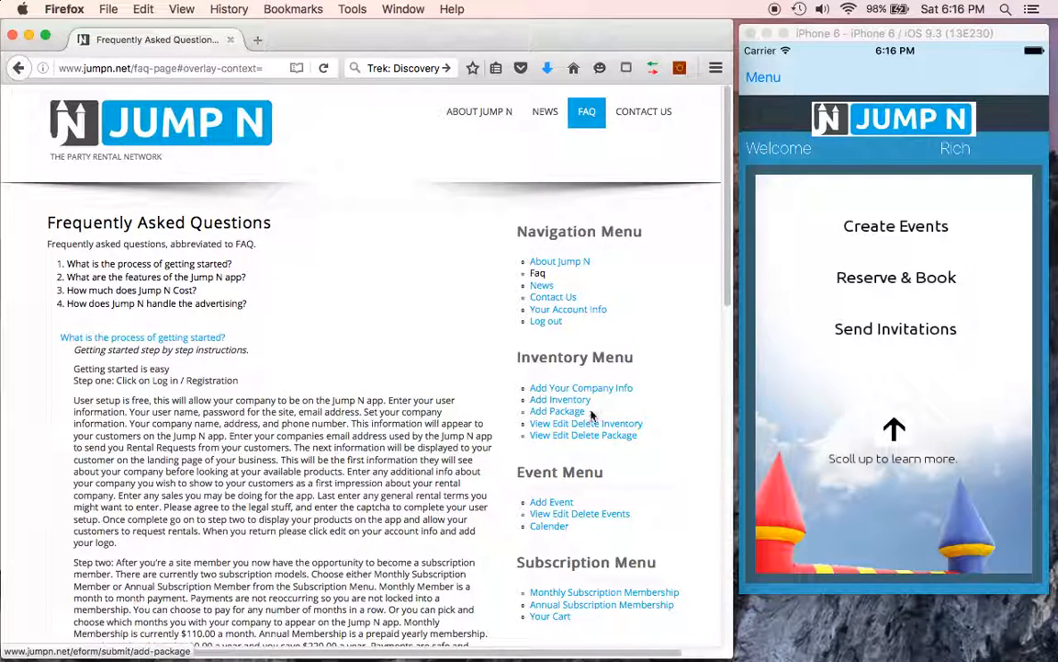
- Open the existing Add Your Company Info submission for editing and look over its company detail fields
left_click(581, 388)
left_click(140, 274)
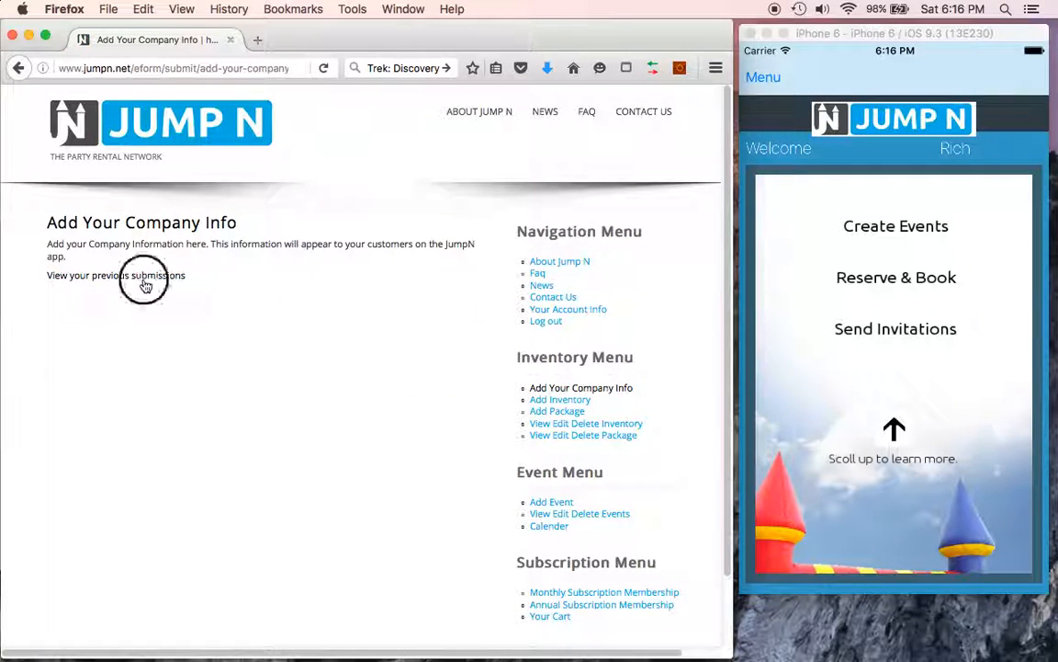
left_click(160, 336)
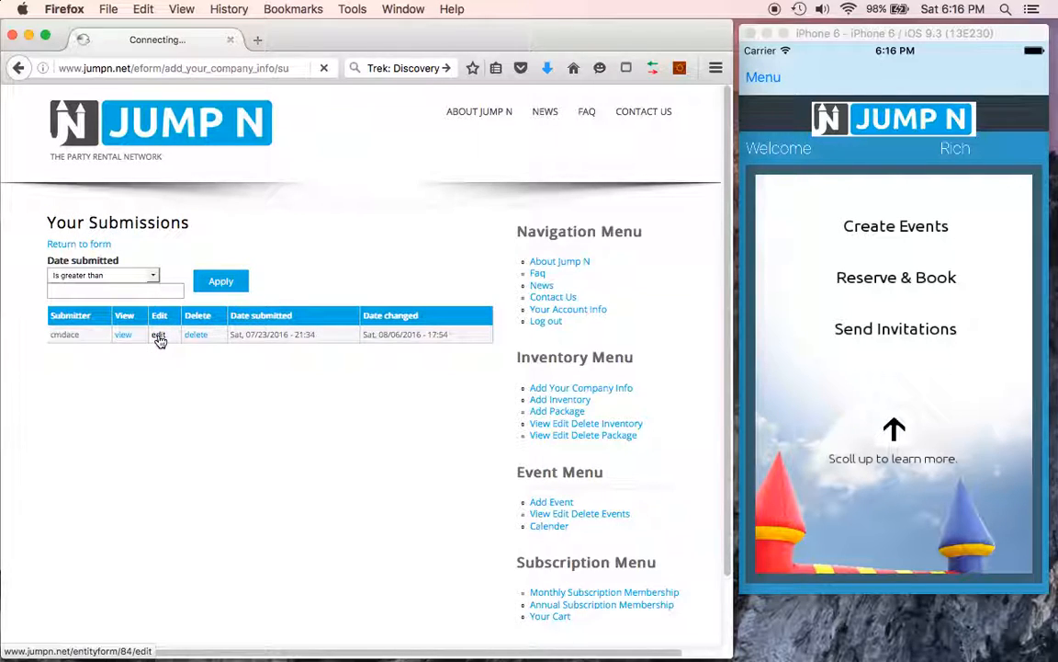
scroll(181, 299, "down", 3)
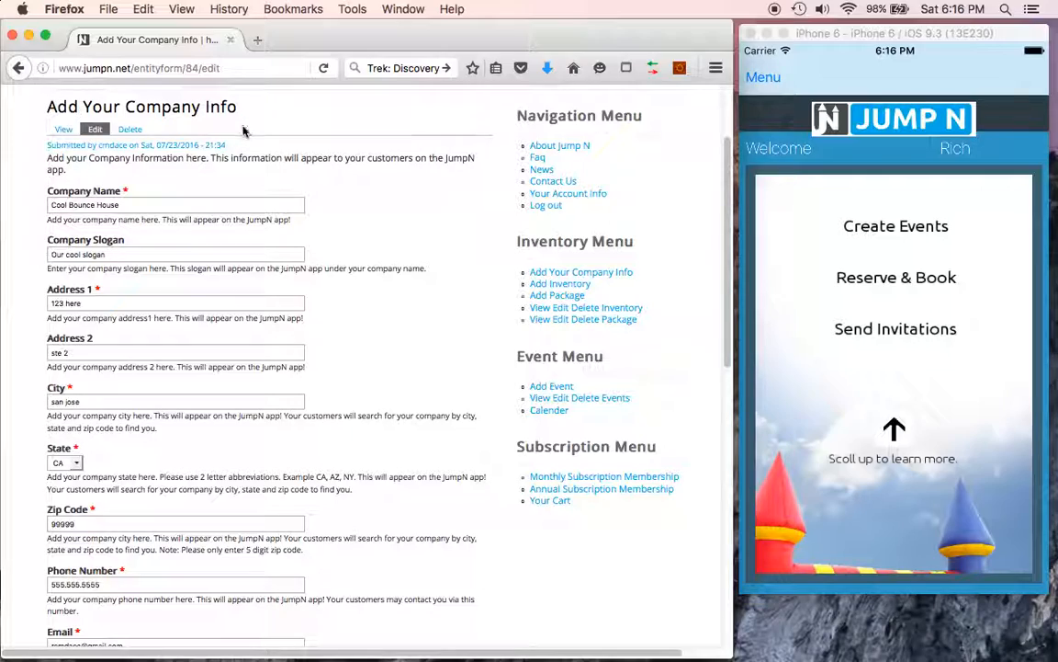
scroll(156, 193, "down", 2)
scroll(160, 205, "down", 1)
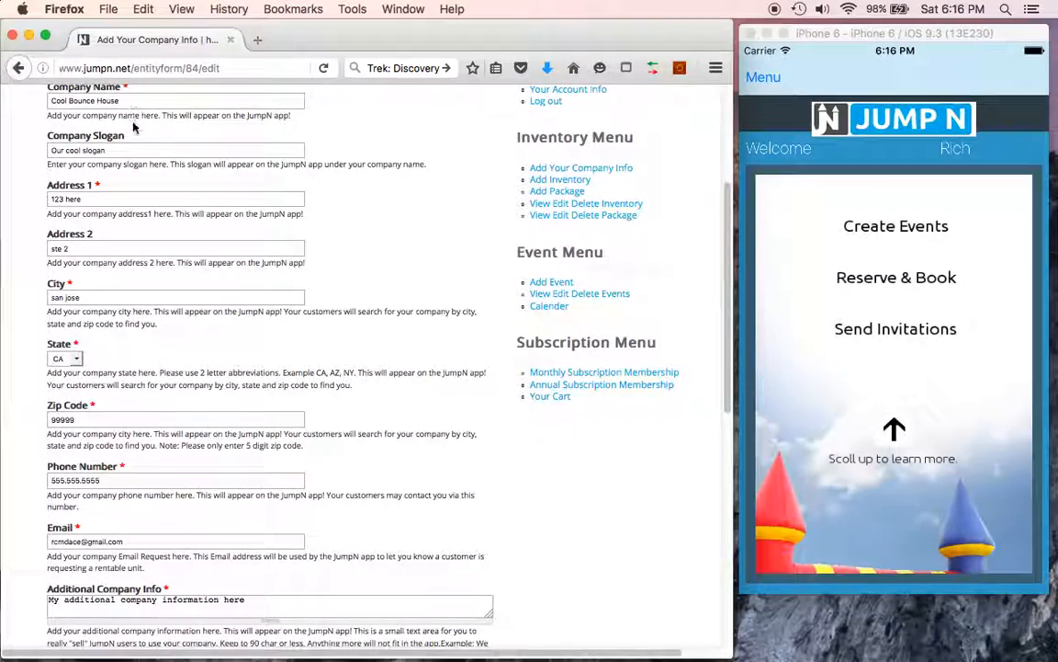
scroll(111, 129, "up", 1)
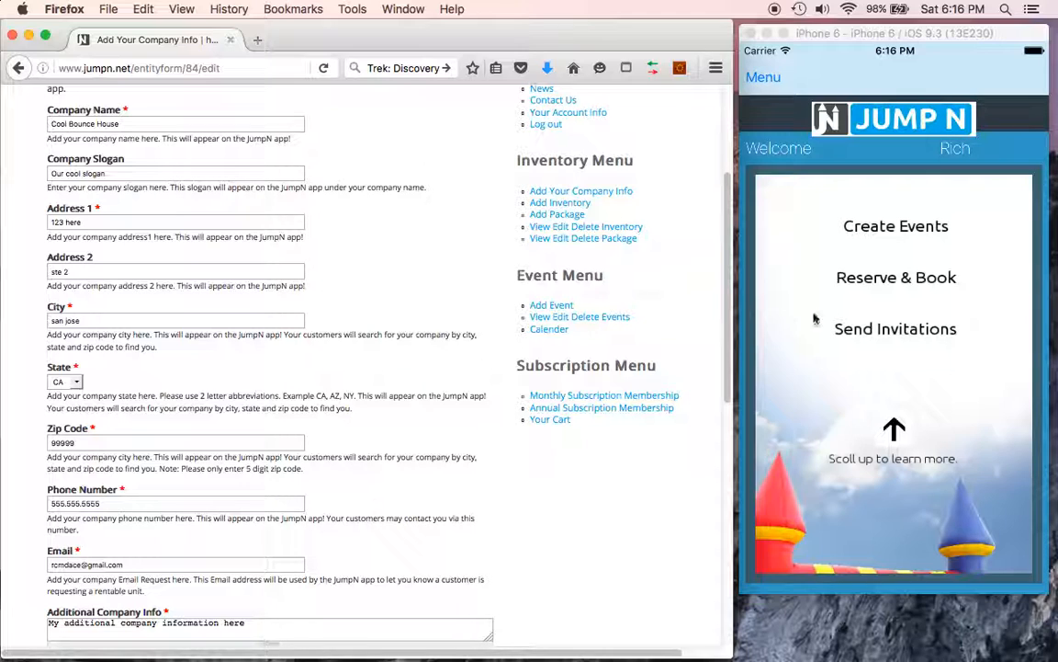
- Switch to the iPhone simulator, start a reservation for the first listed event and continue to the state selection
left_click(762, 77)
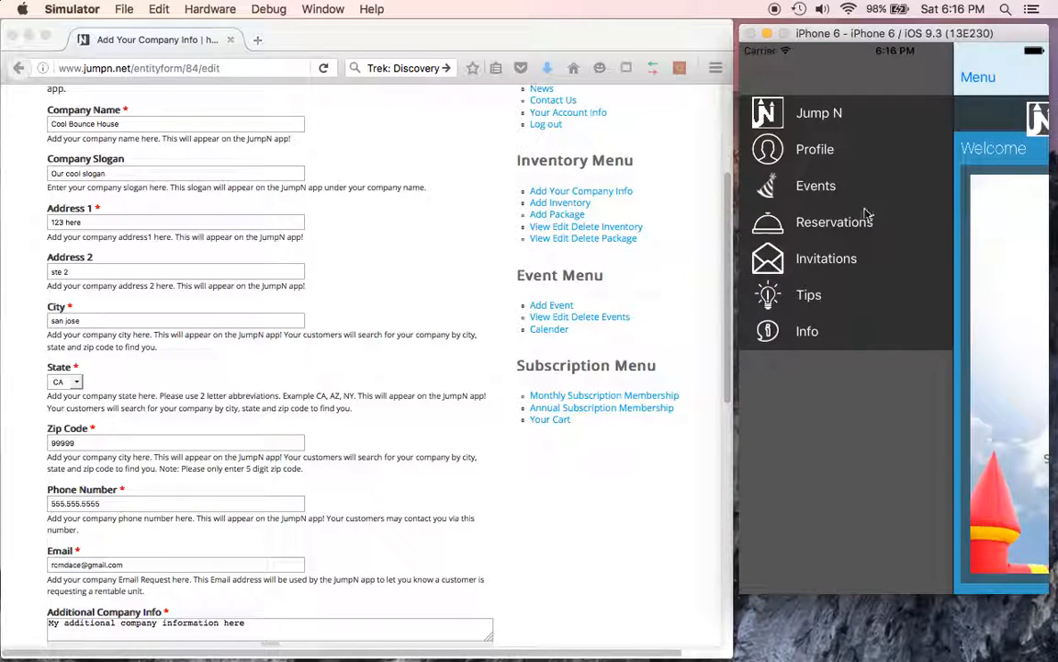
left_click(805, 228)
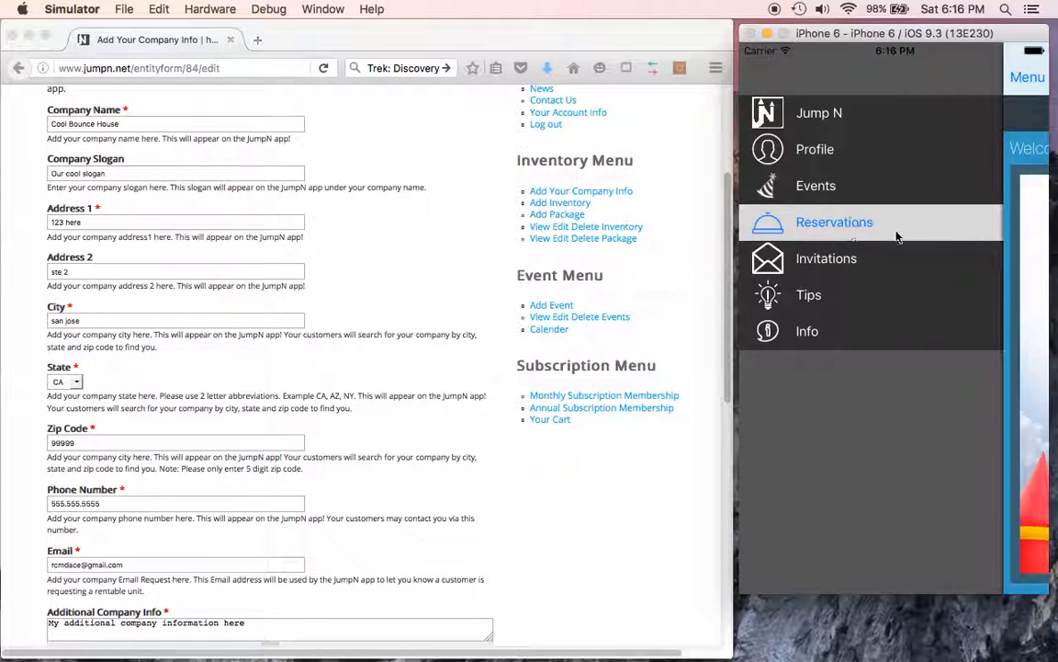
left_click_drag(864, 277, 798, 160)
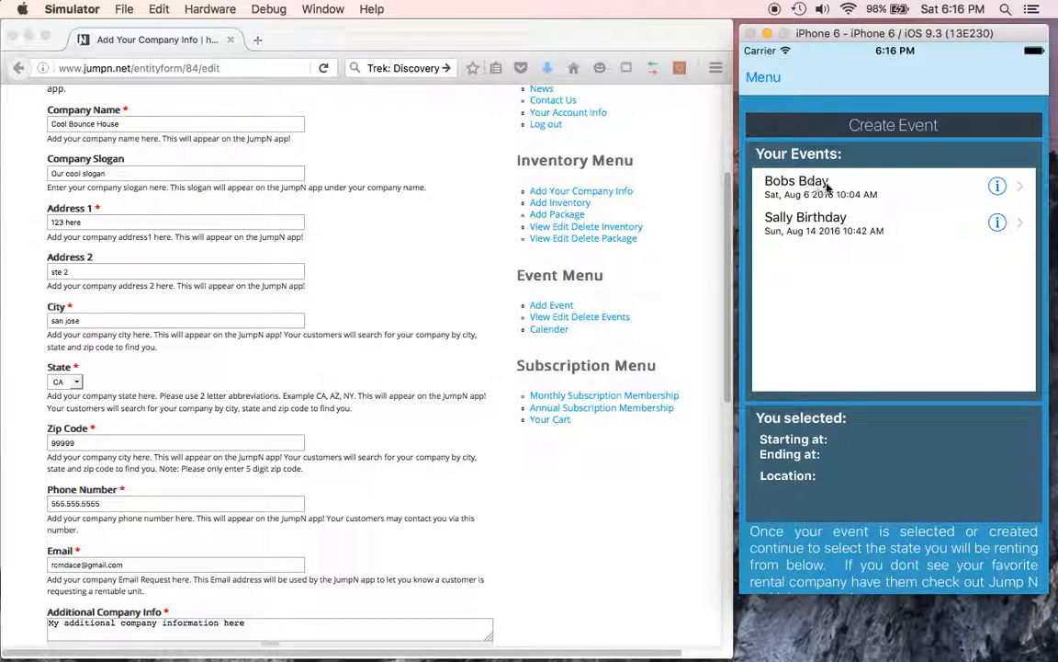
left_click(777, 204)
left_click_drag(836, 337, 877, 237)
left_click(893, 540)
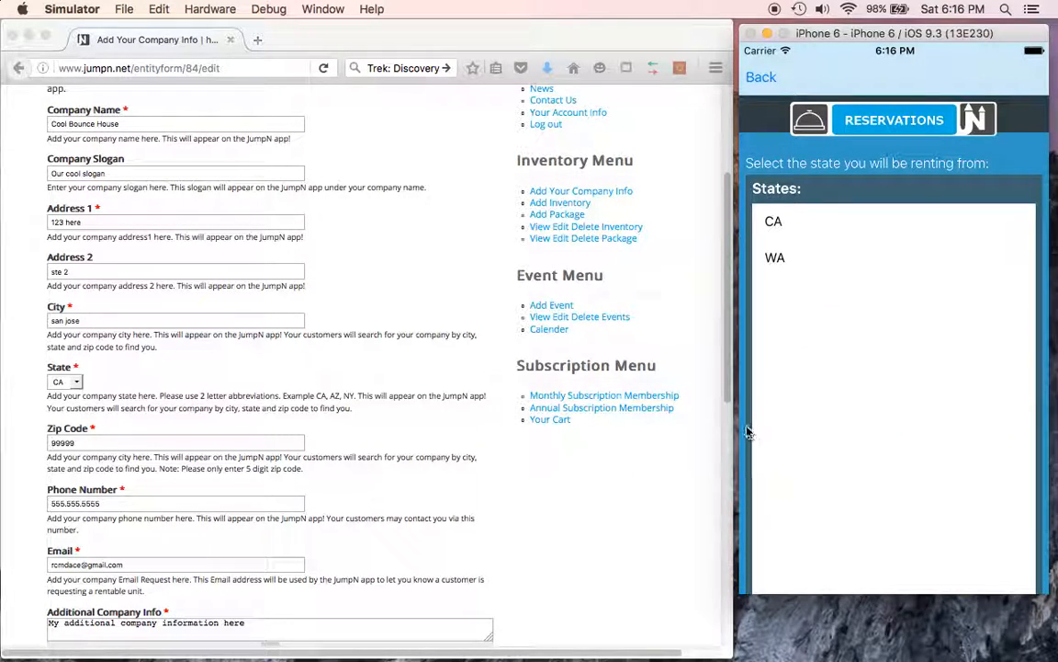
- Choose CA and Sacramento, then view the Boss Jumpy company page as an example of a finished listing
left_click(798, 226)
left_click(777, 254)
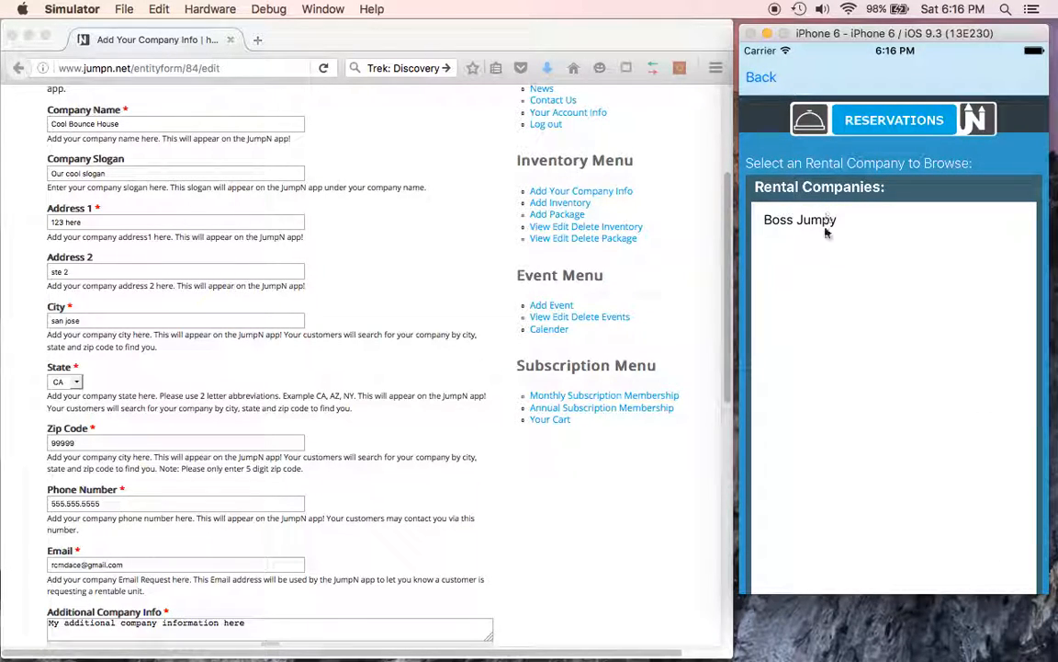
left_click(796, 229)
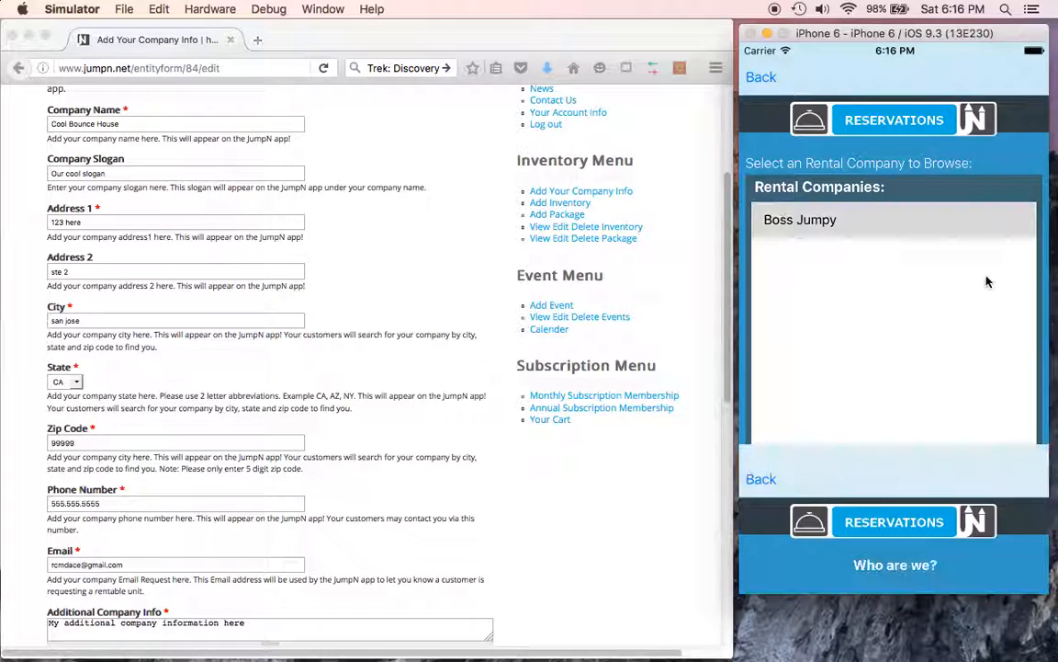
left_click_drag(928, 402, 918, 341)
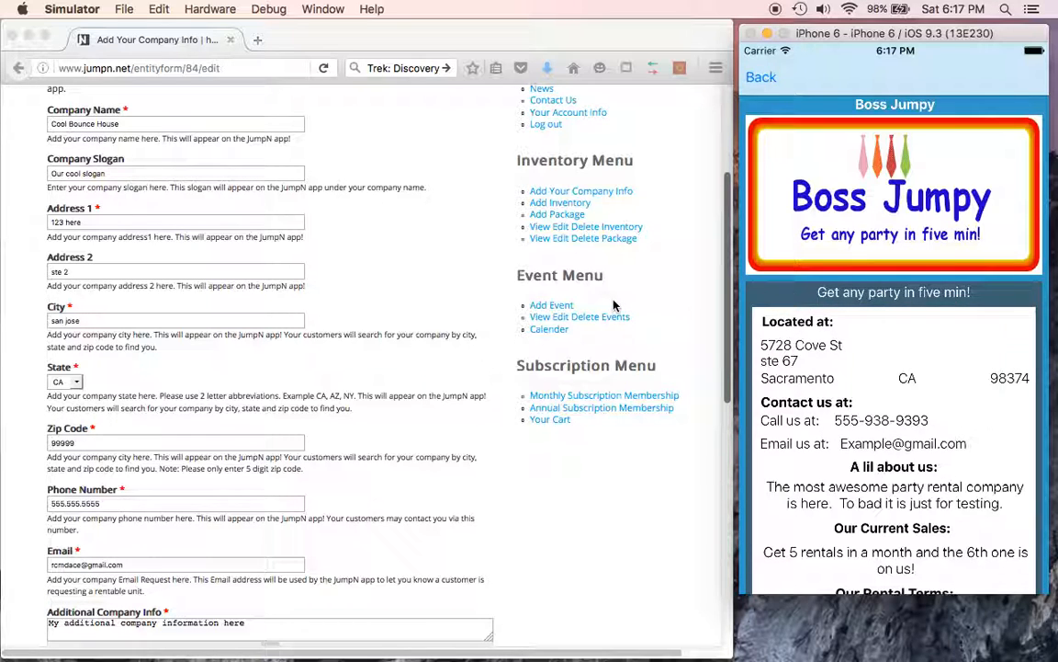
scroll(72, 239, "down", 3)
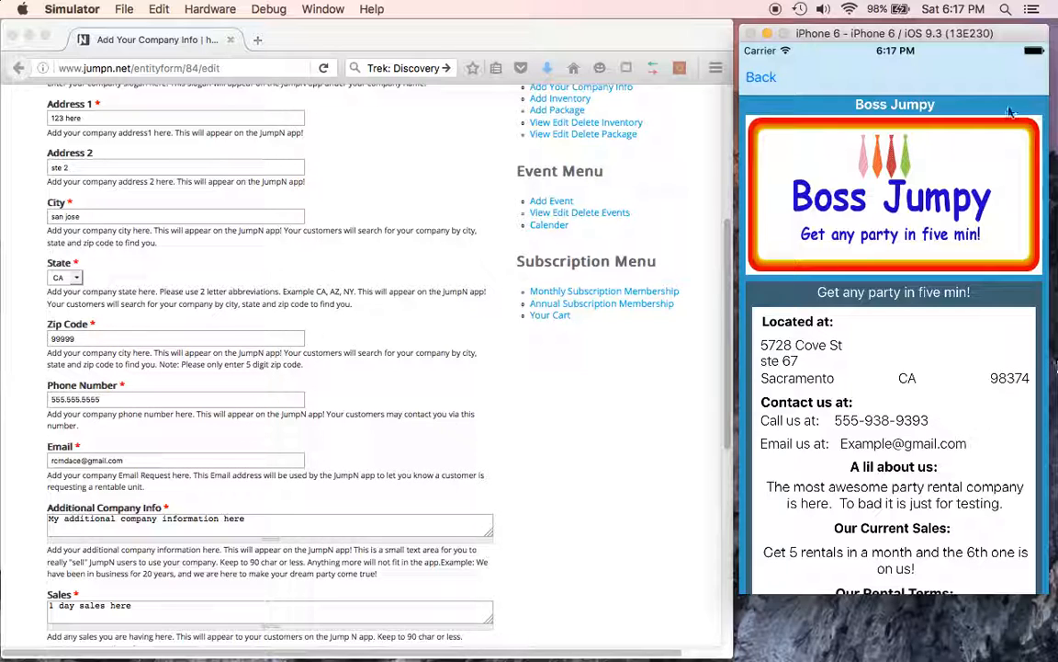
- Return to the state selection and open the Cool Bounce House company page under CA, San Jose
left_click(772, 78)
left_click(772, 79)
left_click(768, 78)
left_click(789, 236)
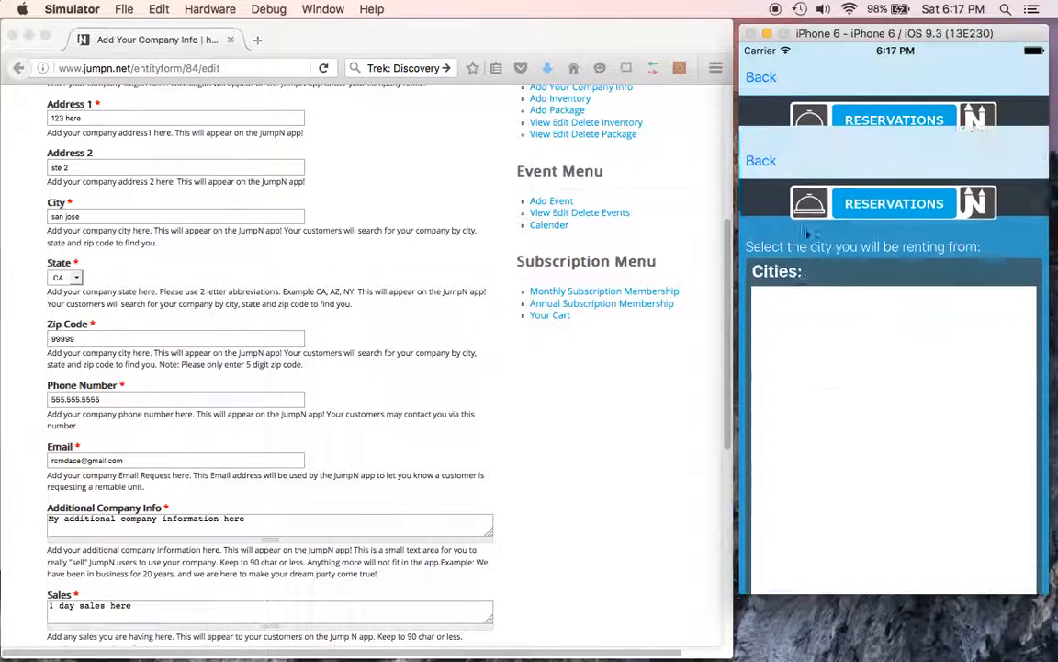
left_click(796, 224)
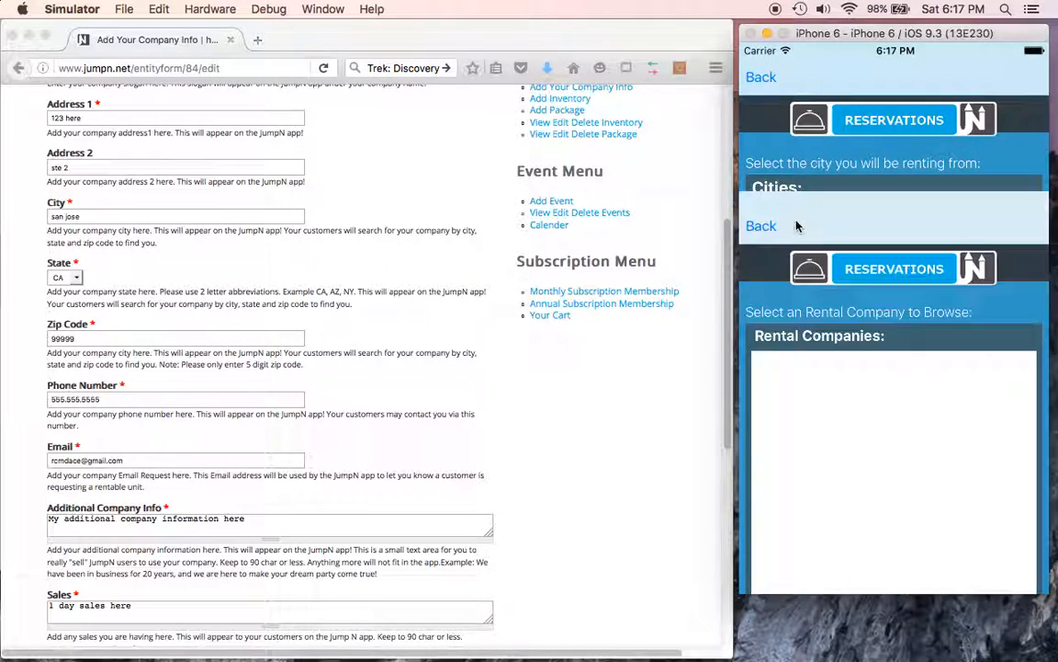
left_click(827, 221)
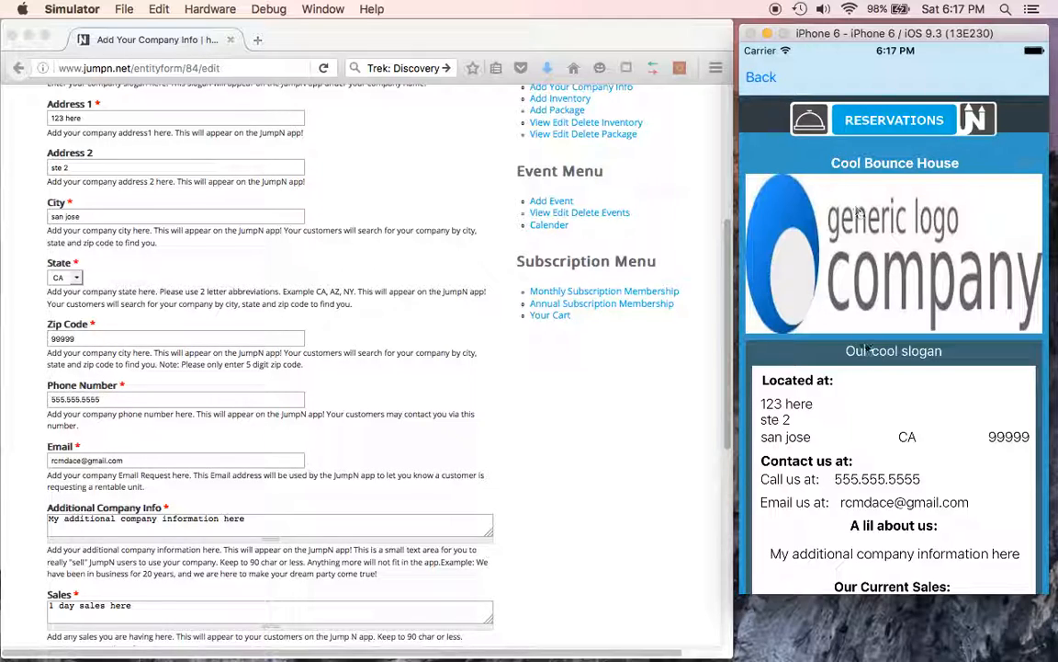
- Compare the slogan, address, contact, sales and rental terms fields in the web form with the app's Cool Bounce House page
scroll(104, 161, "up", 1)
scroll(104, 162, "up", 2)
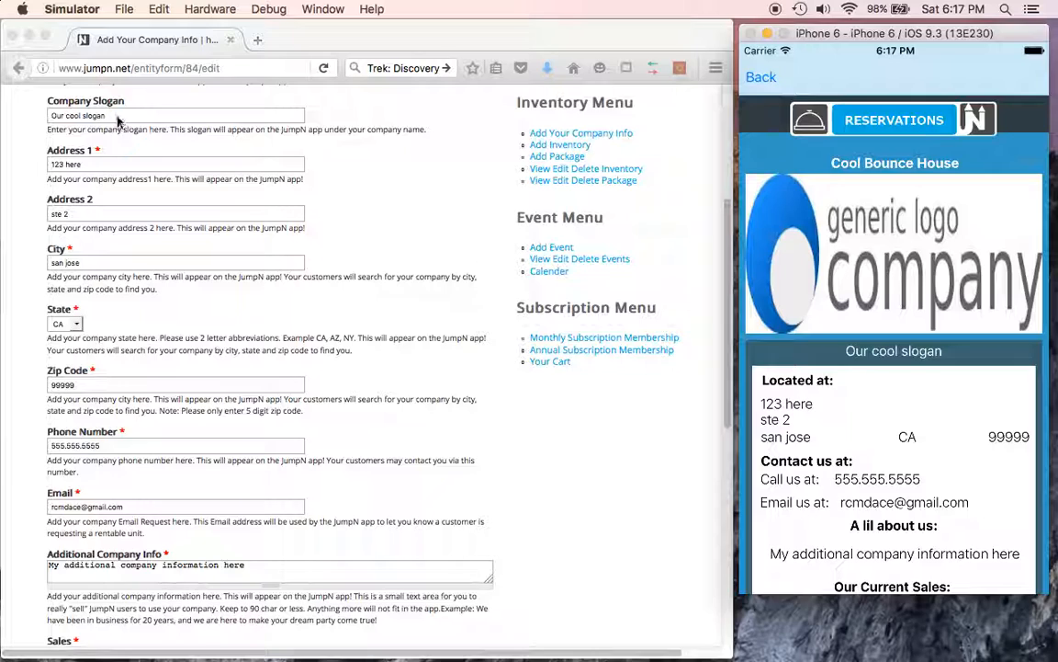
left_click(118, 121)
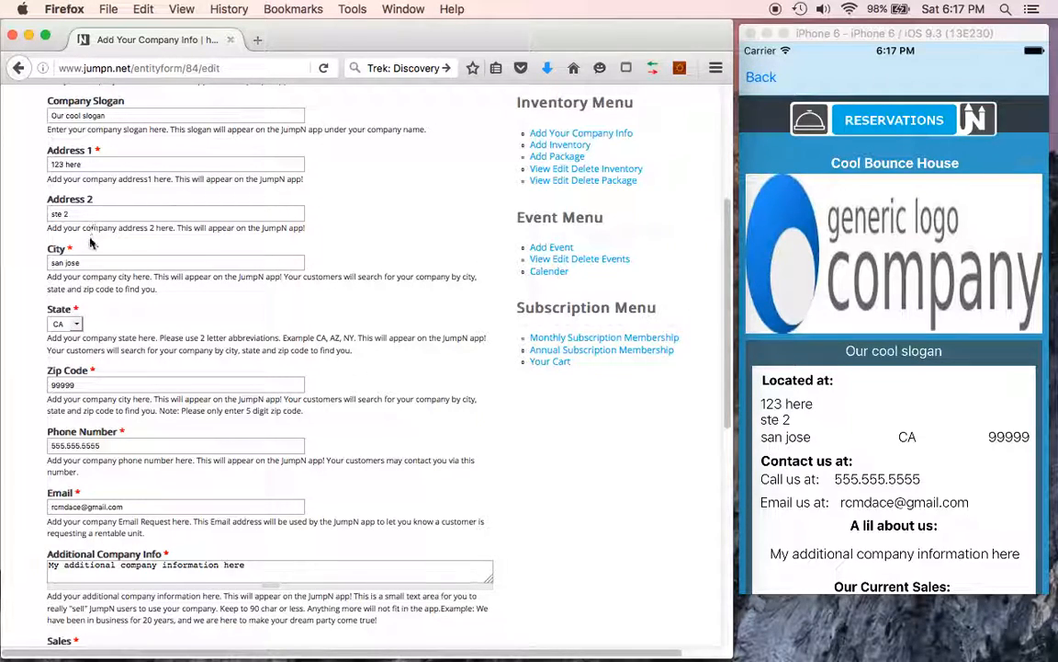
left_click_drag(92, 263, 55, 264)
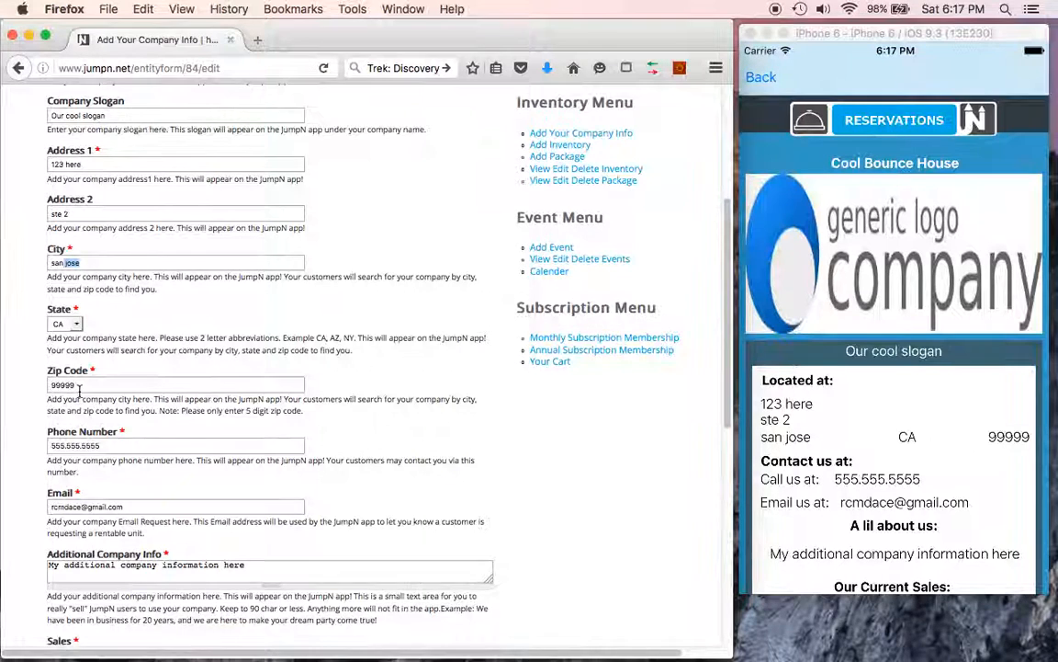
scroll(83, 397, "down", 3)
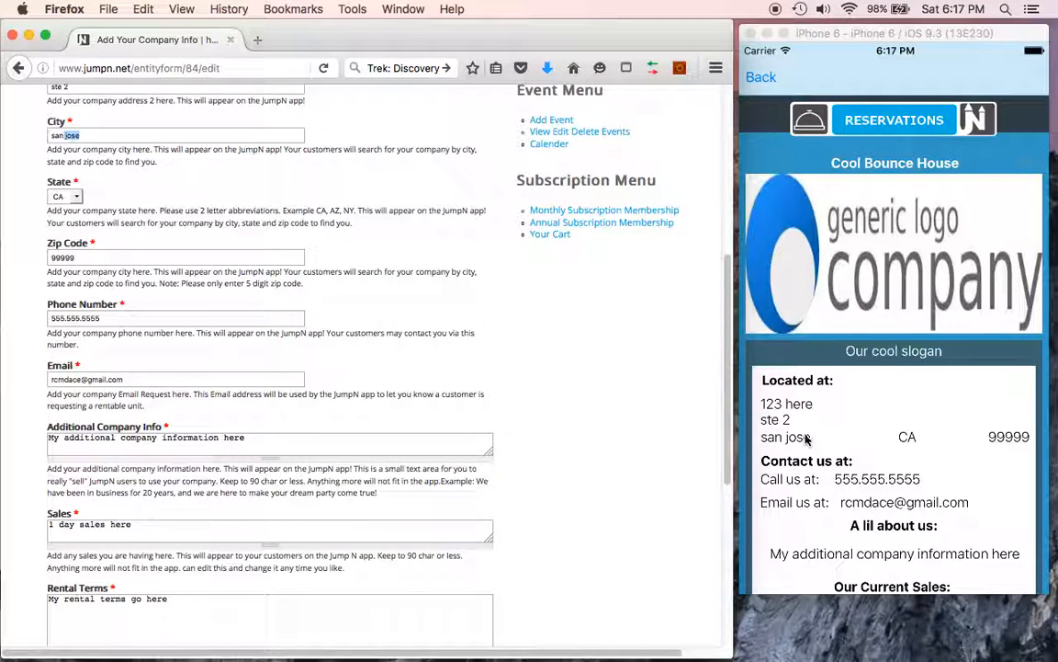
left_click(845, 435)
scroll(893, 455, "down", 5)
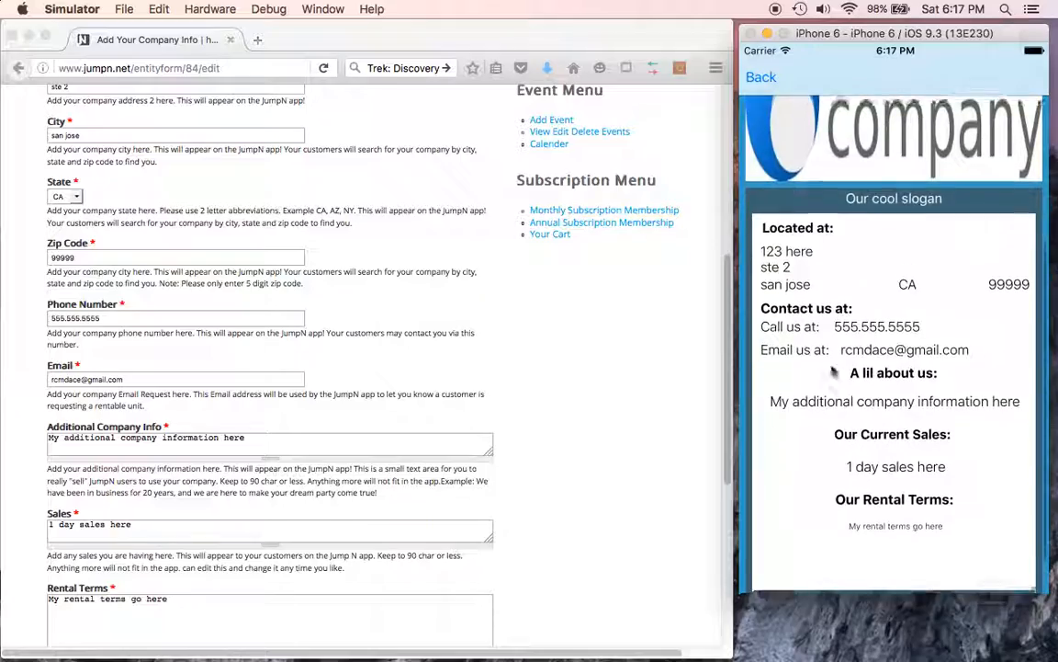
scroll(92, 303, "up", 6)
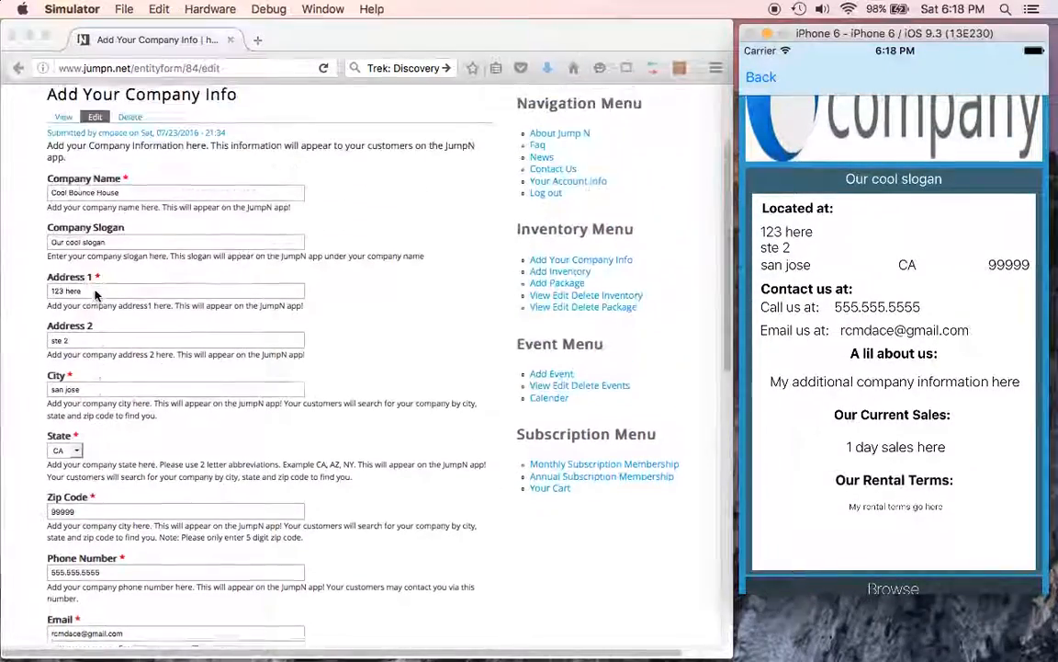
scroll(95, 293, "down", 8)
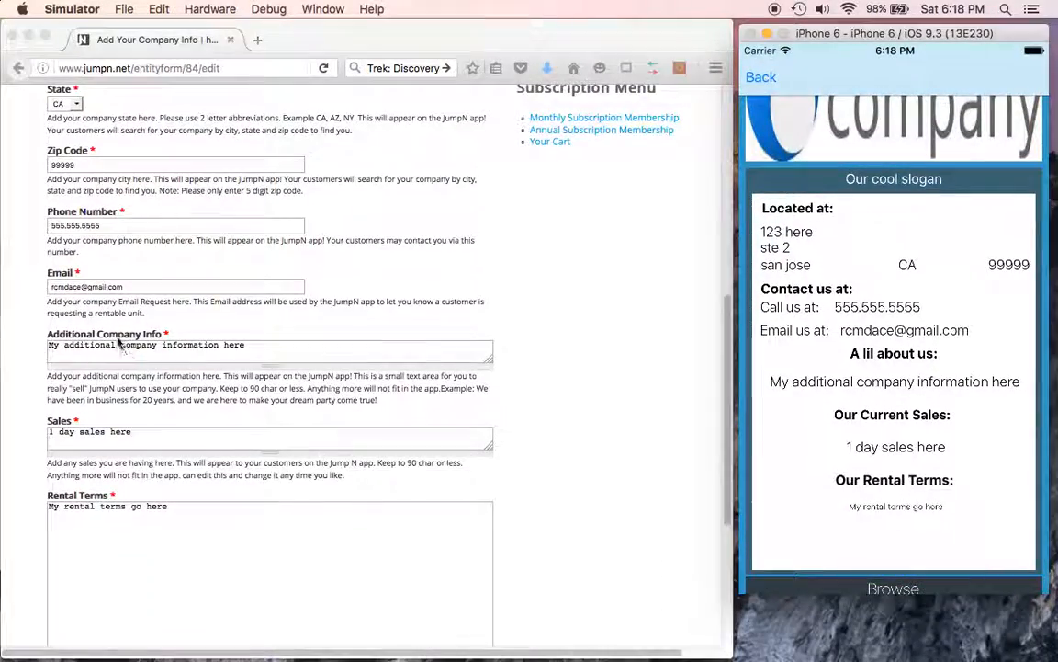
- Replace the company's contact e-mail in the web form with a placeholder address
left_click(115, 291)
left_click_drag(120, 287, 4, 273)
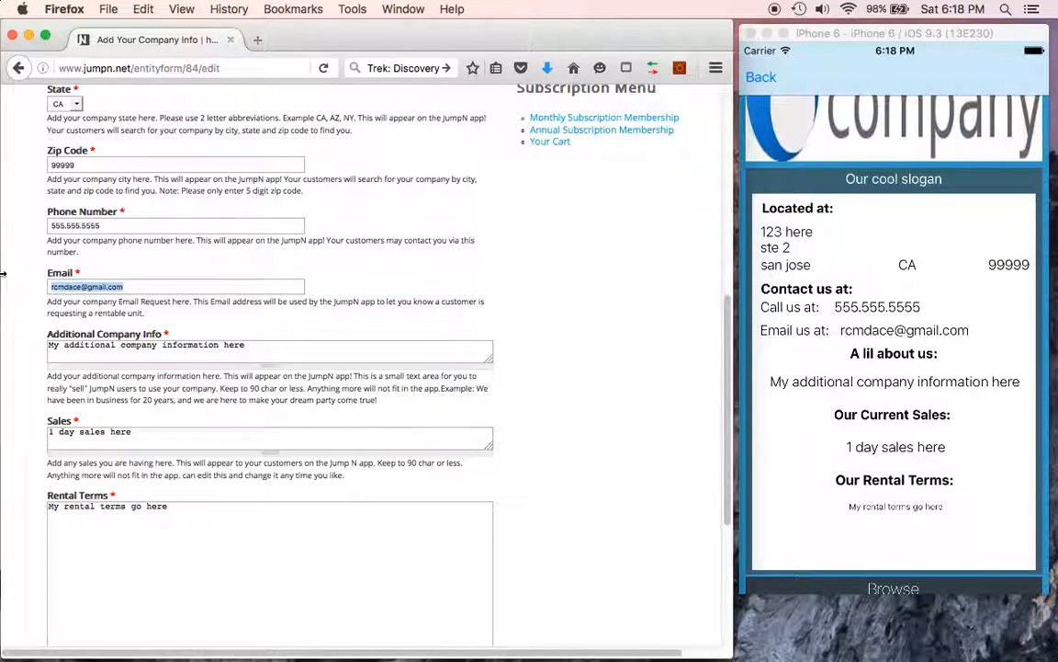
type("email@")
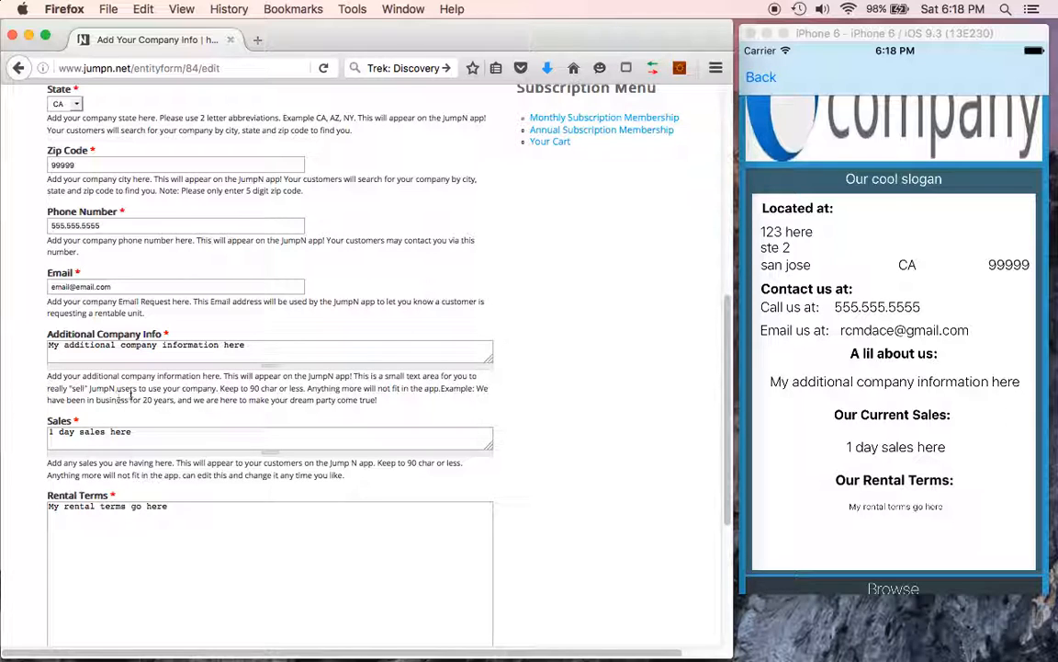
- Replace the company's Sales text with "Rent 5 bounce houses and get 1 free"
scroll(132, 396, "down", 4)
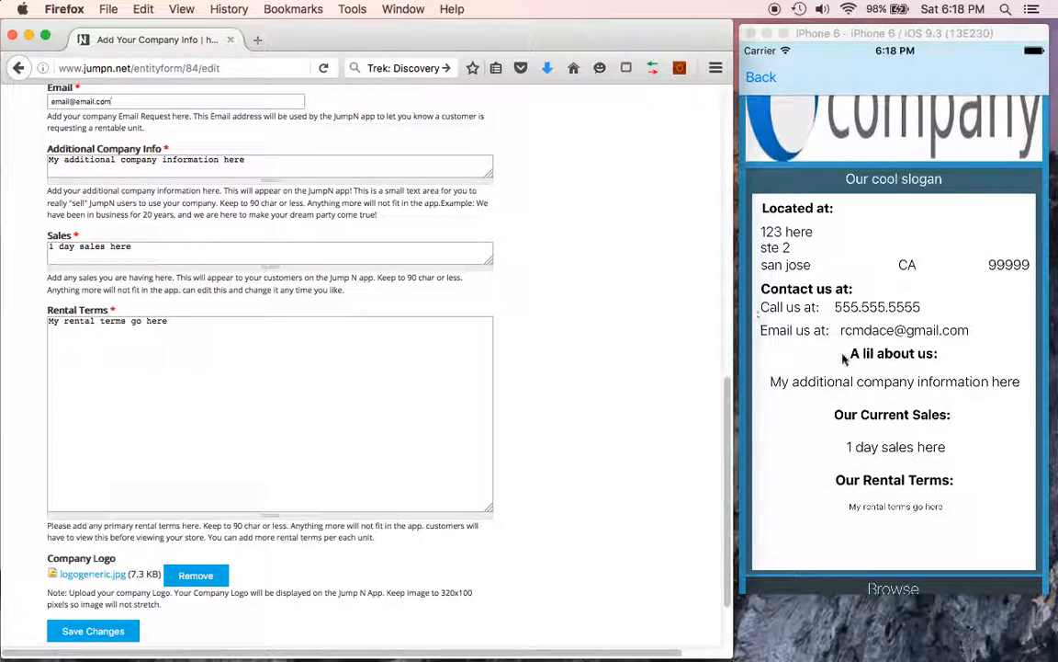
left_click_drag(1006, 387, 981, 207)
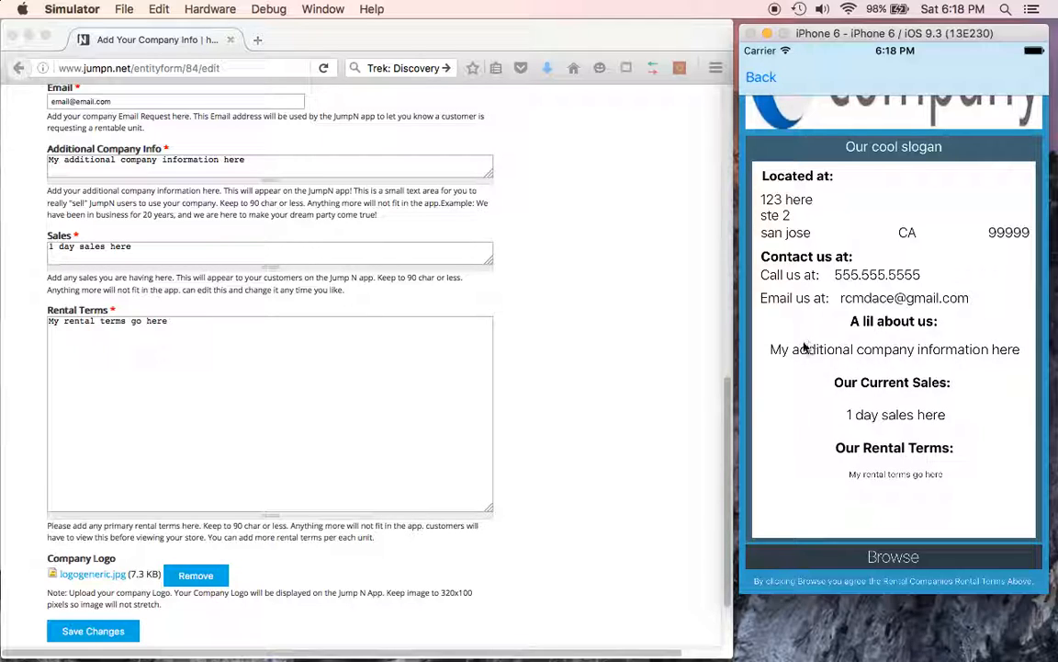
left_click(136, 245)
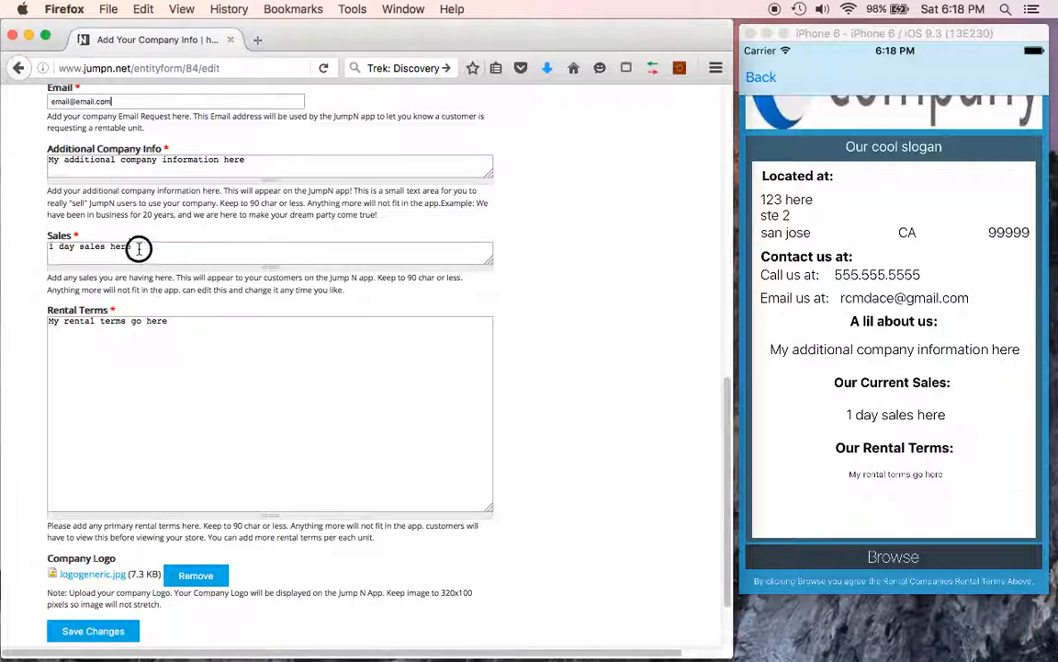
left_click_drag(136, 245, 4, 236)
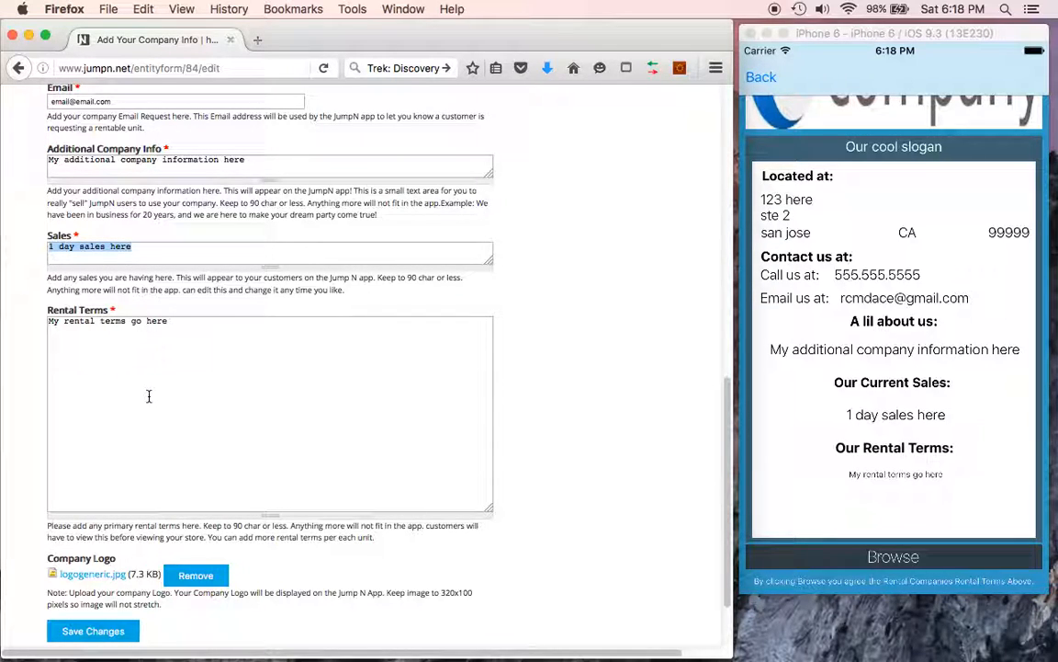
type("re")
key("BackSpace")
key("BackSpace")
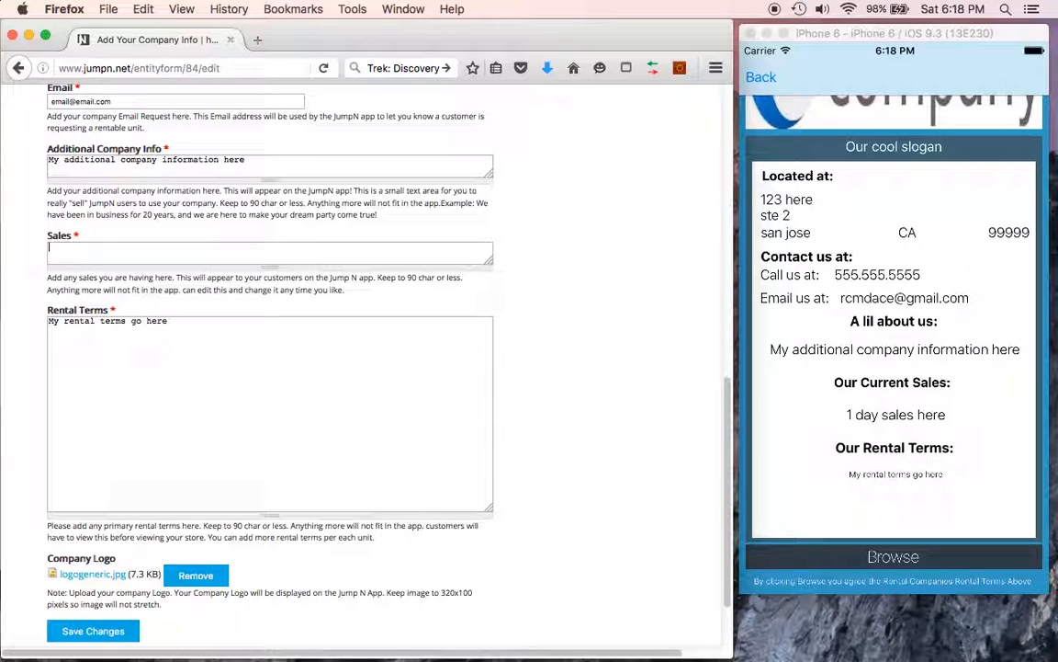
type("Rent 5 bounce houses and get 1 free")
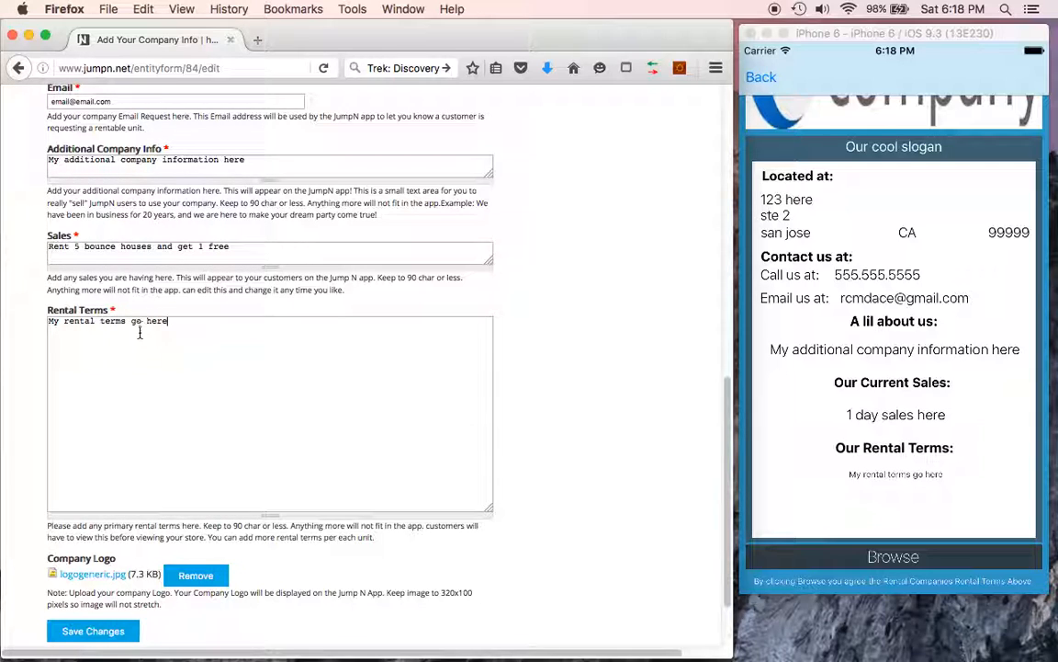
- Review the form's Rental Terms entry against the rental terms and the Browse agreement notice on the app's company page
scroll(145, 343, "down", 3)
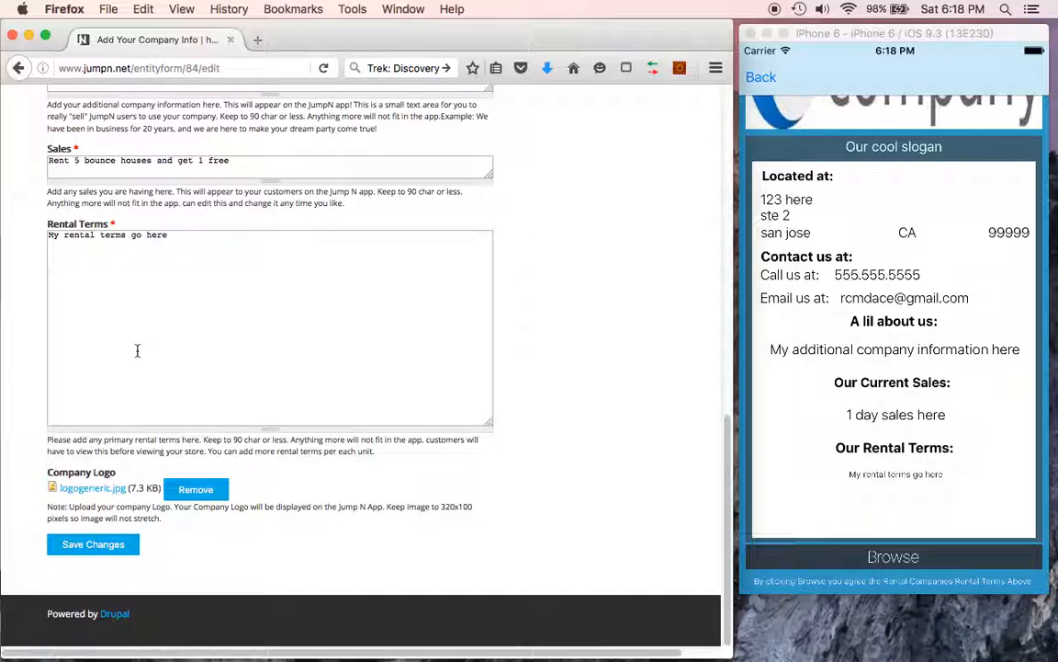
left_click_drag(48, 235, 239, 234)
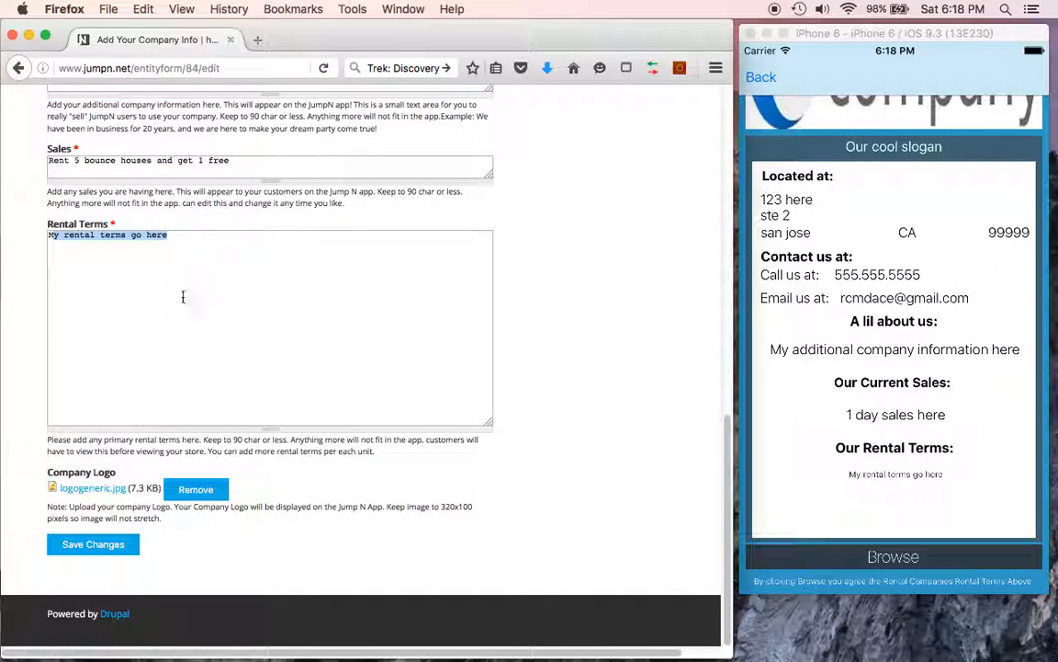
left_click_drag(175, 236, 5, 236)
left_click(170, 361)
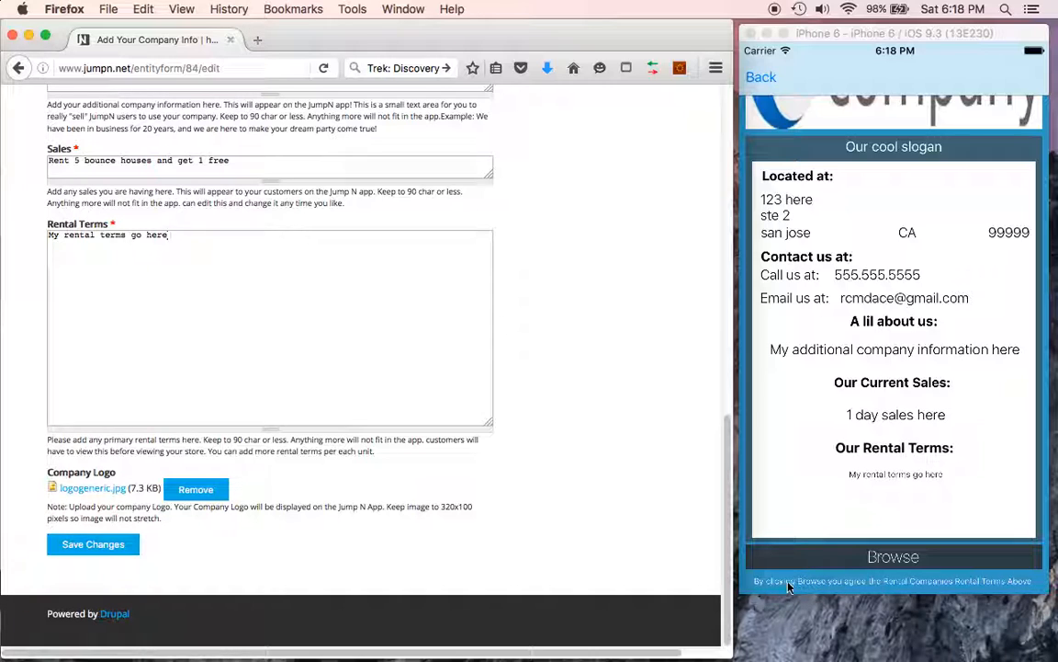
left_click(859, 588)
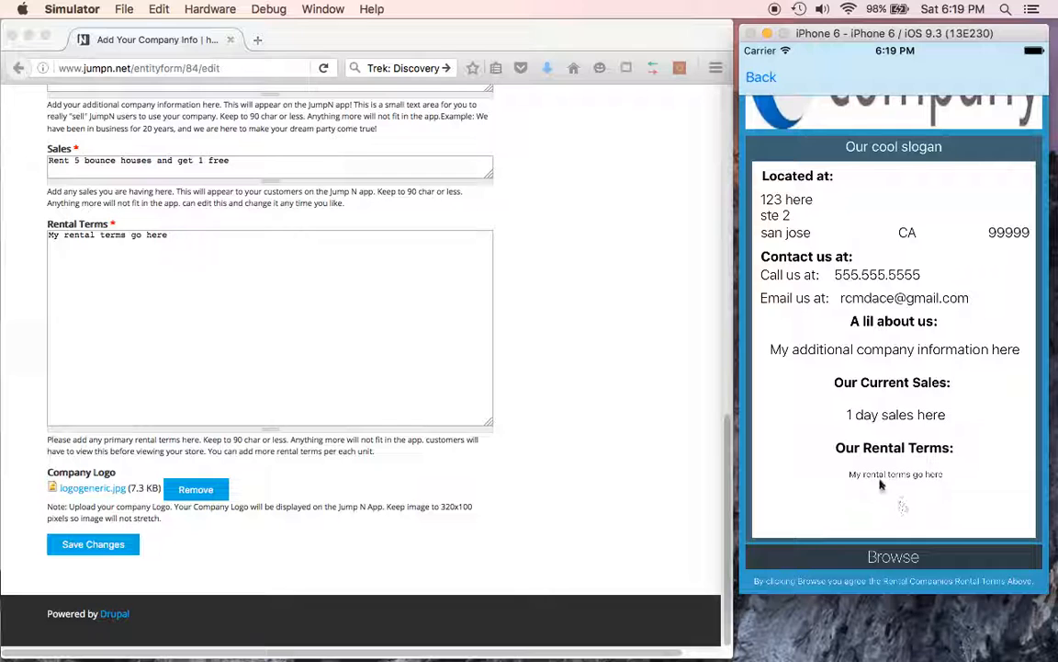
- Remove the current Company Logo from the web form and upload logogeneric.jpg from the Pictures folder
mouse_move(843, 644)
left_click(187, 495)
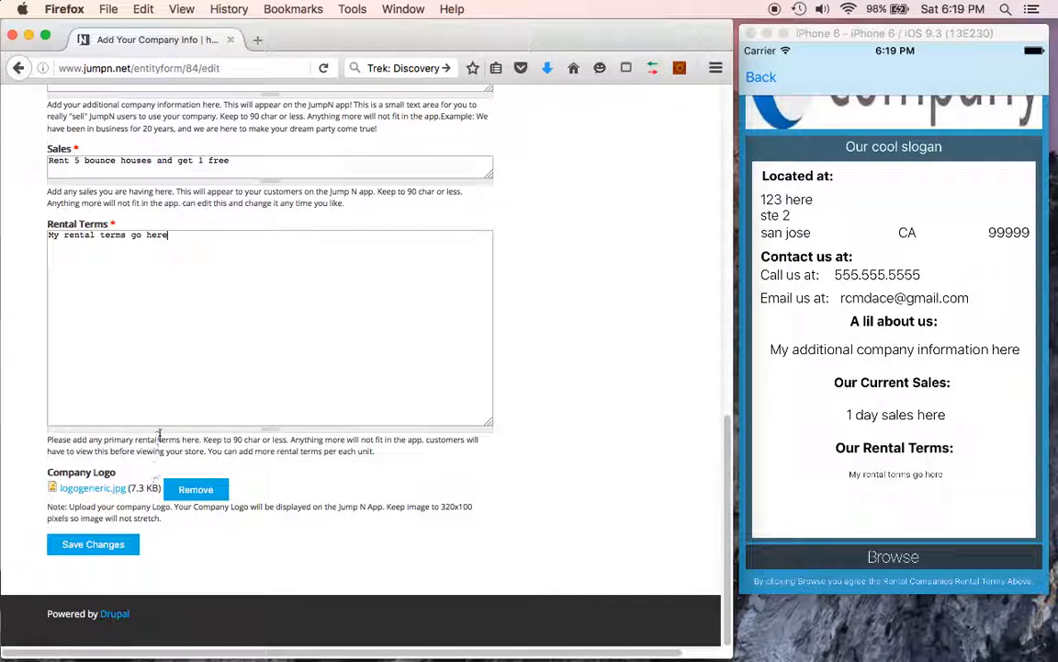
left_click(195, 493)
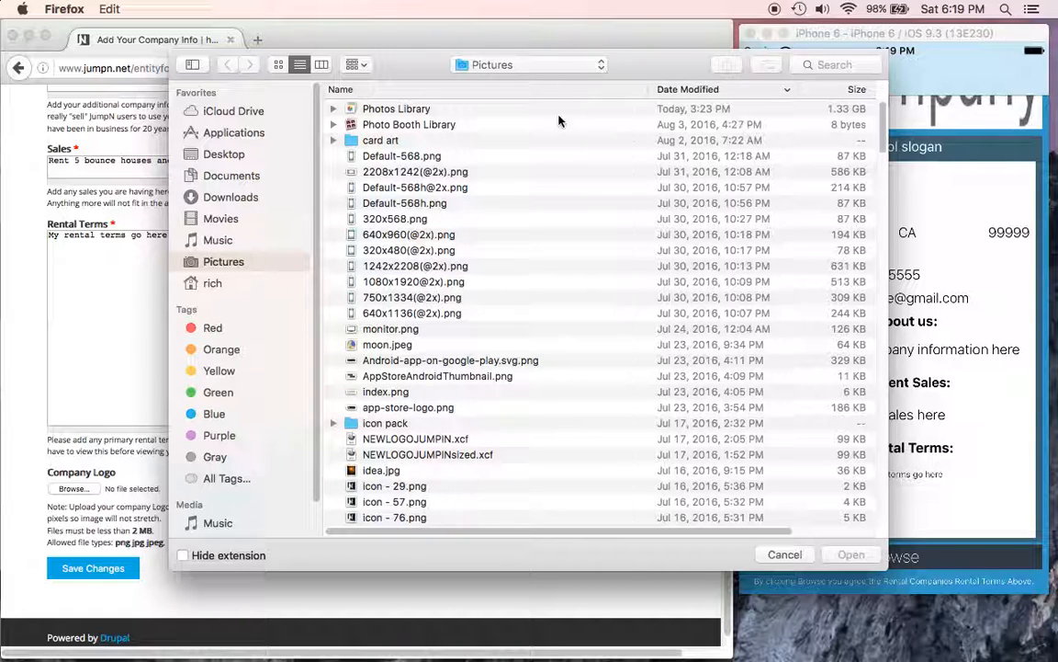
left_click(703, 90)
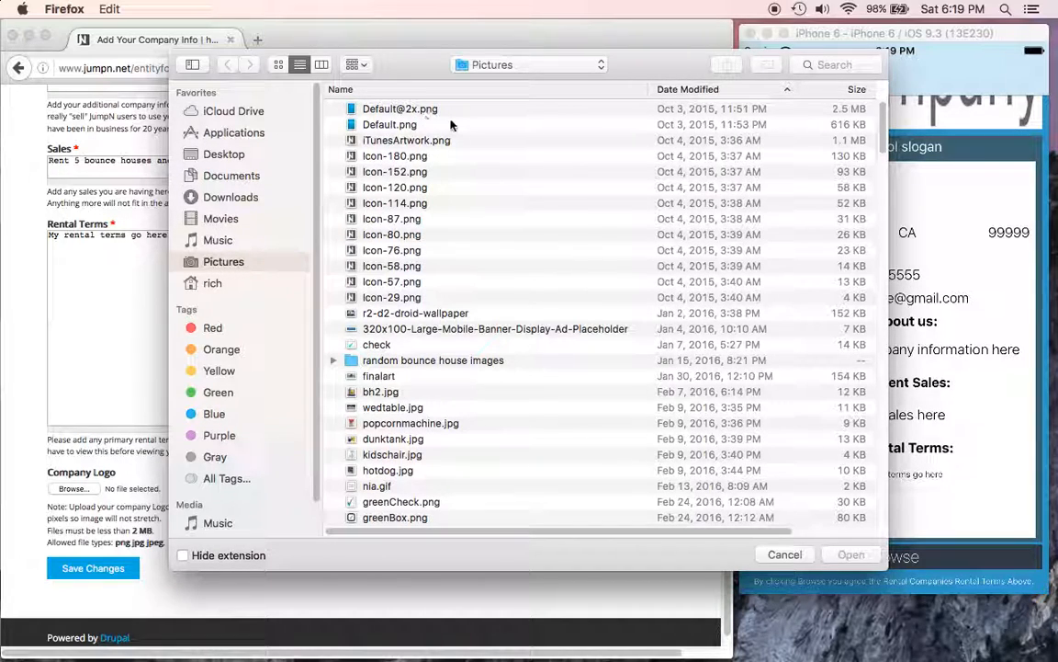
left_click(656, 90)
left_click(404, 109)
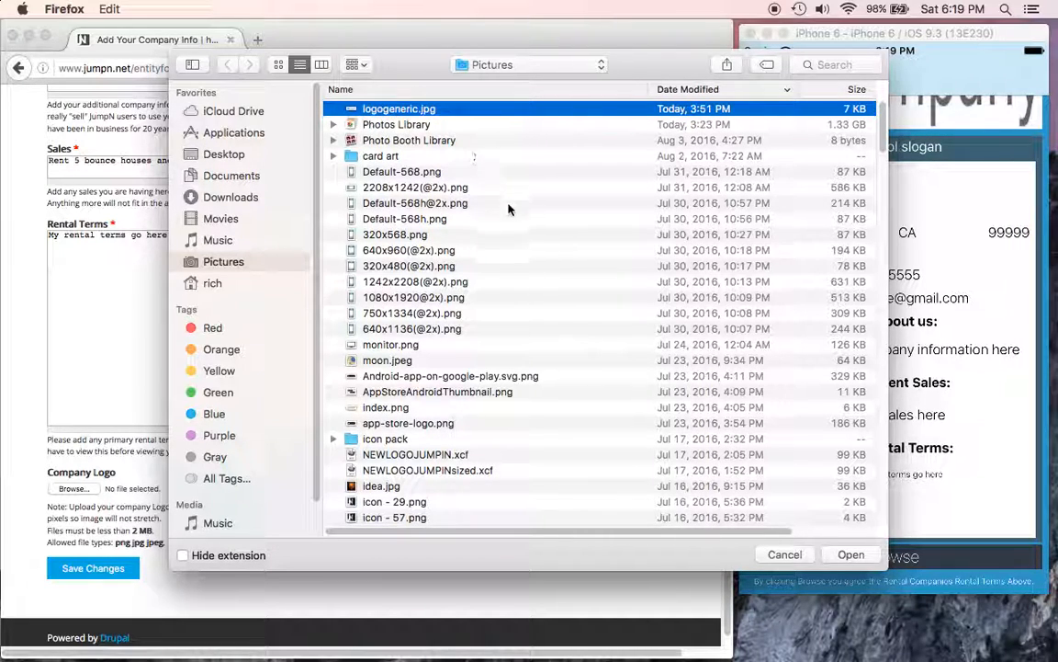
left_click(841, 556)
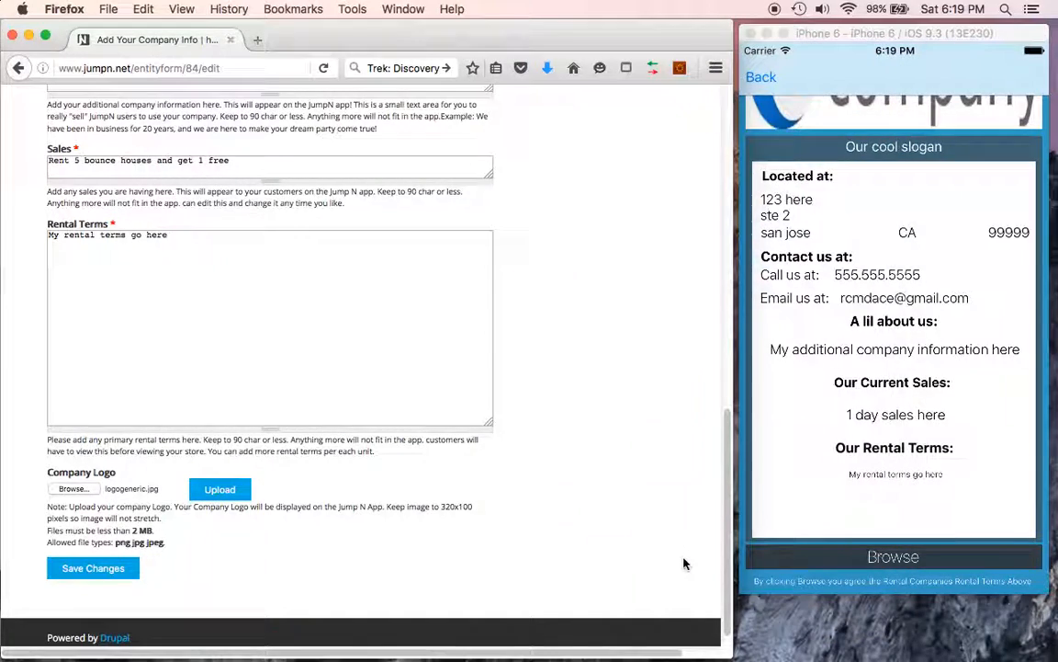
left_click(220, 489)
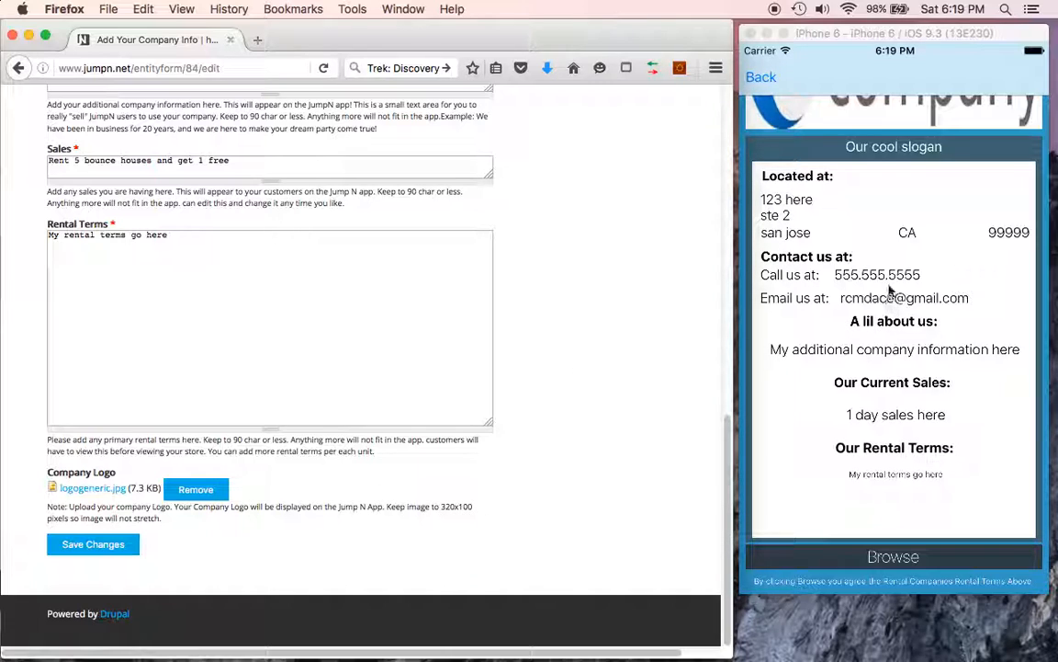
- Review how the company logo, slogan and details are laid out on the app's Cool Bounce House page
left_click(892, 249)
left_click_drag(892, 248, 898, 435)
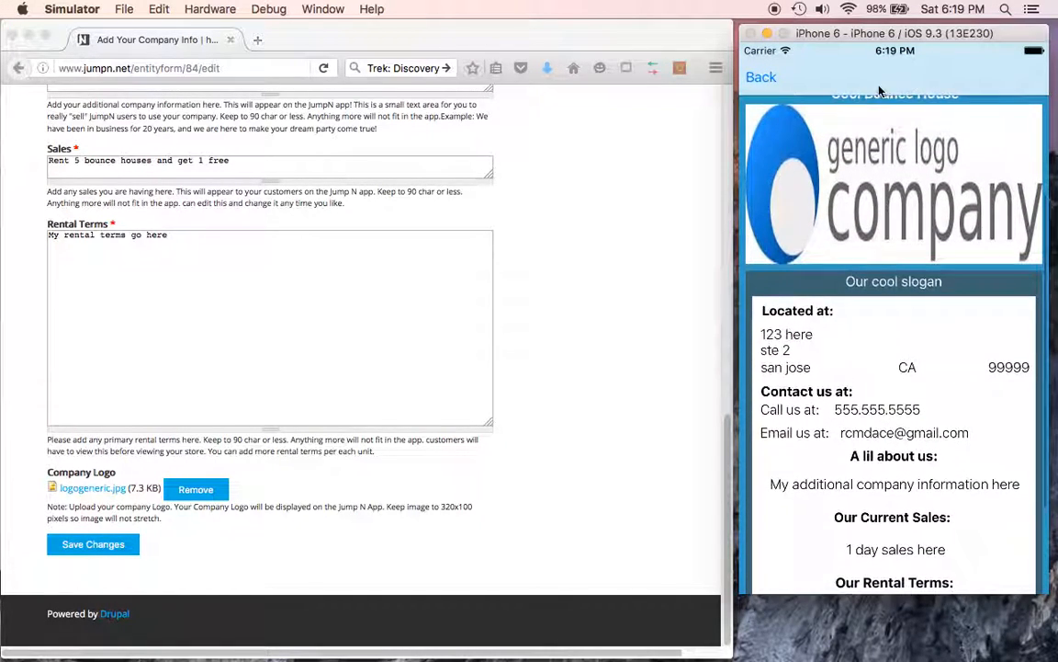
left_click_drag(784, 201, 786, 260)
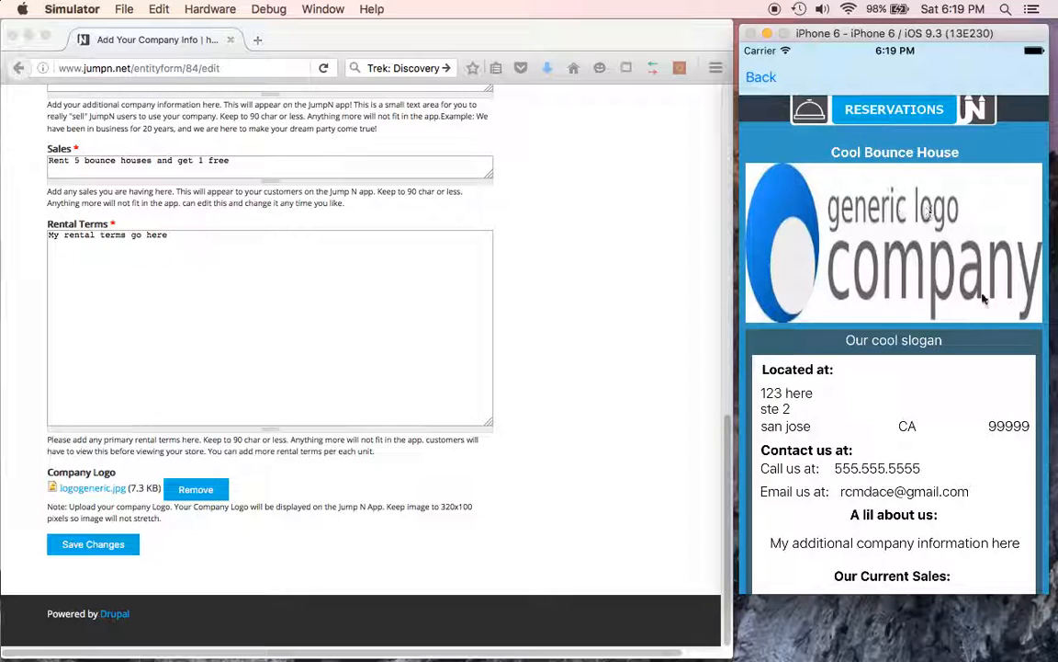
left_click(145, 486)
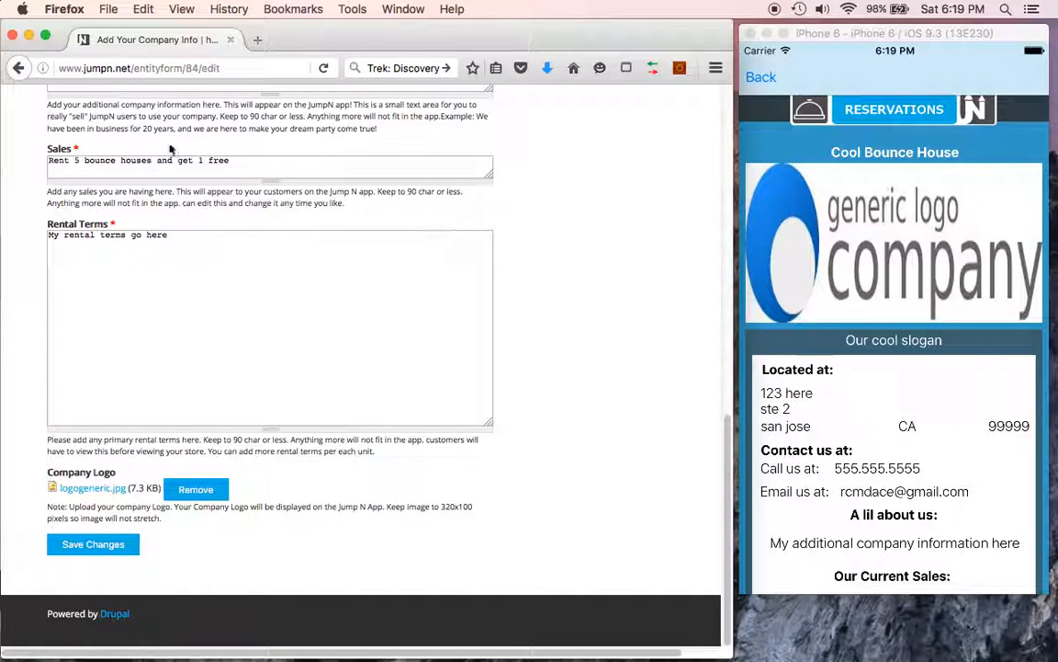
left_click_drag(780, 363, 879, 253)
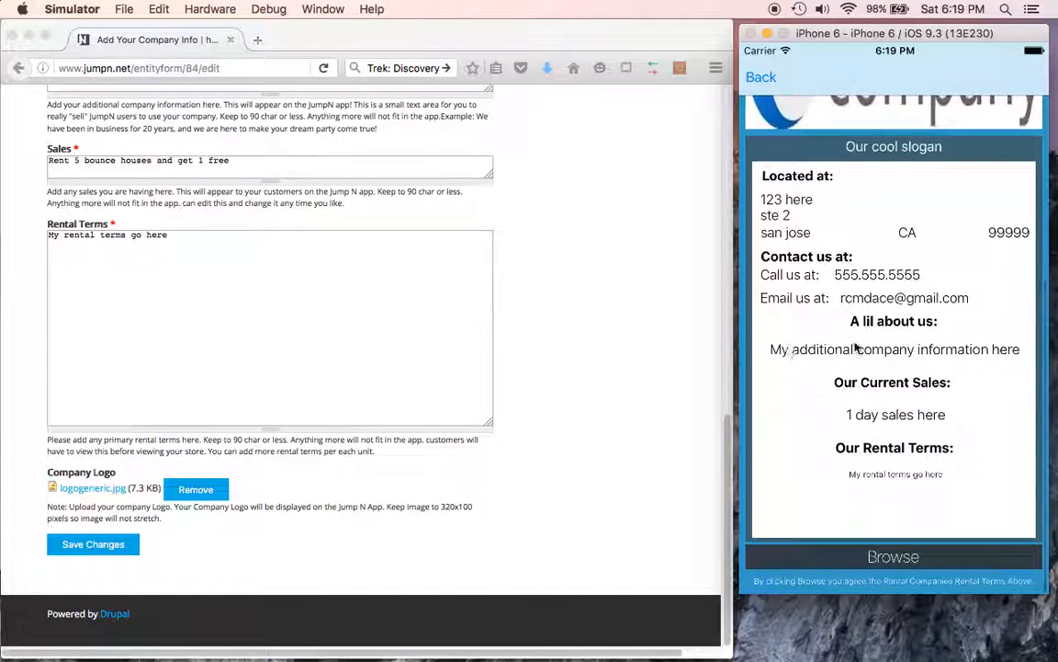
- Save the company info changes and reopen the previous company submission for editing
left_click(128, 549)
left_click(130, 547)
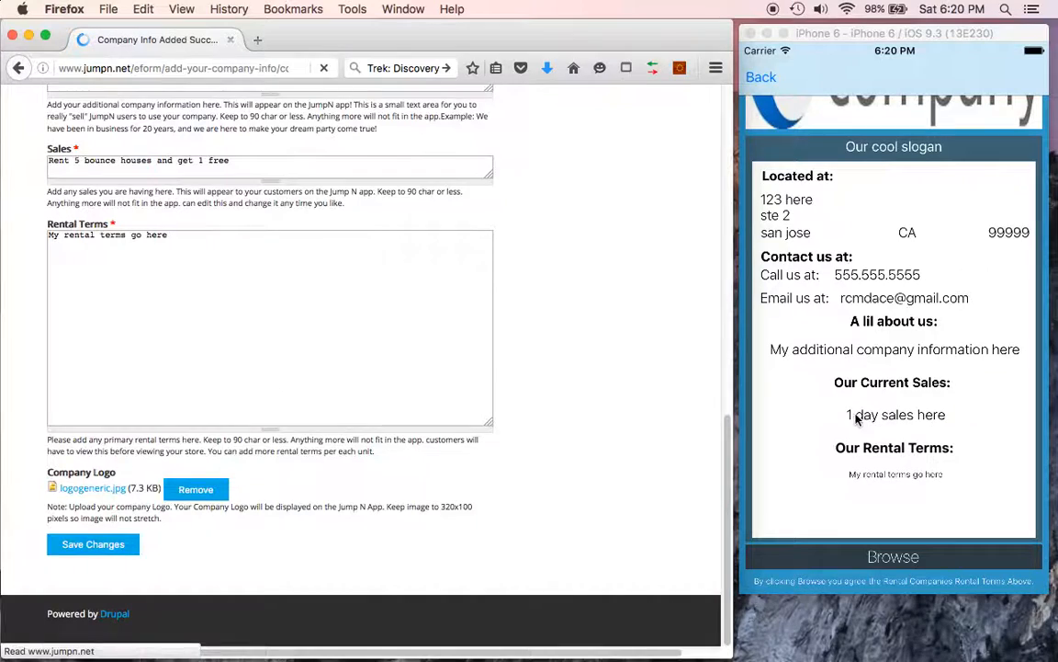
left_click(551, 423)
left_click(156, 276)
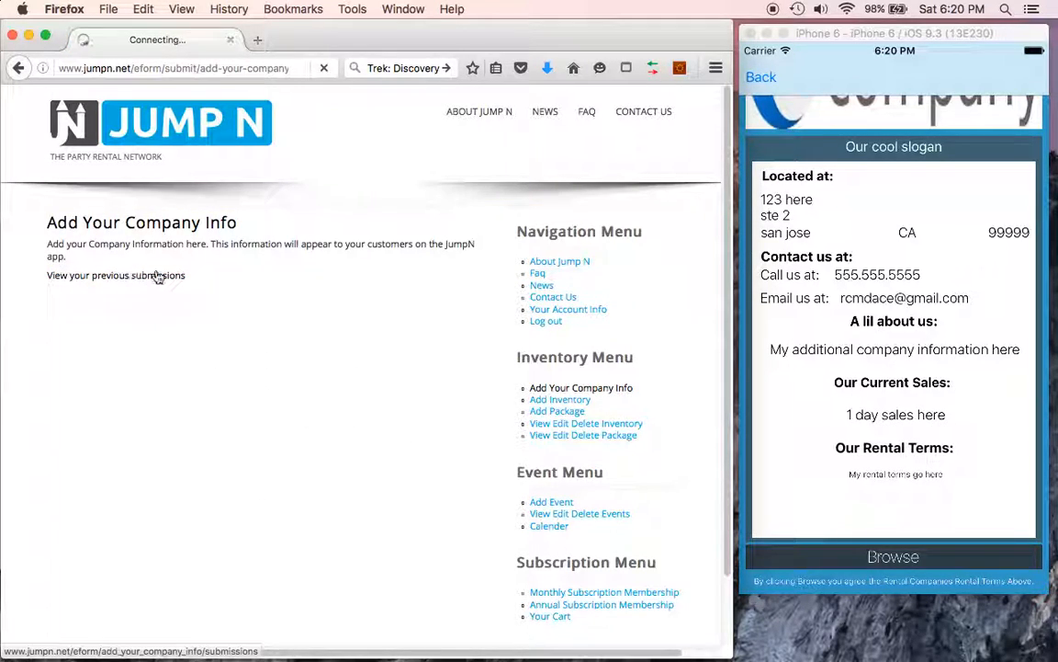
left_click(159, 334)
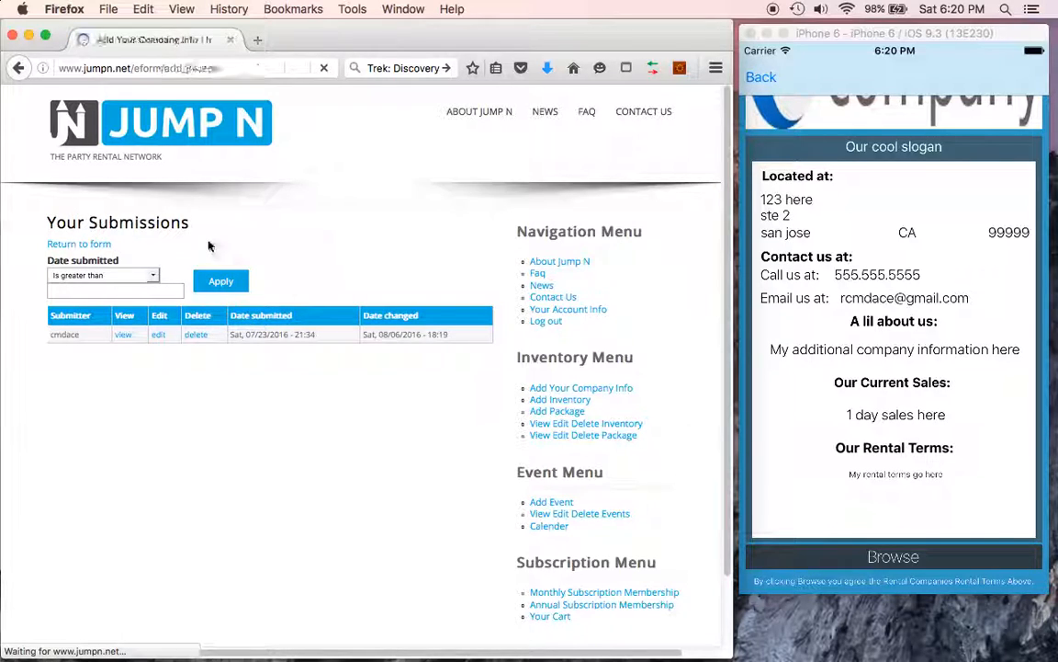
- Reload the Cool Bounce House page in the app and compare its e-mail and current sales with the web form
left_click(761, 77)
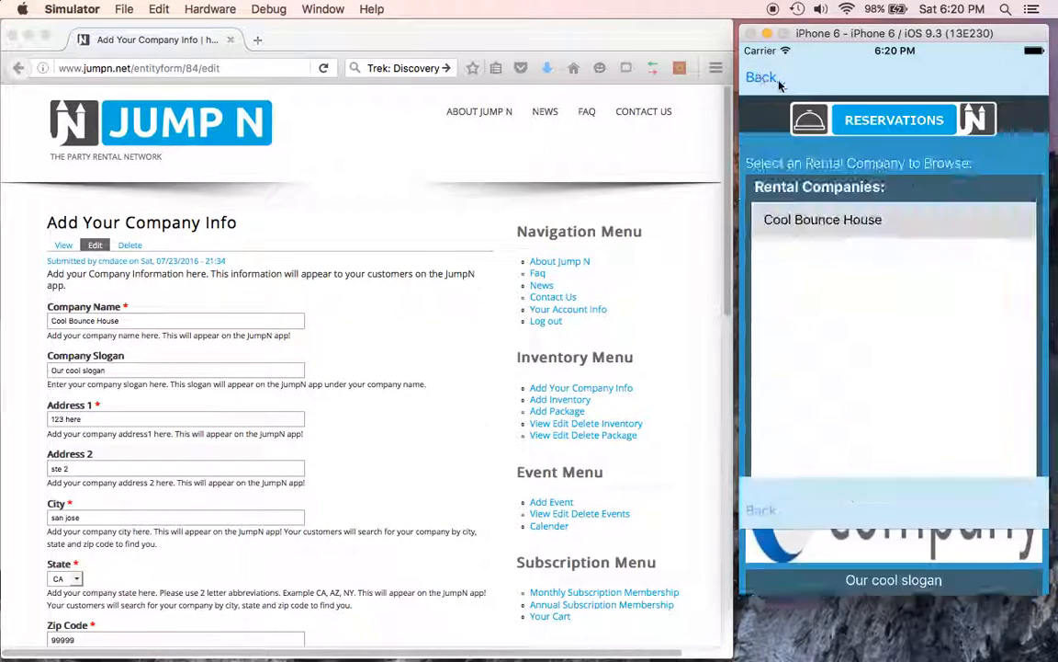
left_click(827, 224)
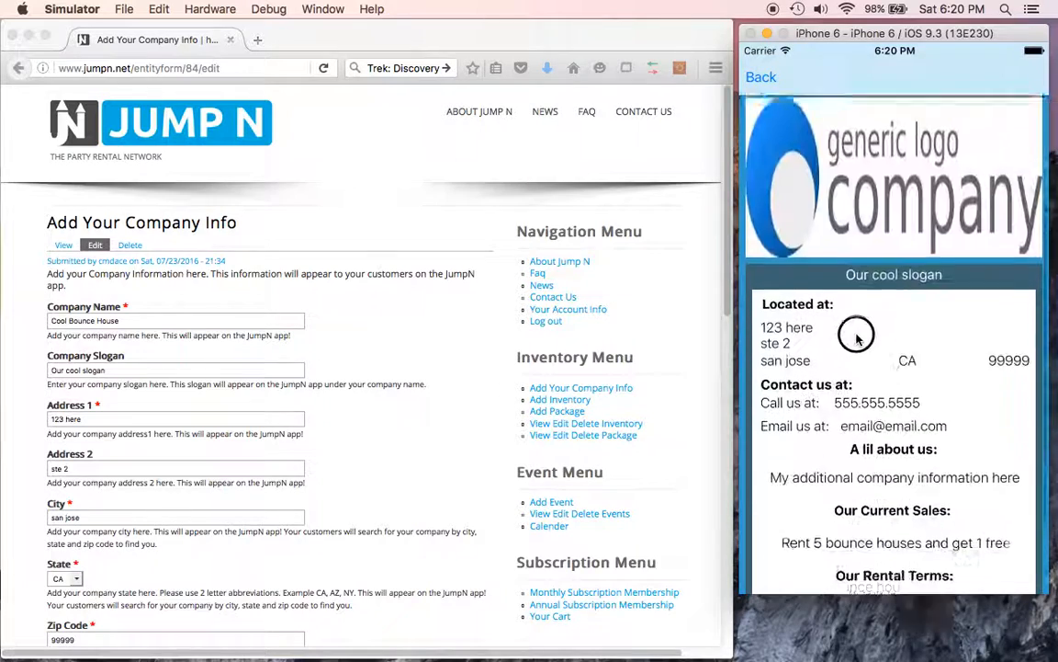
scroll(796, 427, "down", 3)
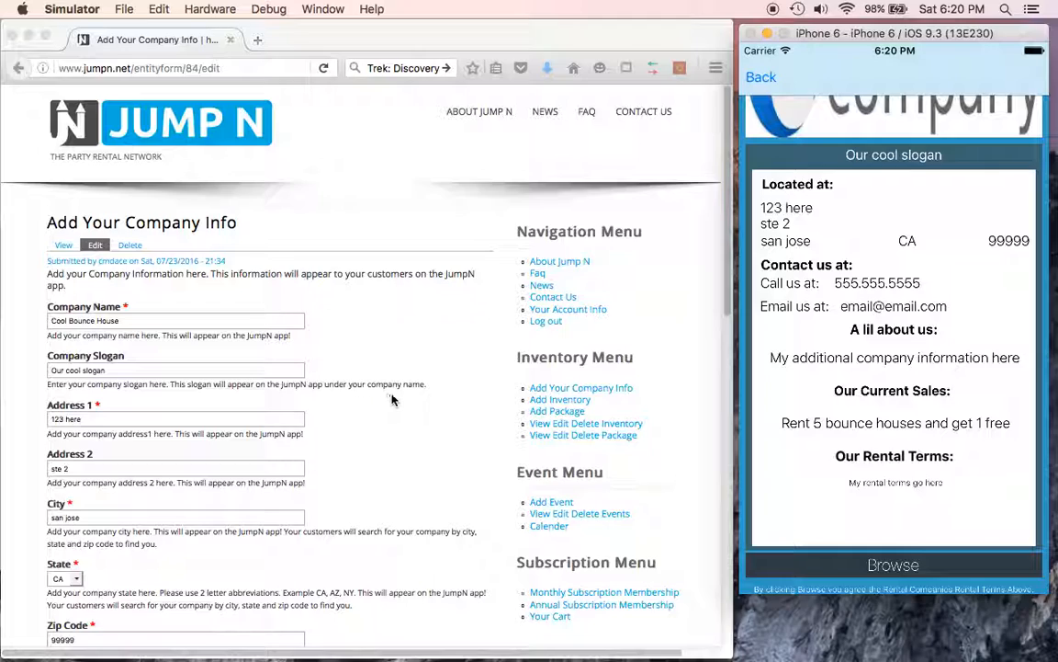
scroll(393, 403, "down", 5)
scroll(393, 404, "down", 1)
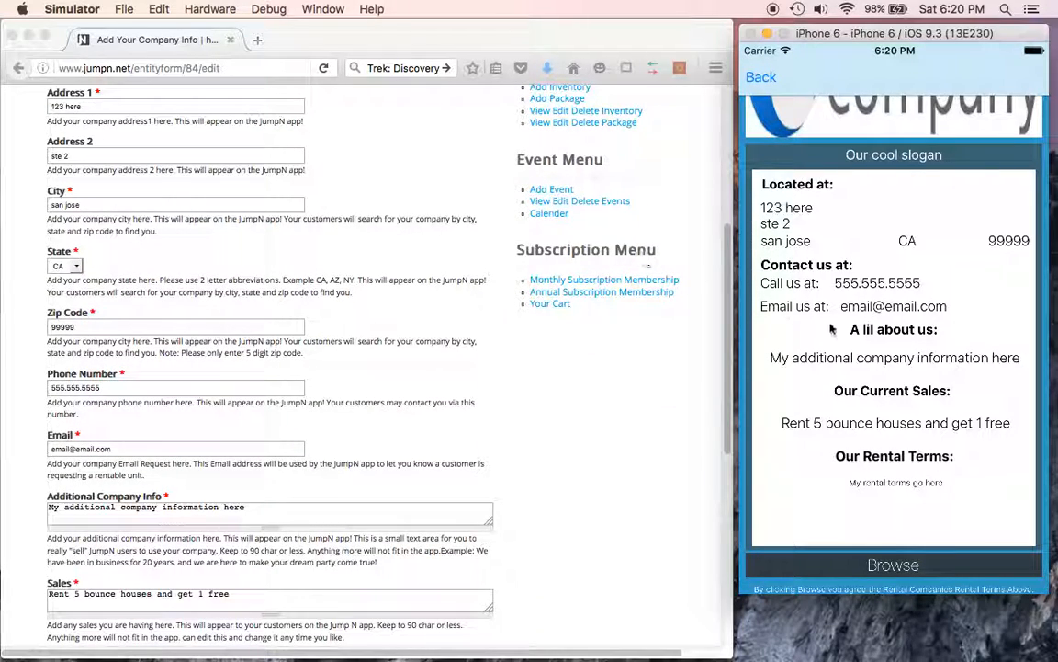
left_click_drag(889, 423, 890, 324)
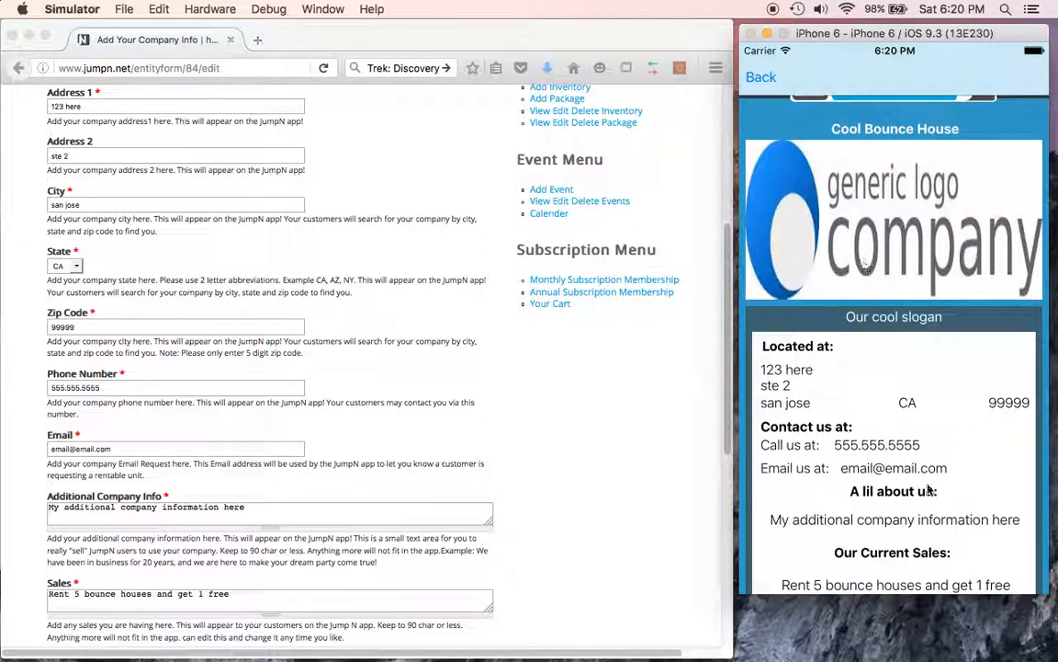
left_click_drag(925, 489, 914, 257)
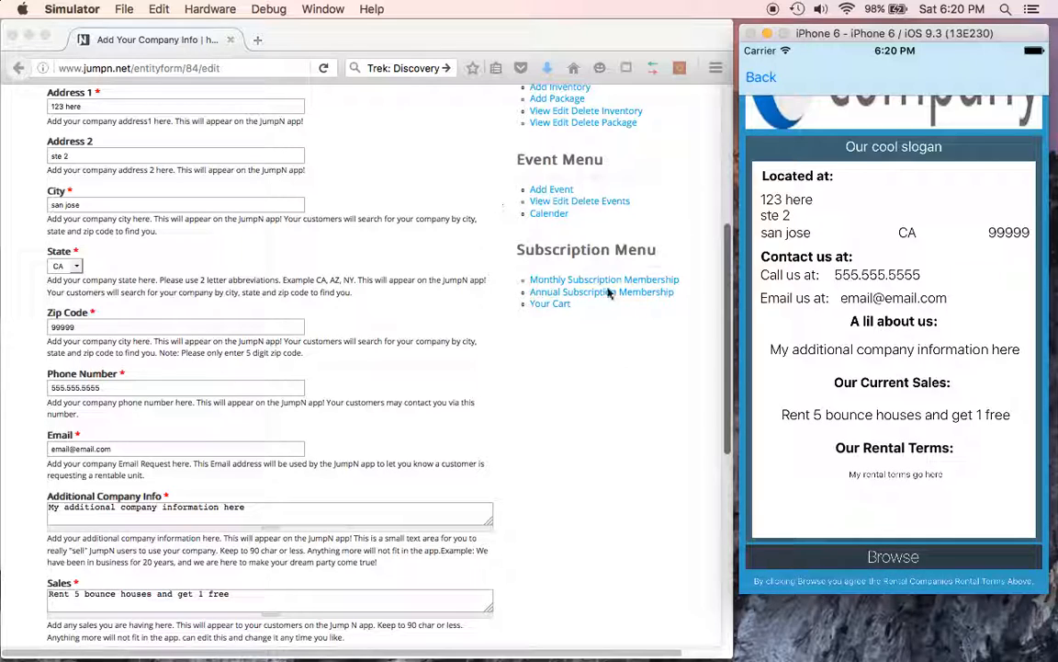
- Open the rental company's Browse page in the app and the Add Inventory form on the website
left_click(937, 561)
left_click(633, 326)
left_click_drag(432, 147, 495, 292)
scroll(500, 345, "up", 5)
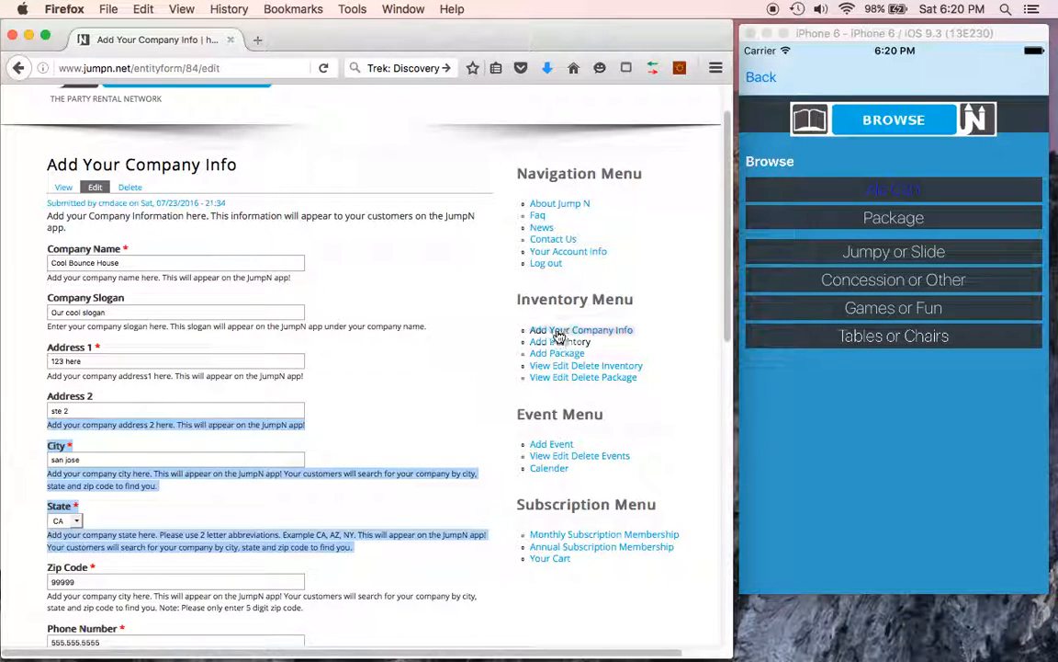
left_click(562, 342)
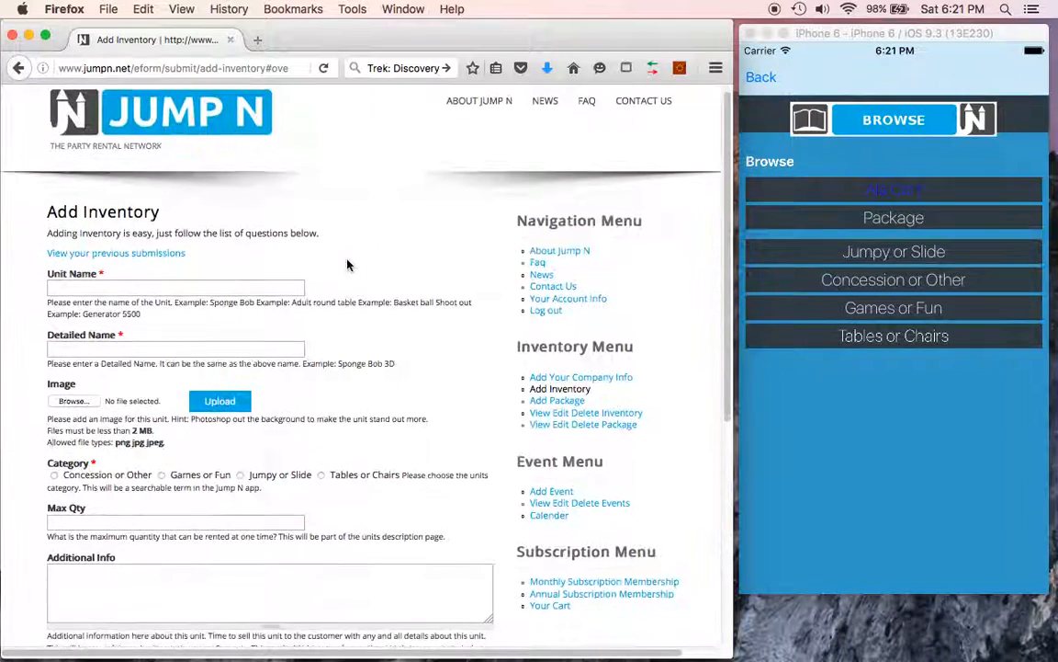
scroll(311, 232, "down", 3)
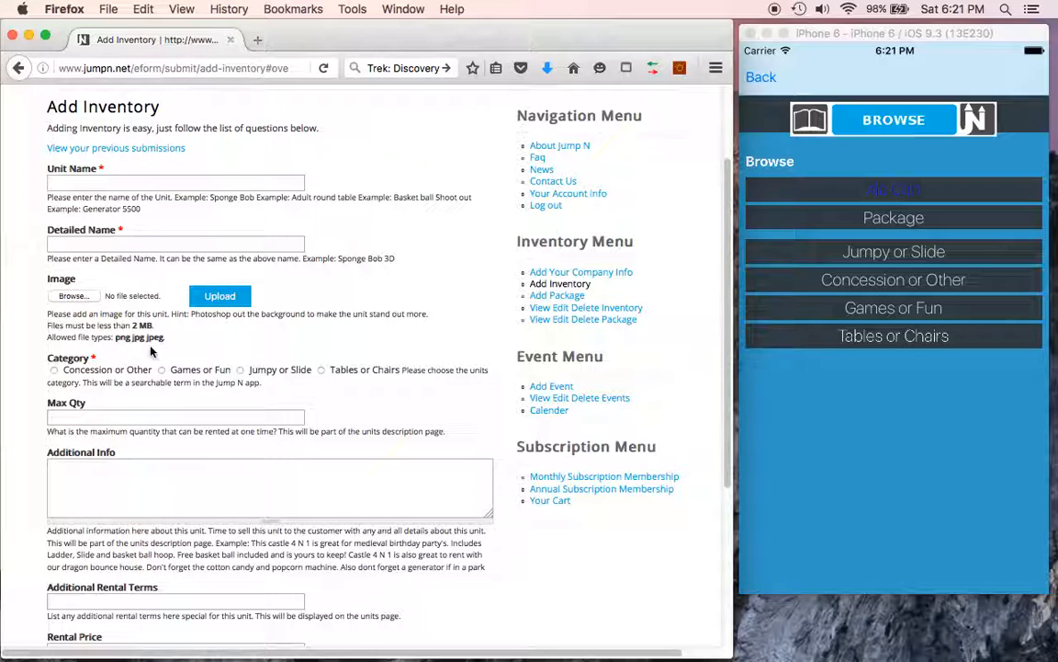
- Enter "Sponge bob bounce house" as the Unit Name of the new inventory item
left_click(154, 181)
type("Bou")
type("n")
type("ge")
type(" bob bo")
type("unce house")
left_click(145, 239)
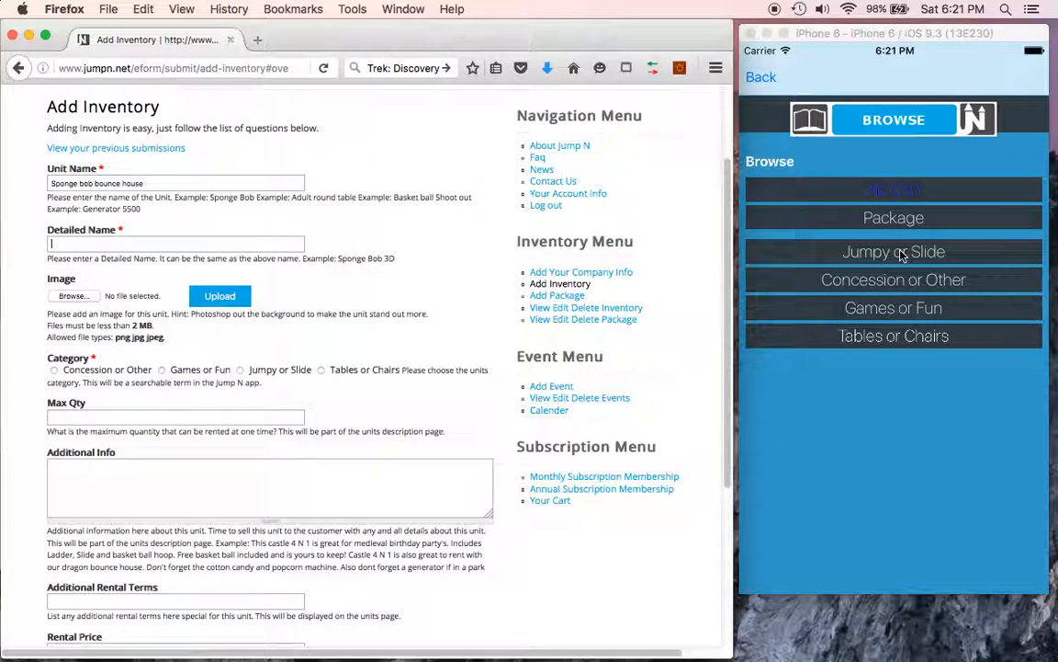
- Browse the Jumpy or Slide selections in the app and examine the details on the test jumpy's item page
left_click(868, 252)
scroll(870, 316, "down", 3)
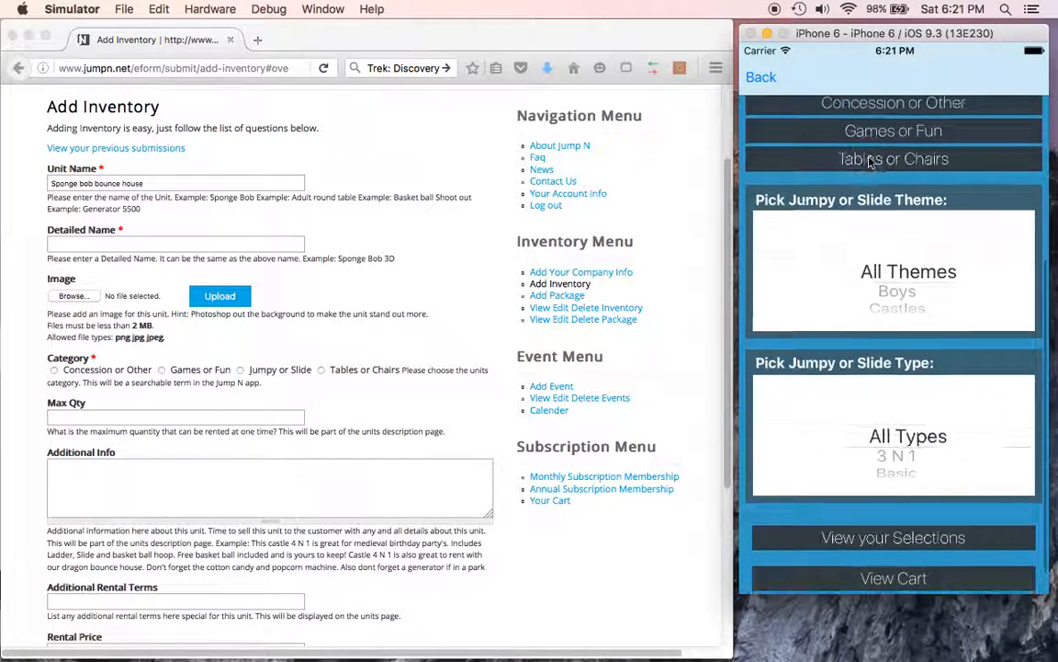
left_click_drag(933, 443, 891, 385)
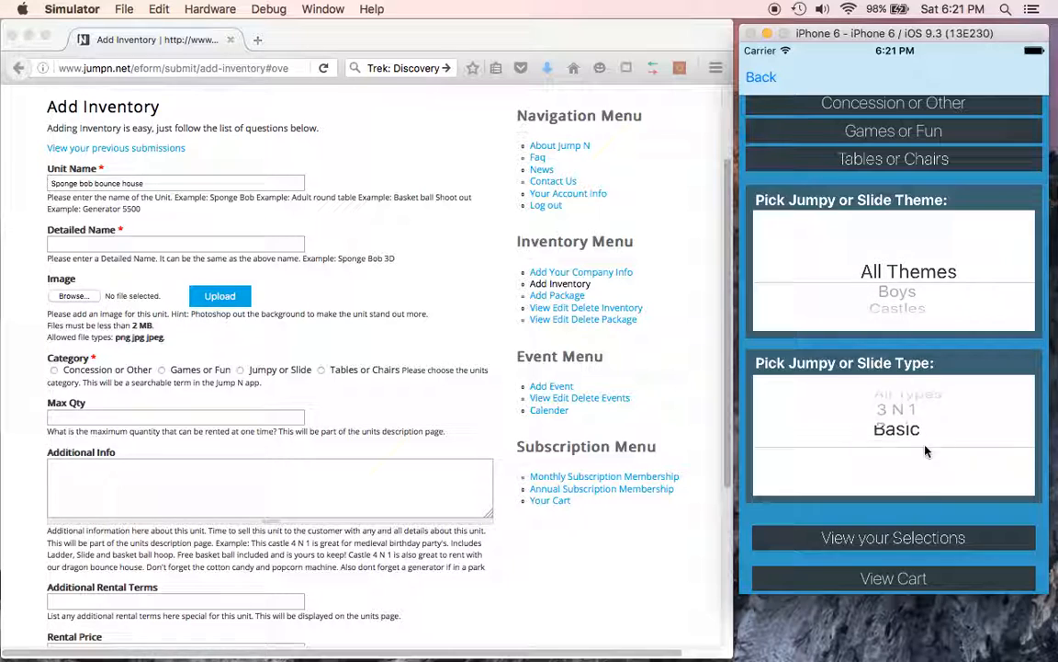
left_click(866, 542)
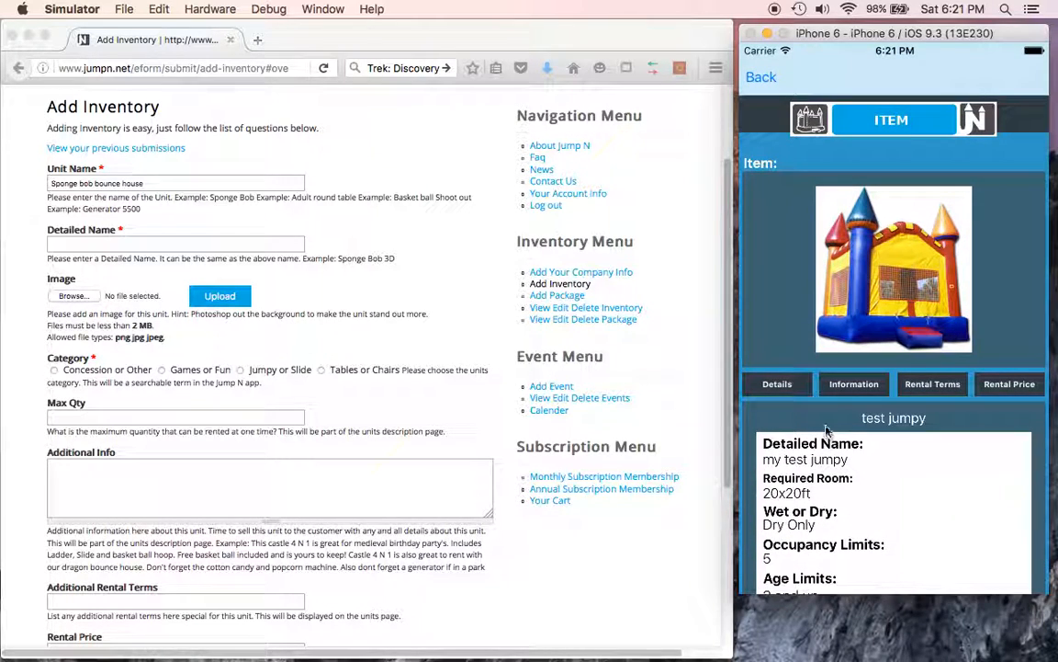
left_click_drag(818, 386, 818, 284)
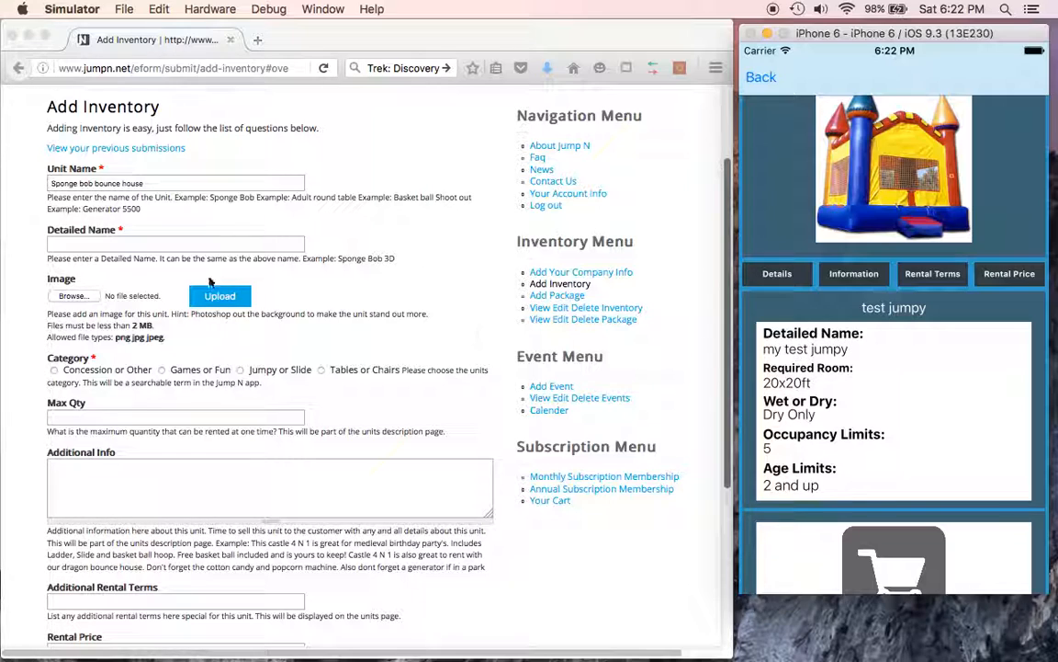
- Set the Detailed Name to "Sponge bob Large 3d unit" and choose bounce-house-castle-.jpg as the unit's image
left_click(110, 243)
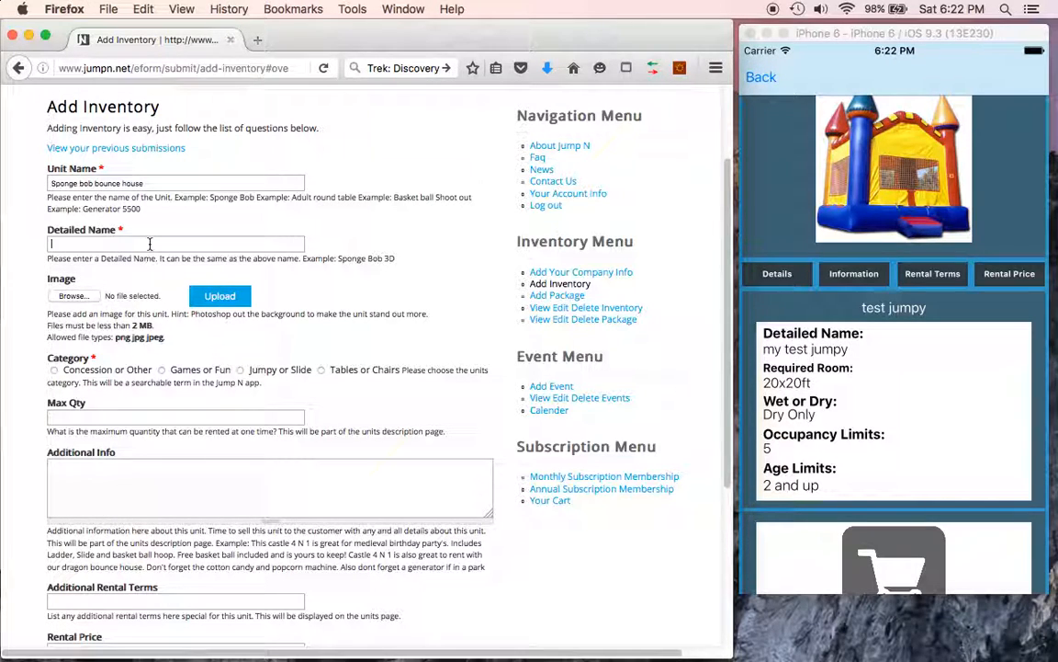
type("Sponge bob Large 3d unit")
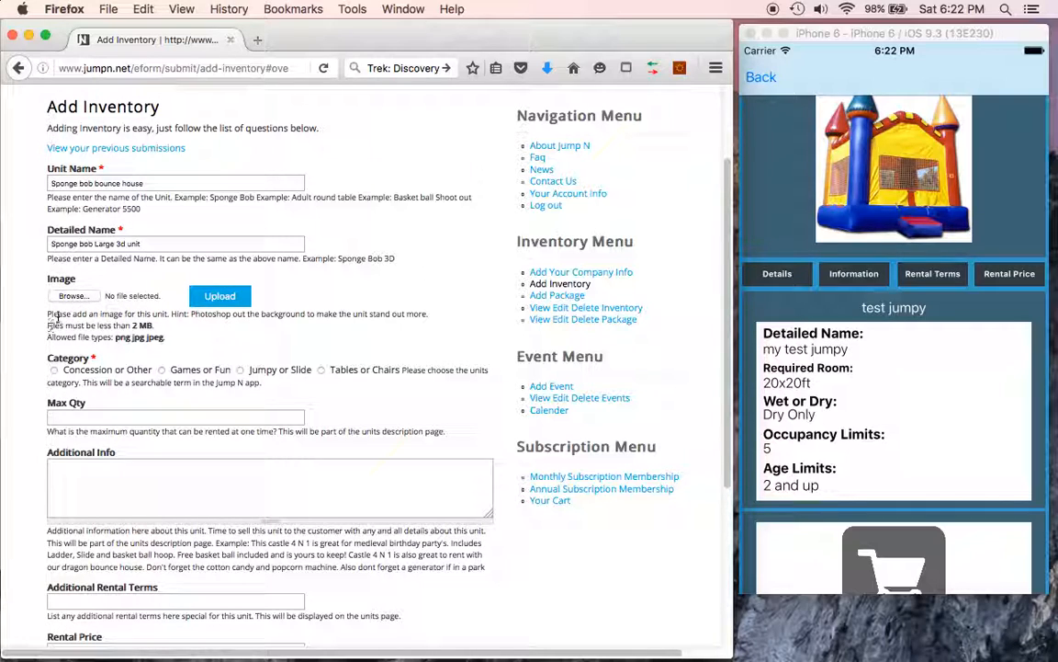
left_click(82, 299)
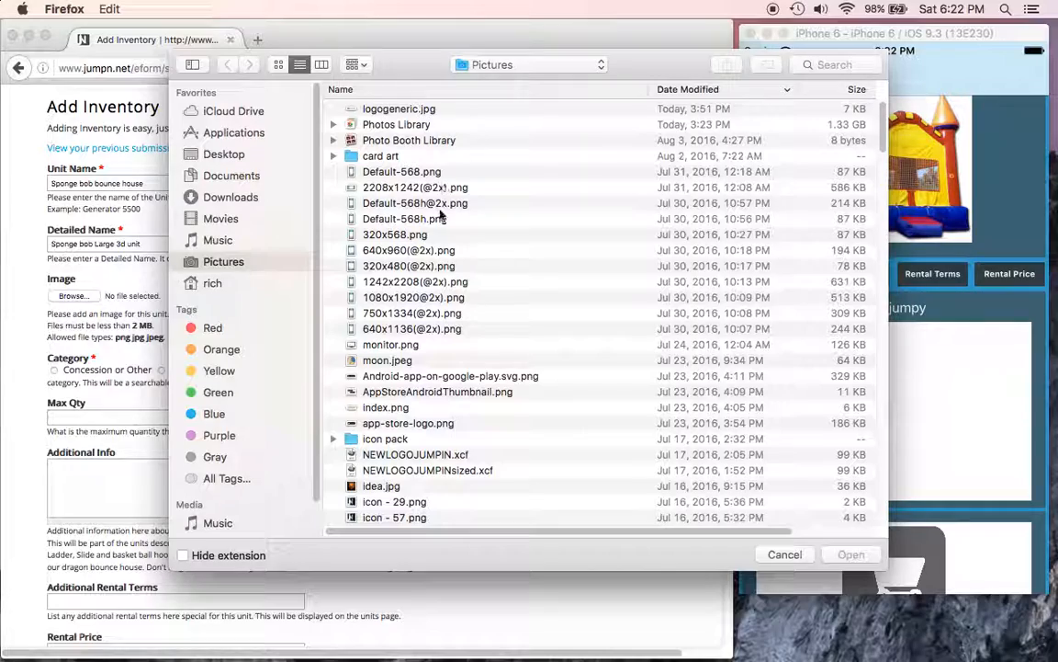
scroll(422, 393, "down", 5)
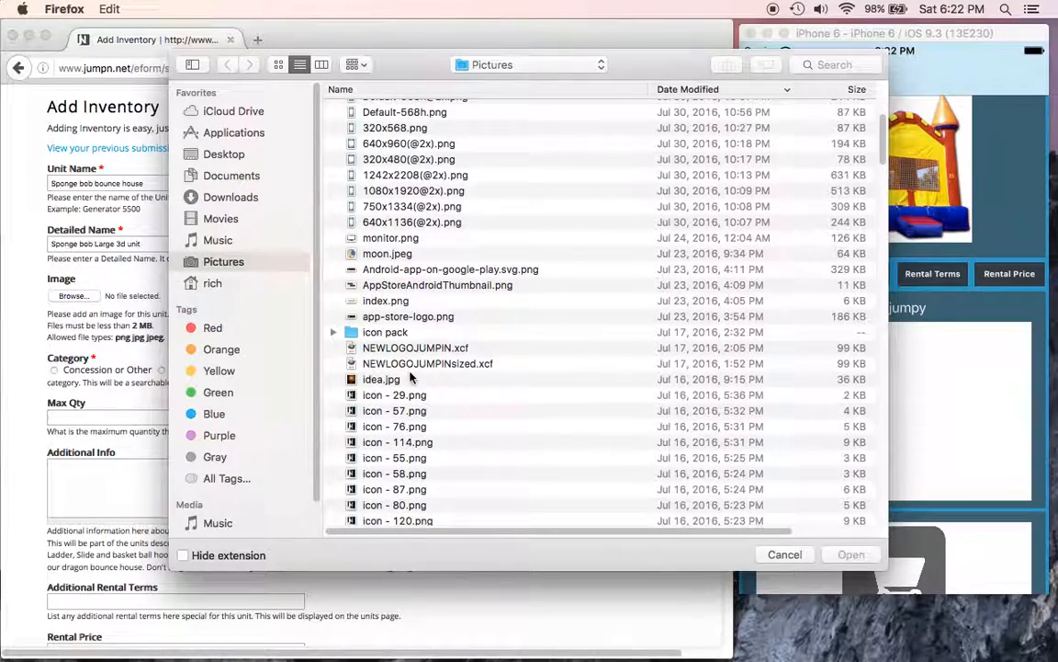
scroll(411, 377, "down", 15)
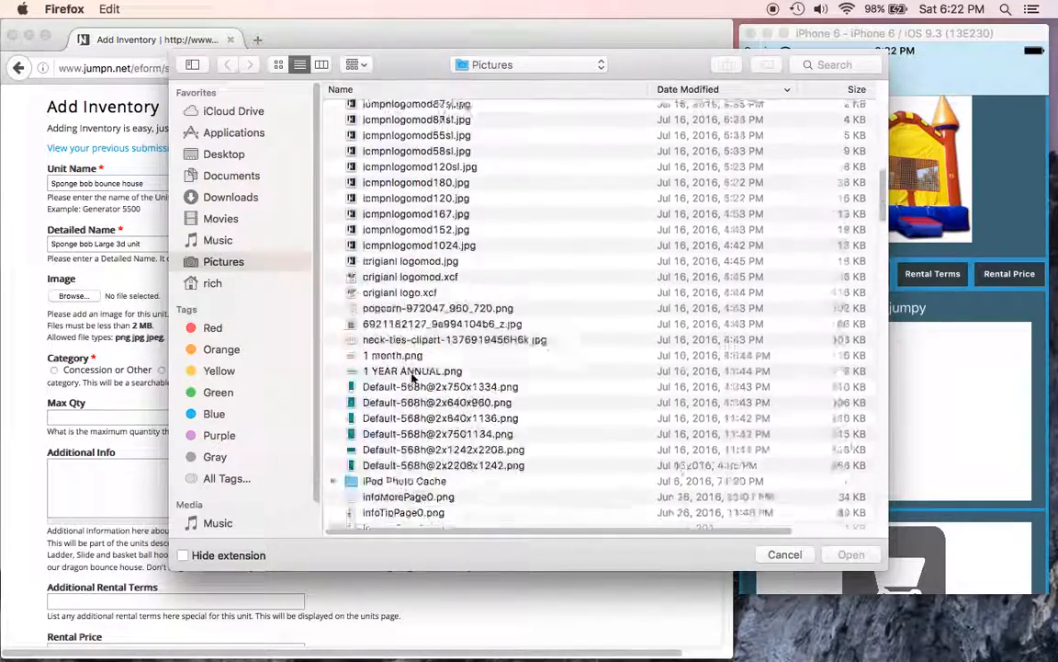
scroll(412, 379, "down", 6)
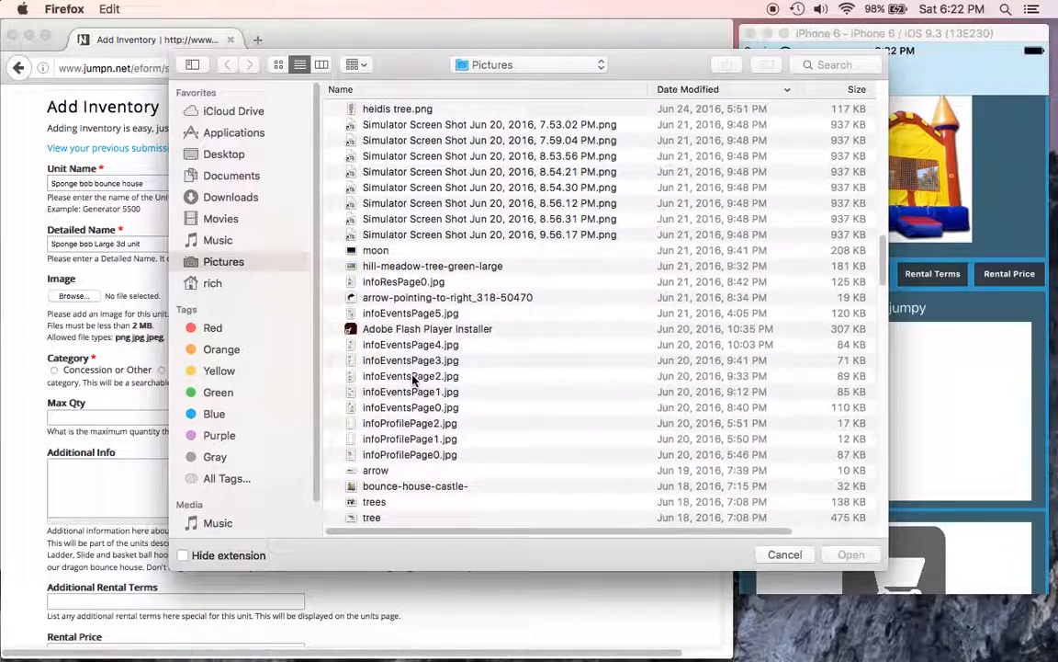
scroll(413, 379, "down", 2)
left_click(386, 333)
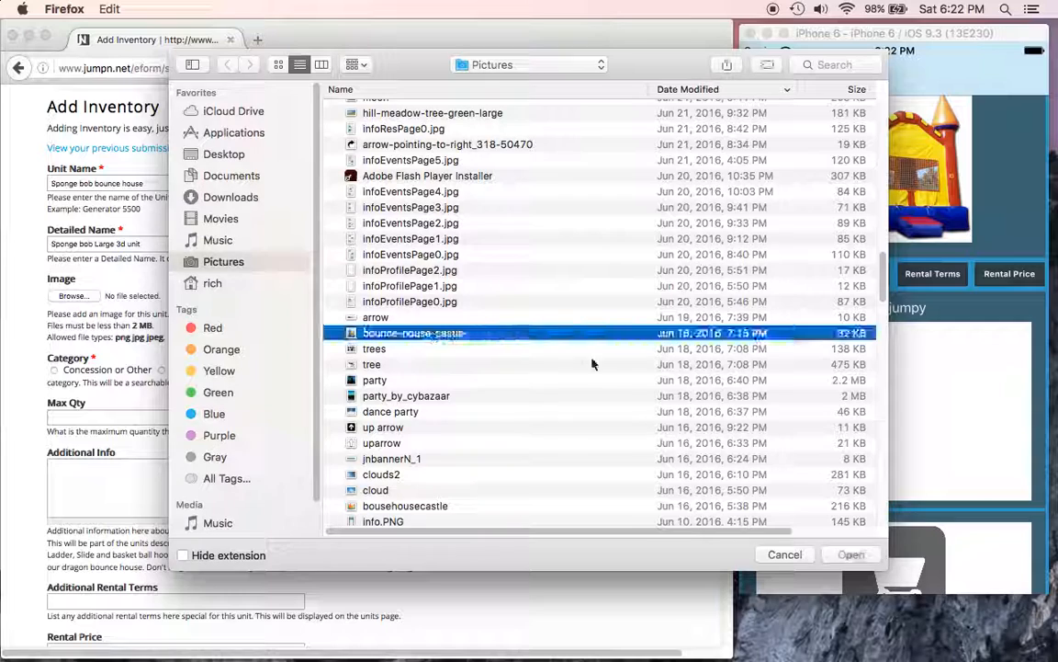
key("Return")
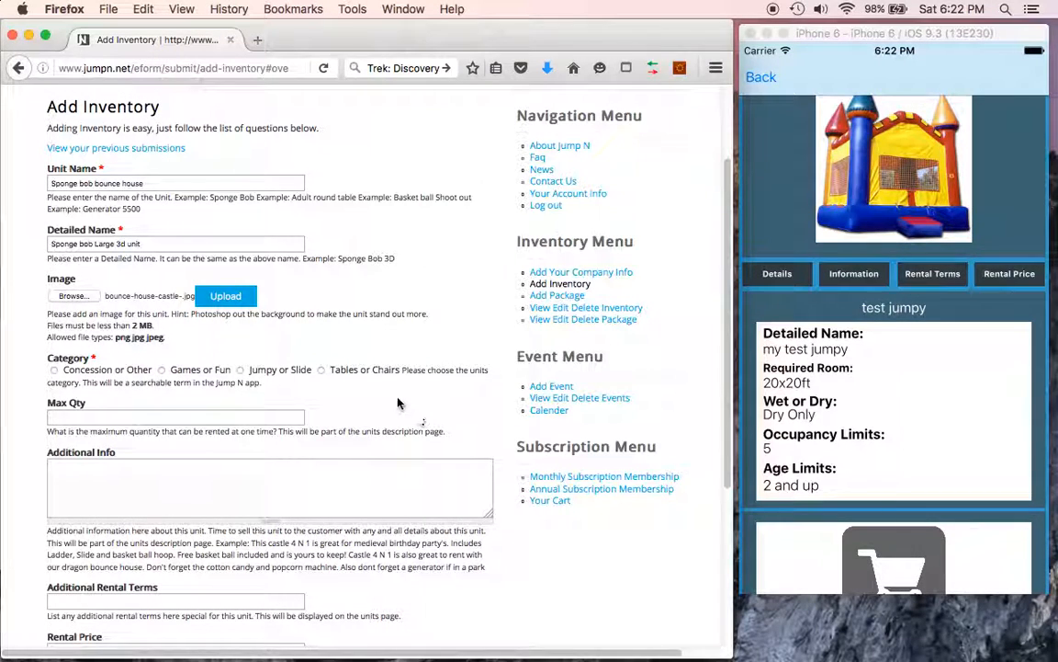
- Upload the chosen image for the unit and set its Category to Jumpy or Slide
left_click(225, 295)
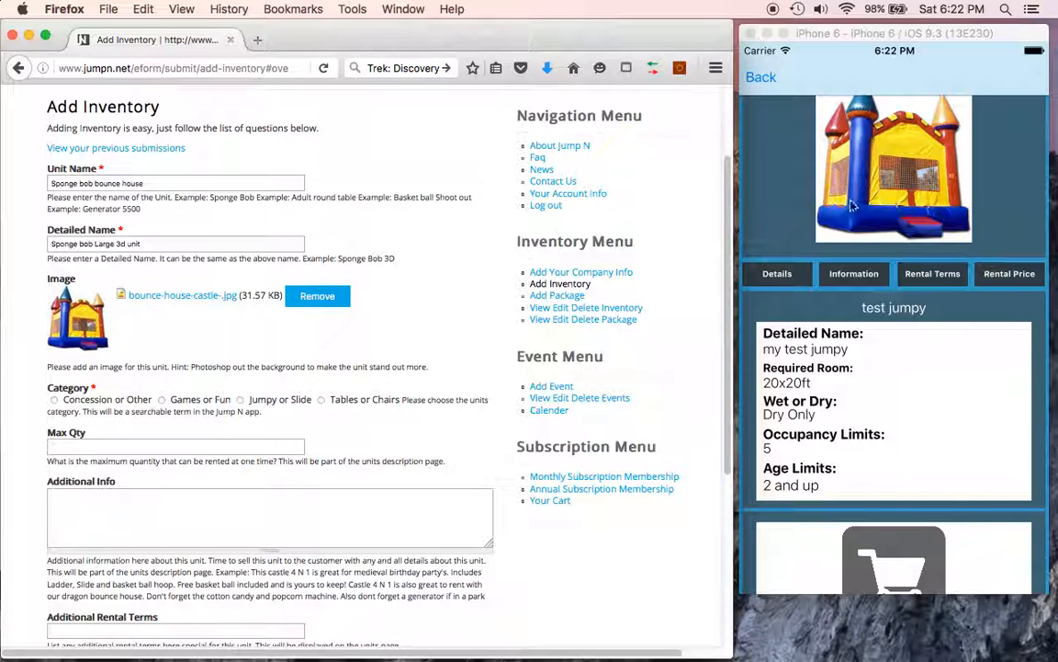
left_click_drag(890, 177, 886, 247)
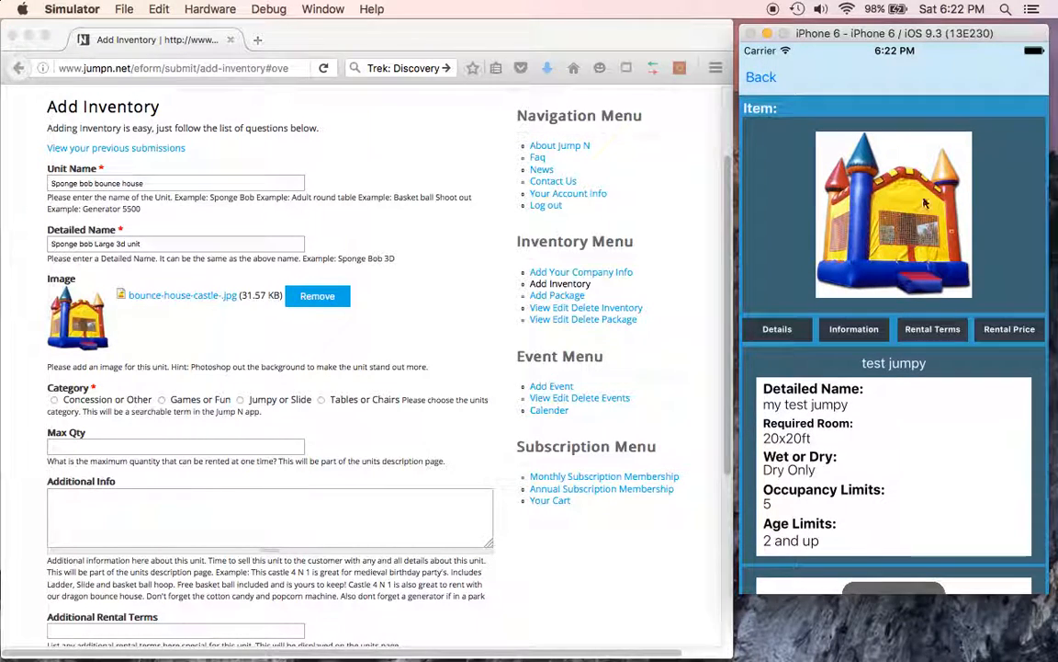
left_click_drag(822, 207, 832, 257)
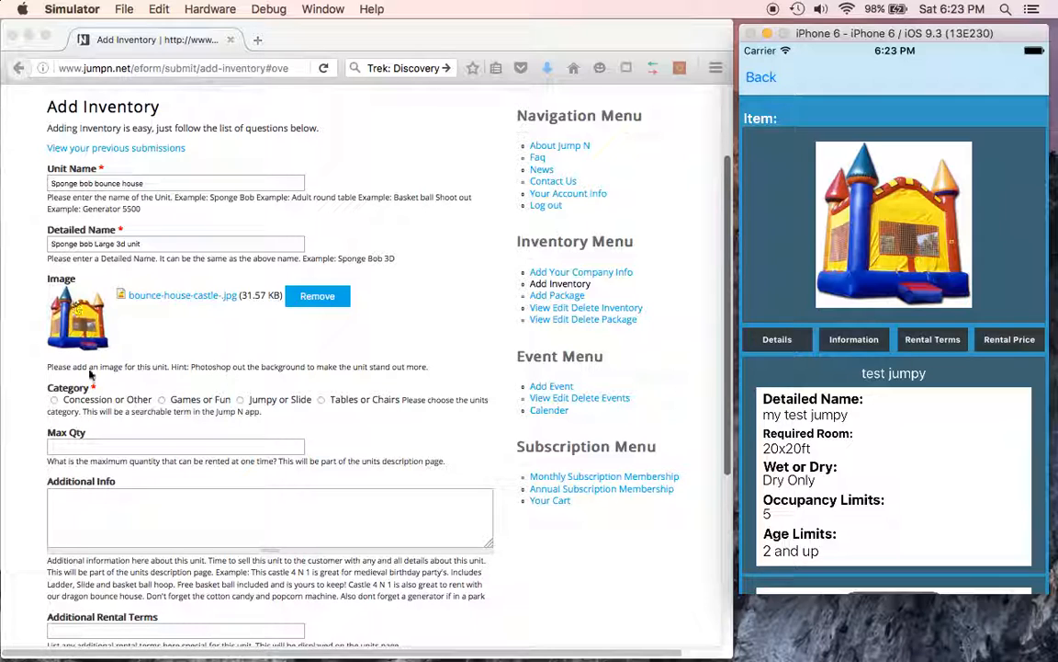
left_click(241, 405)
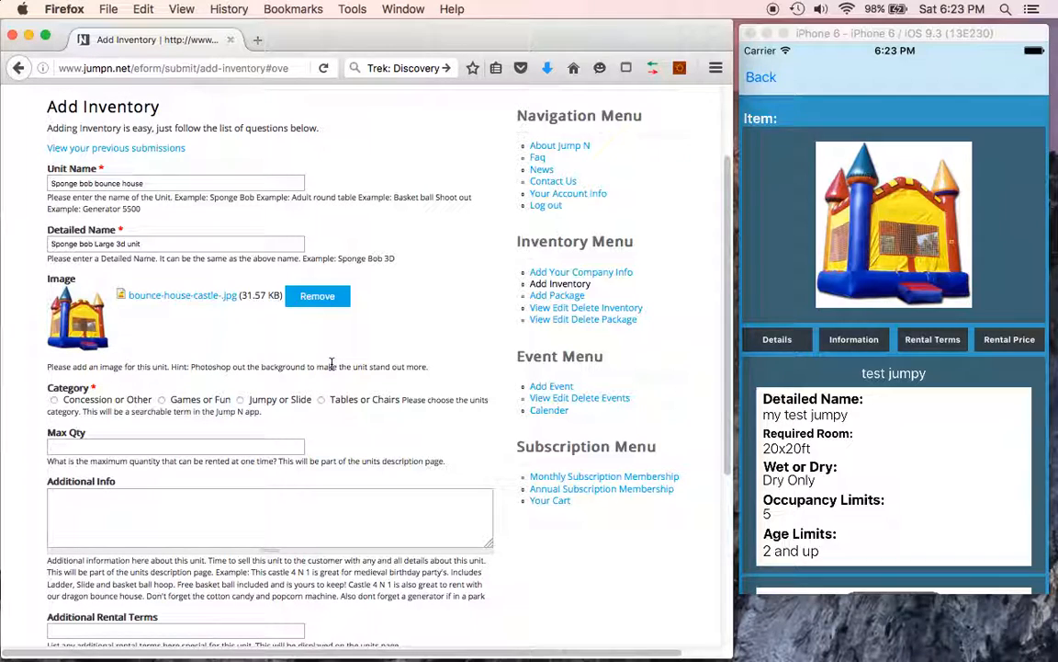
left_click(240, 401)
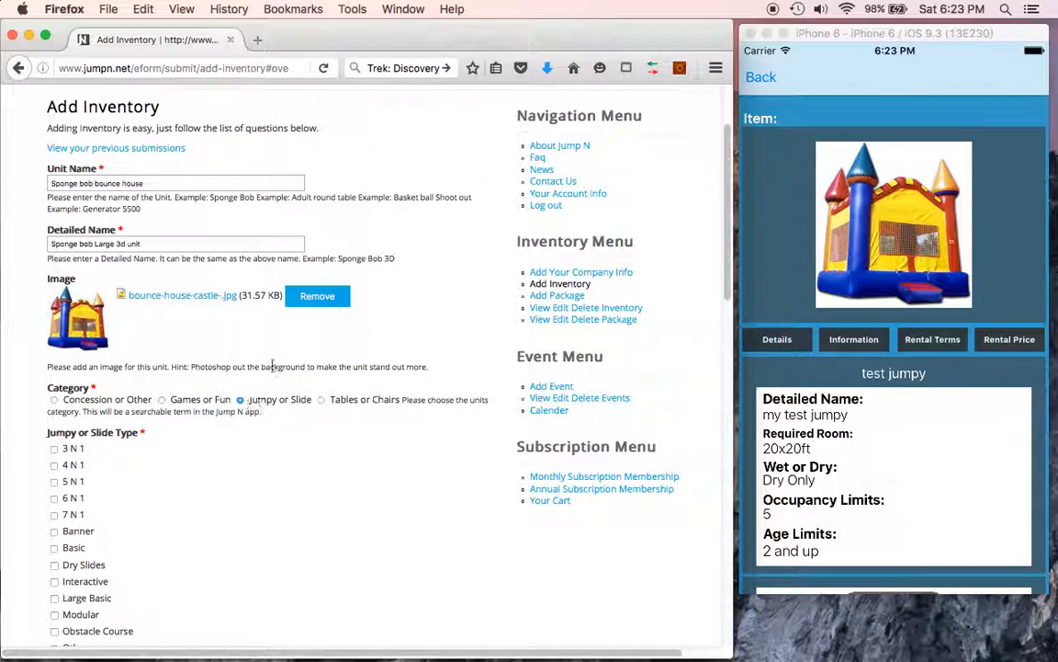
- Review the type options on the form, return to the app's browse page and set its Jumpy or Slide Type picker to All Types
scroll(246, 357, "down", 3)
scroll(247, 358, "down", 3)
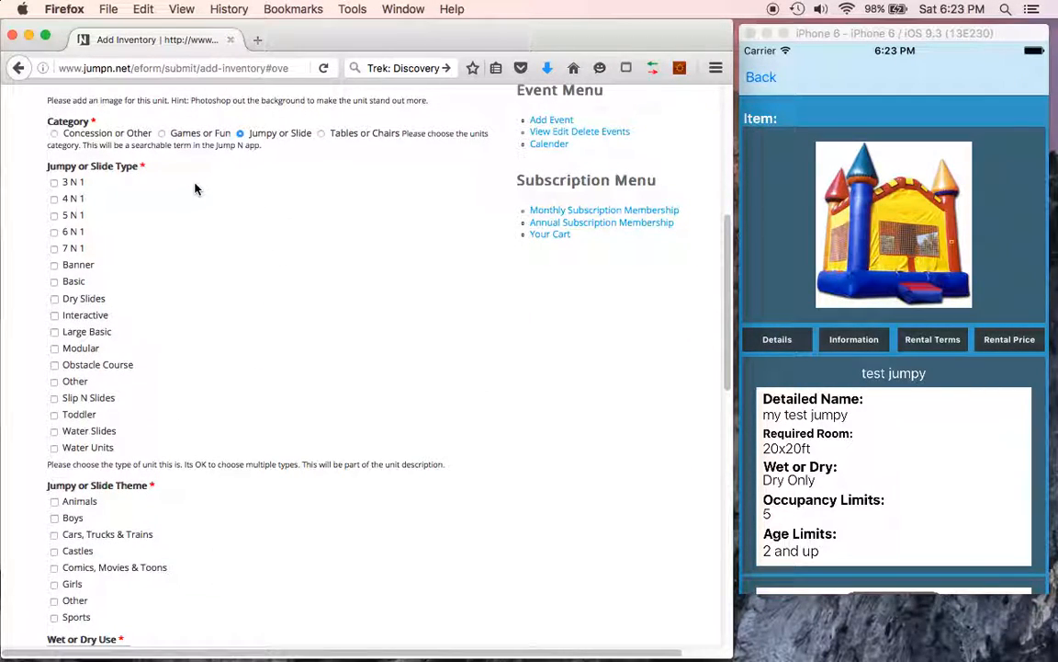
scroll(153, 229, "down", 1)
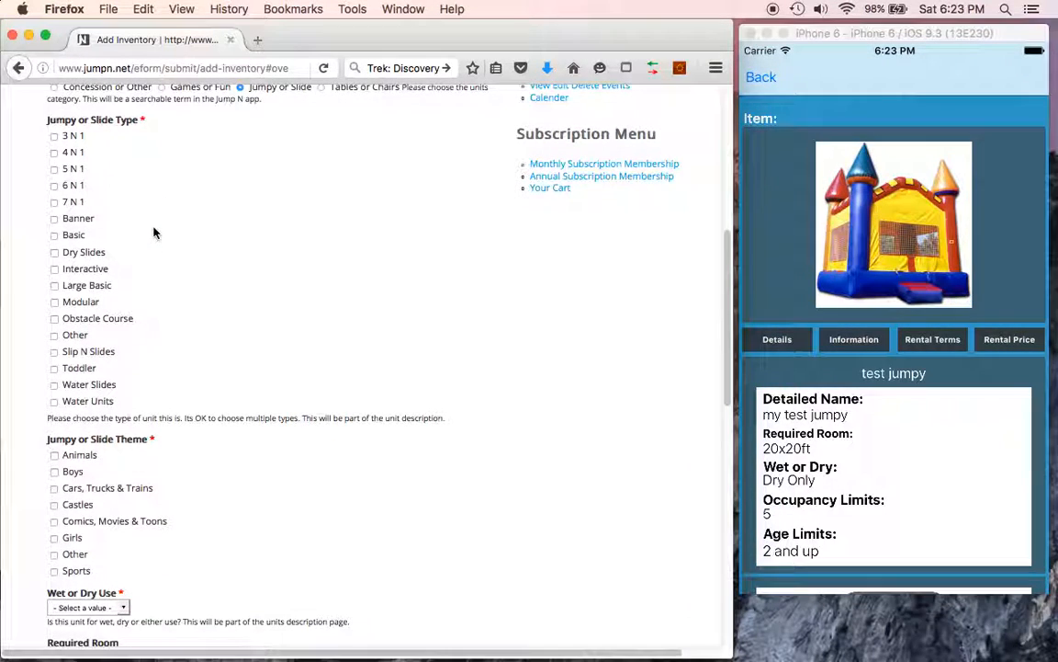
left_click(778, 82)
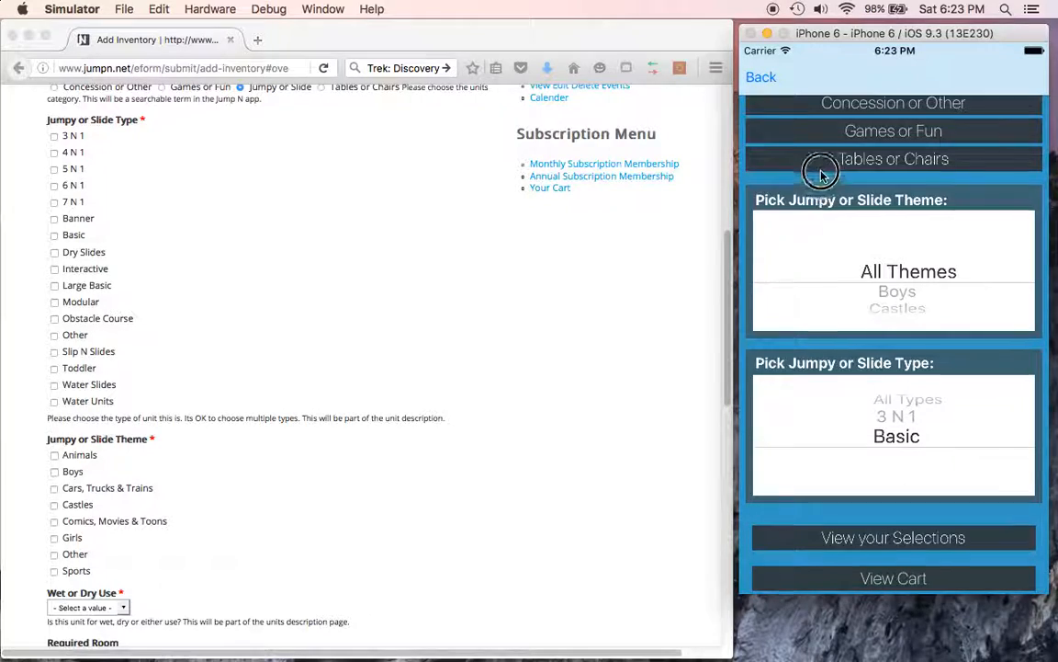
left_click_drag(820, 172, 854, 99)
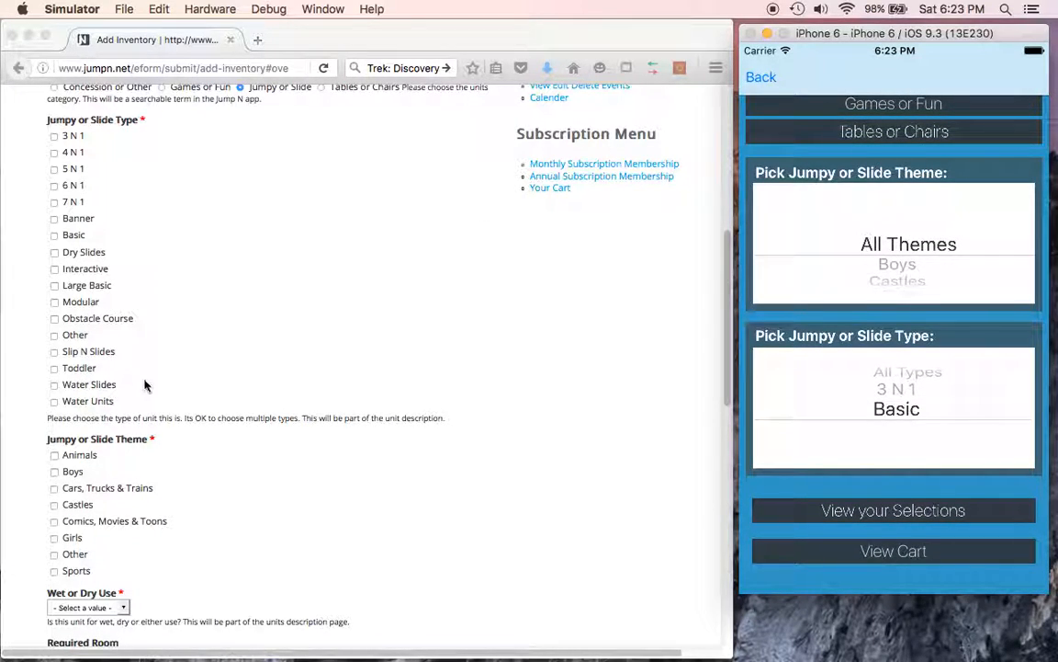
left_click_drag(915, 397, 921, 462)
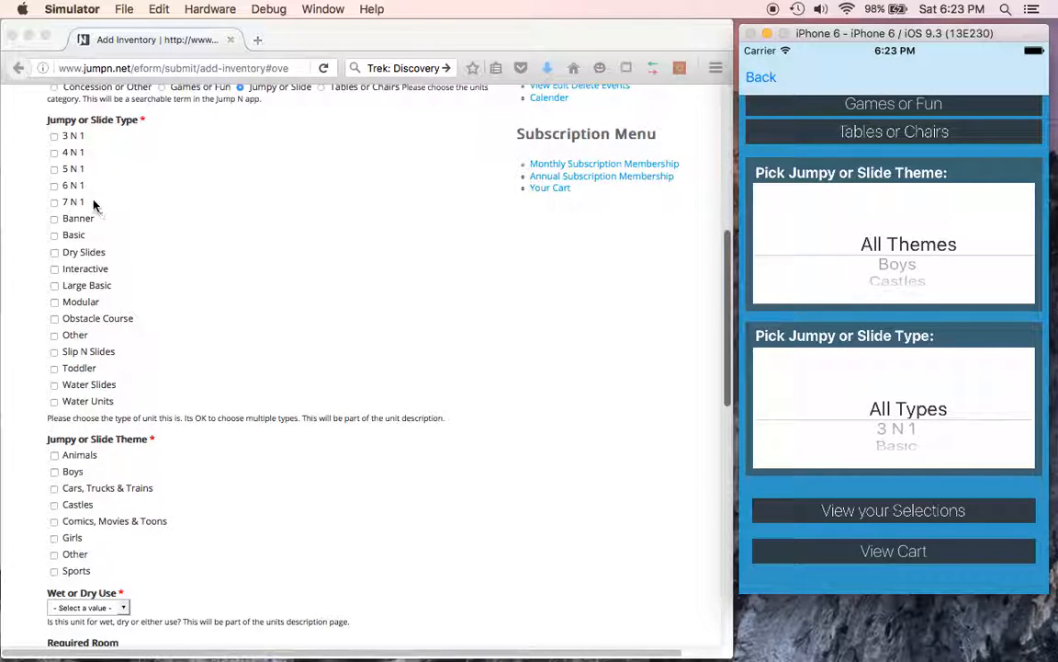
- Select 3 N 1, Modular, Toddler and Other as the unit's Jumpy or Slide Type
left_click(57, 135)
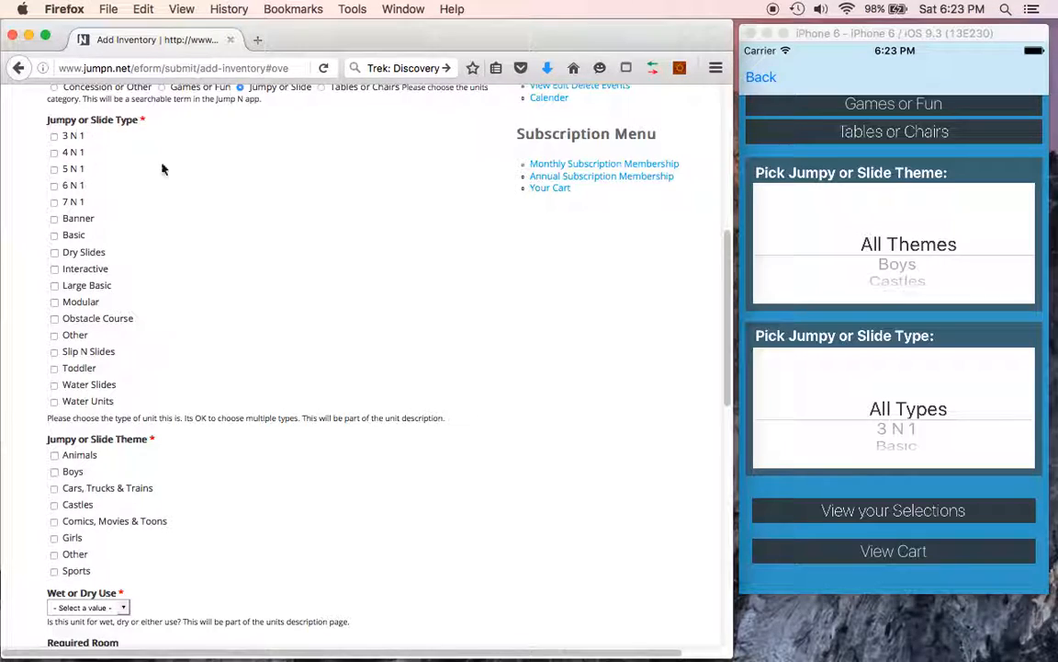
left_click(57, 137)
left_click(55, 301)
left_click(54, 369)
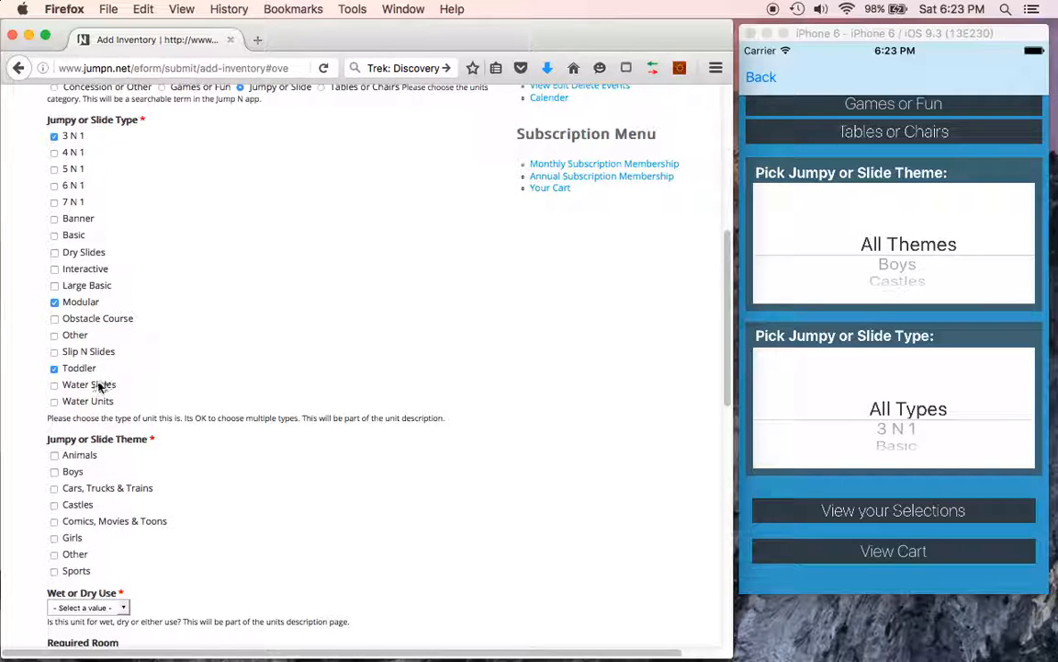
left_click(55, 334)
left_click_drag(165, 158, 170, 286)
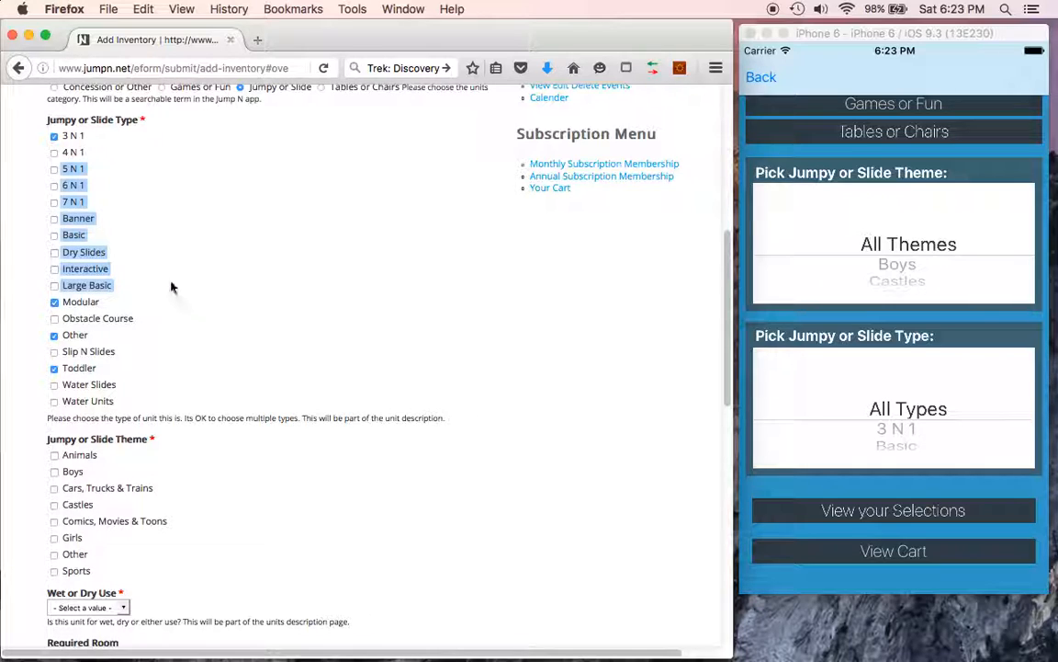
- Add Basic to the unit's types and clear 3 N 1, Modular and Toddler
left_click(54, 235)
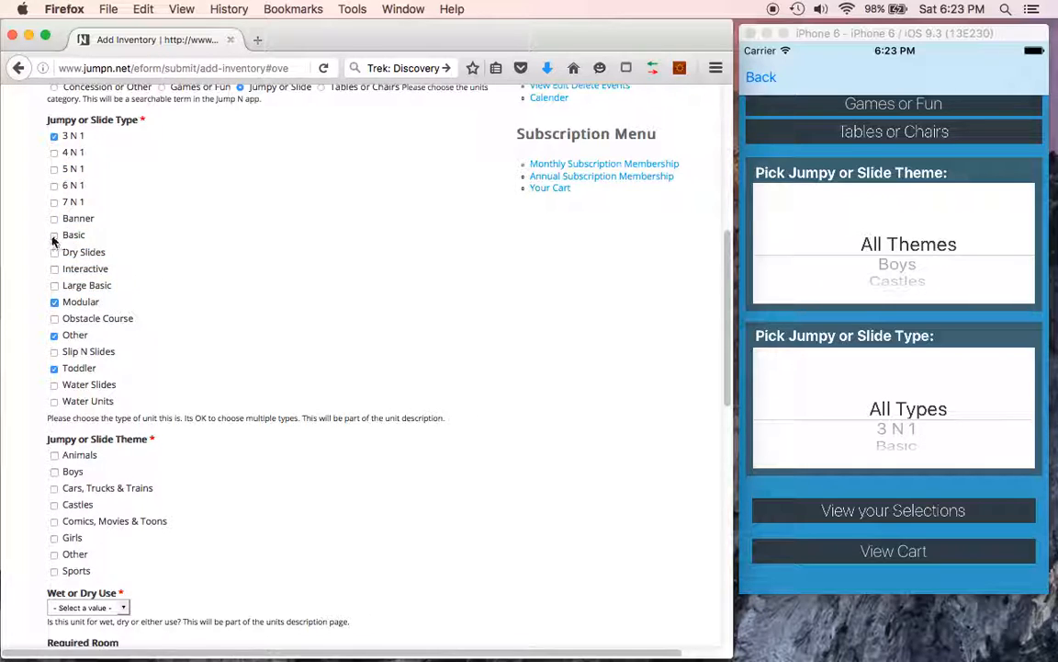
left_click(55, 136)
left_click(55, 301)
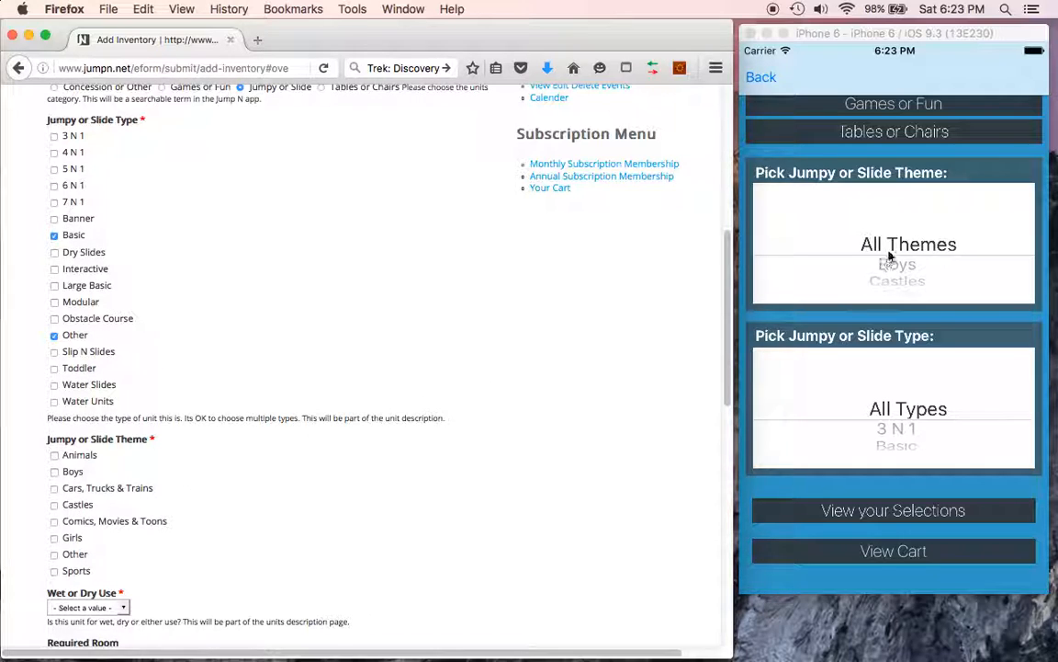
- Check the app's theme picker and select Comics, Movies & Toons and Boys as the unit's Jumpy or Slide Theme
mouse_move(912, 271)
left_mouse_down()
mouse_move(914, 212)
mouse_move(915, 268)
left_mouse_up()
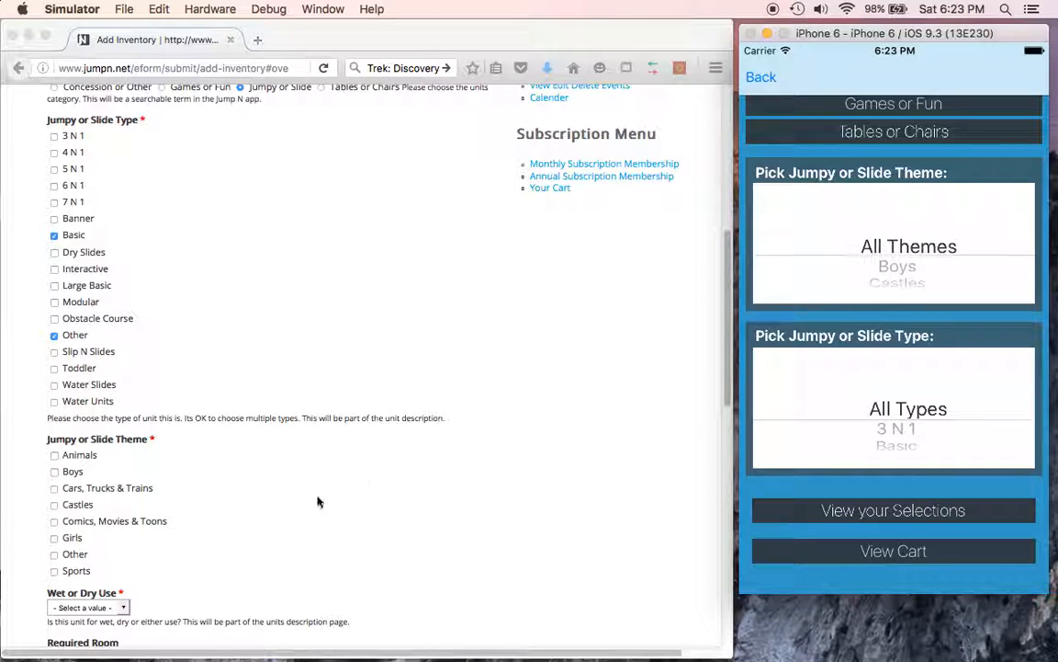
left_click_drag(153, 483, 143, 423)
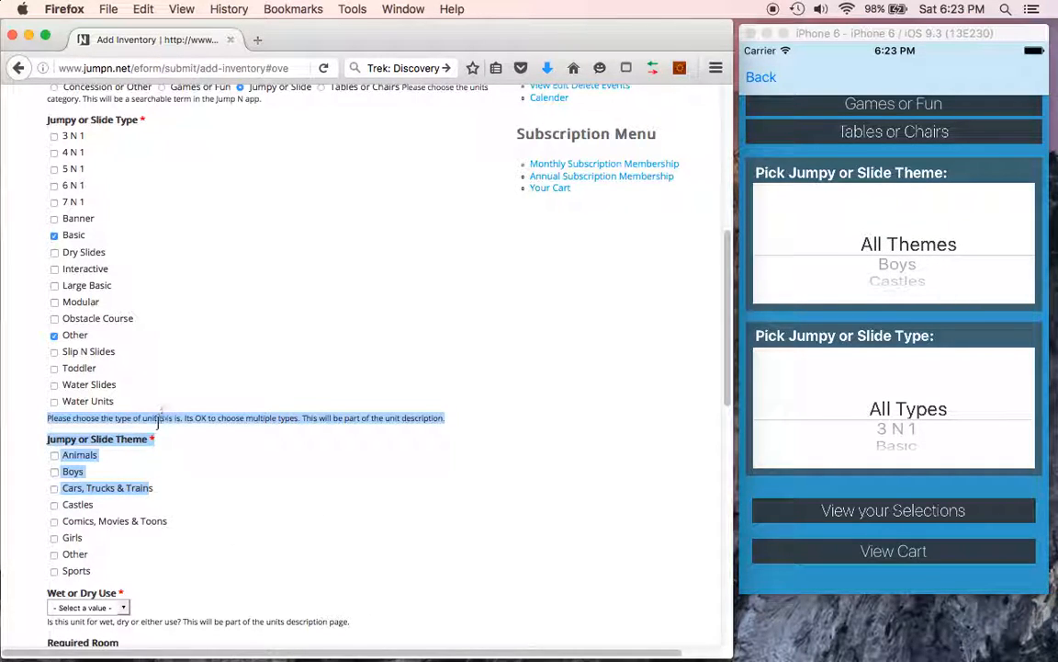
scroll(158, 426, "down", 5)
scroll(160, 428, "down", 3)
left_click(91, 148)
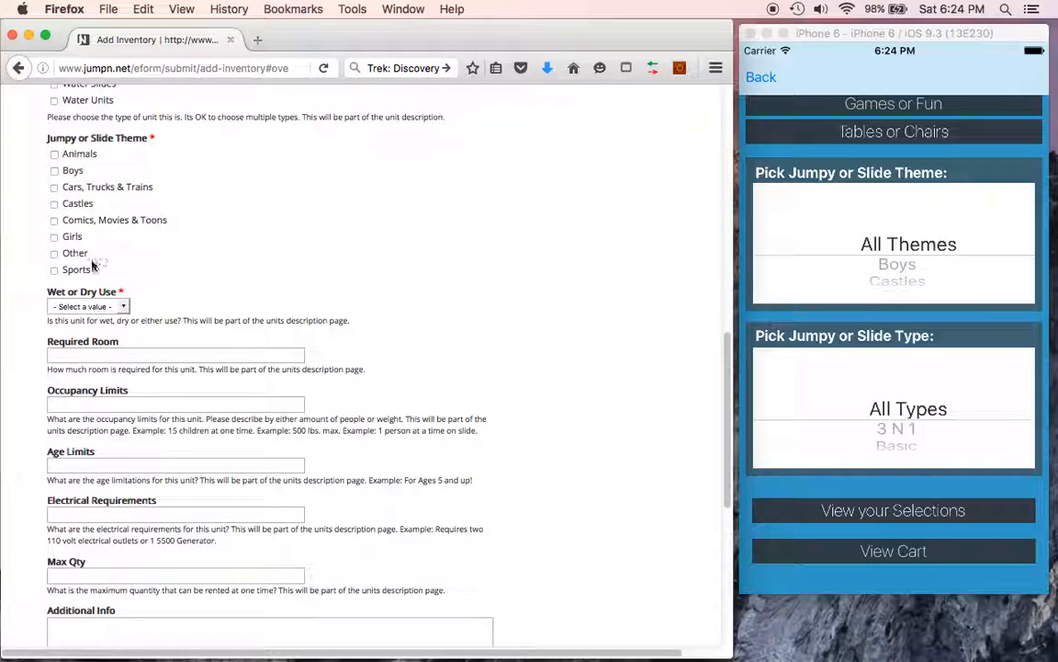
left_click(54, 221)
left_click(53, 171)
- Adjust the theme and type pickers in the app and view the matching selections
left_click_drag(915, 272, 917, 244)
left_click_drag(905, 395, 919, 354)
left_click(860, 510)
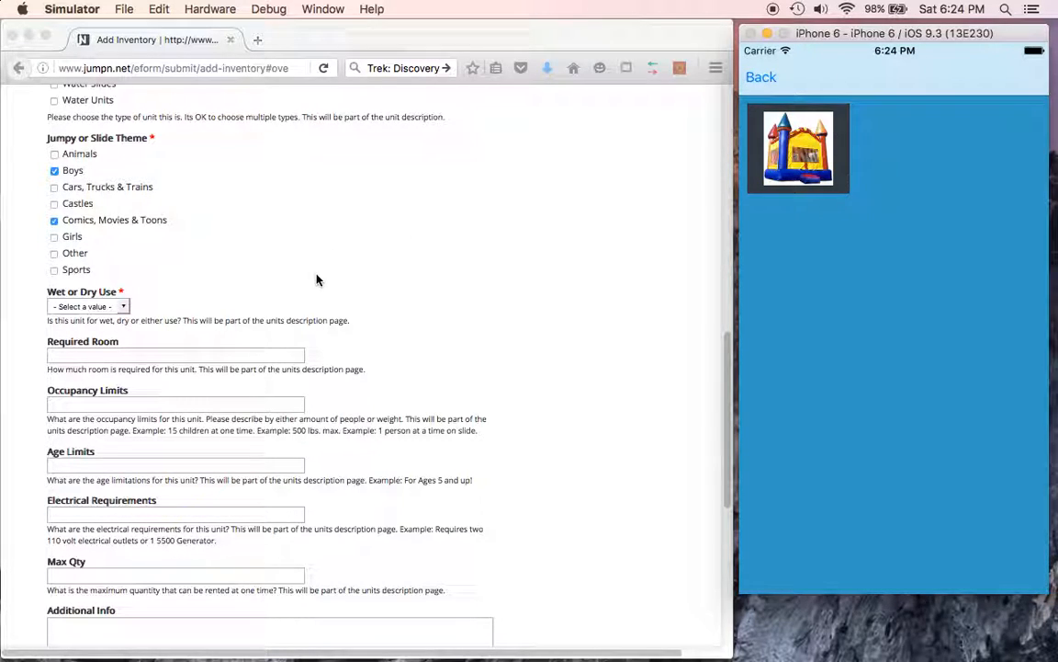
- Set the unit's Wet or Dry Use to Dry Only
left_click(123, 309)
left_click(124, 309)
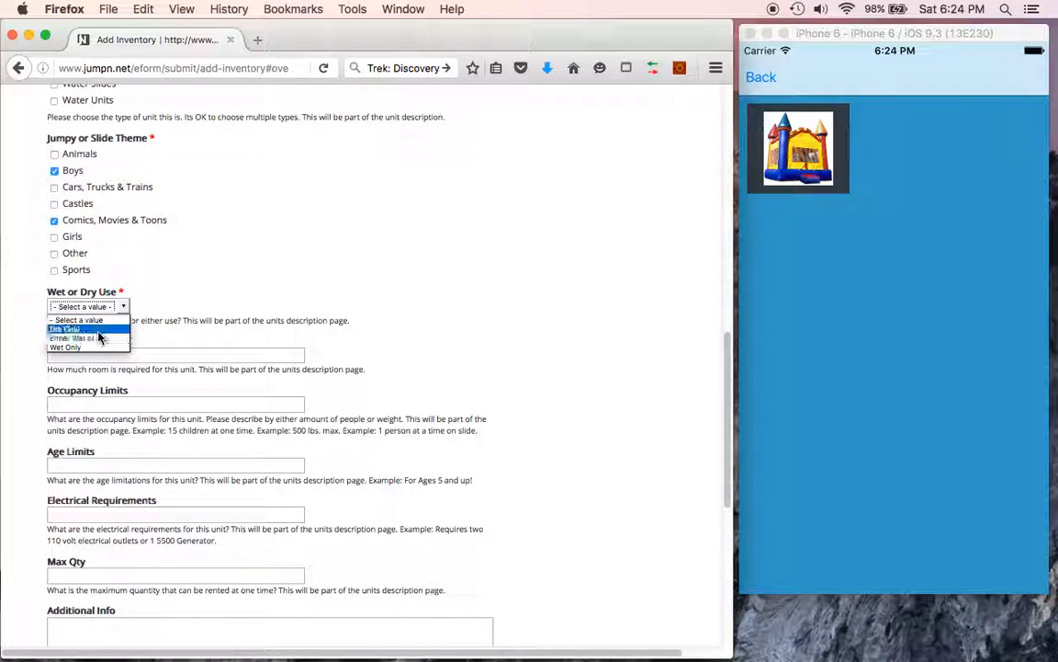
left_click(66, 329)
- Open the bounce house's item page in the app and examine its details section
left_click(847, 222)
left_click(826, 157)
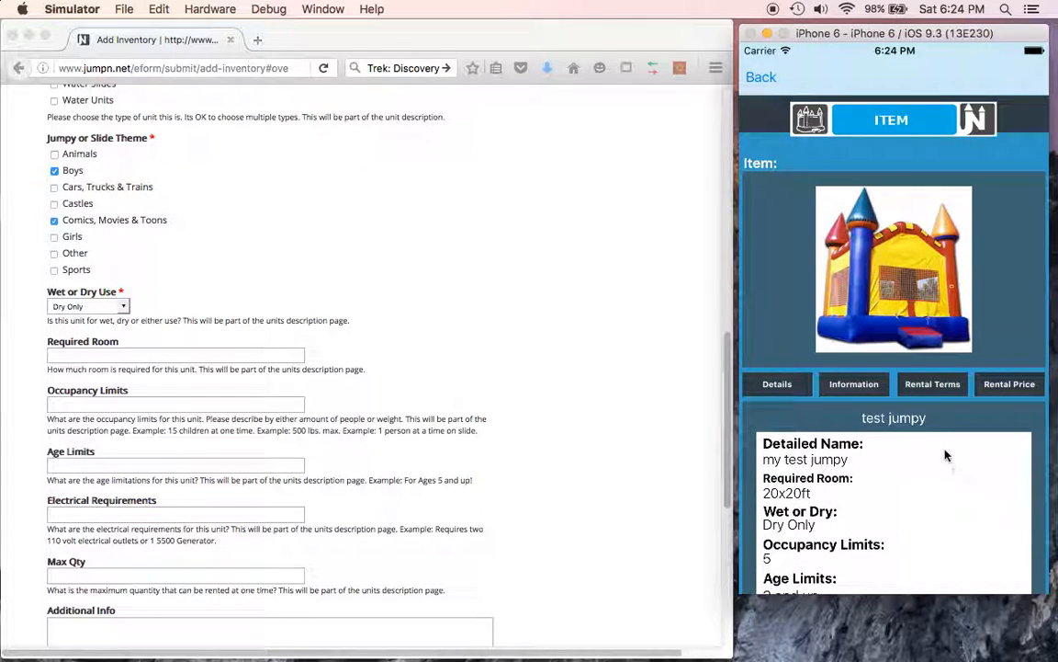
left_click_drag(938, 418, 940, 285)
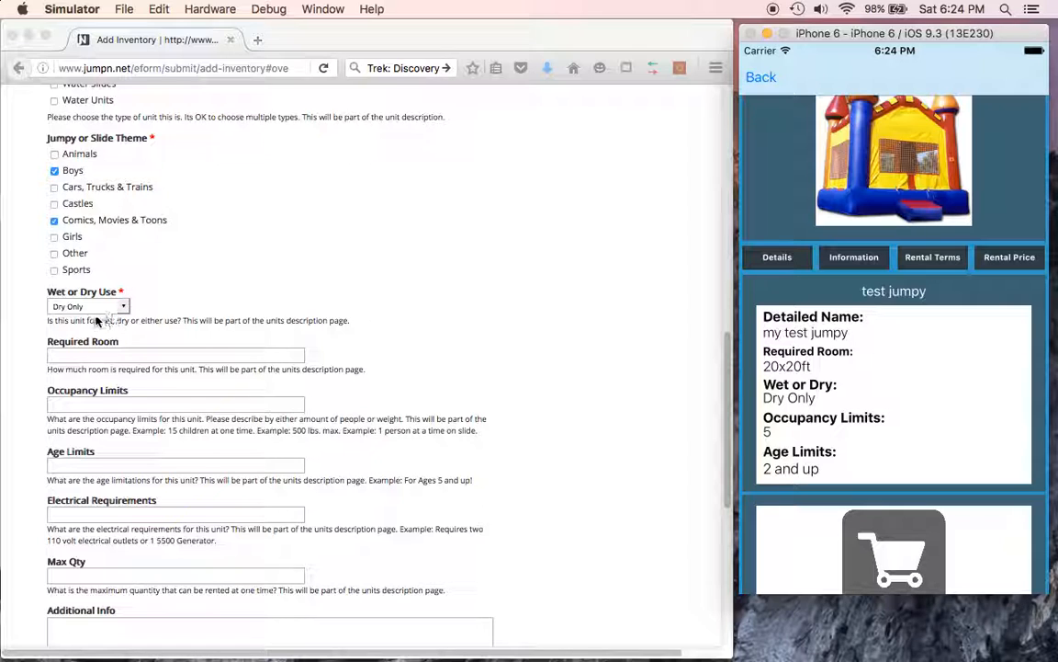
- Set the unit's Required Room to "37x78ft" and its Occupancy Limits to "10 max"
left_click(82, 355)
left_click(83, 354)
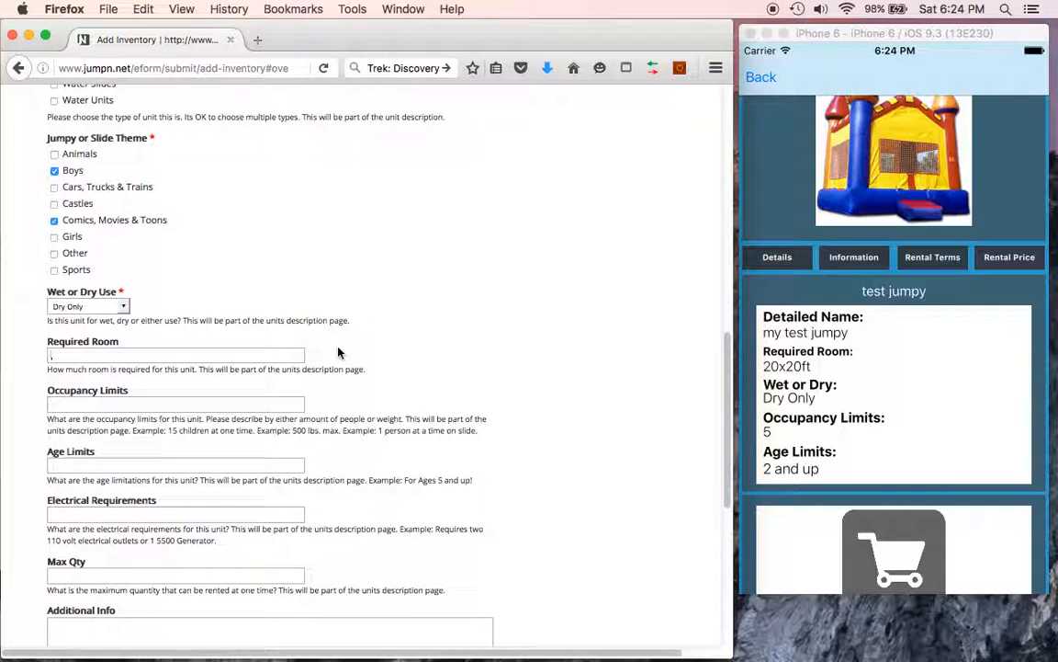
type("37x78ft")
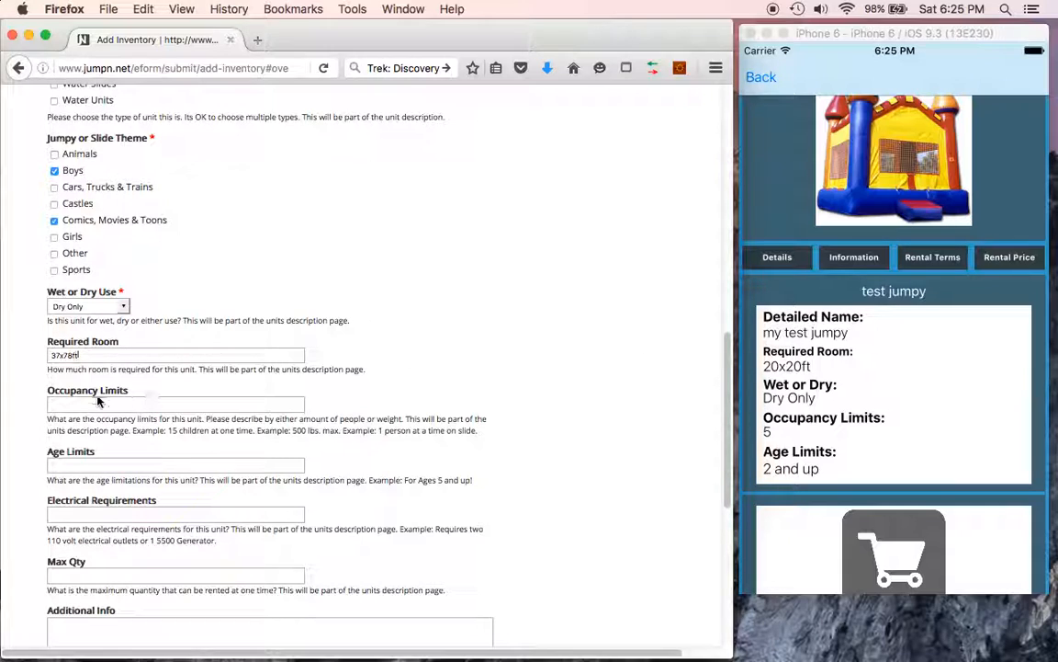
left_click(222, 402)
type("10 max")
- Set the Age Limits to "5 and up" and the Electrical Requirements to "110v or one electrical outlat"
left_click(170, 465)
type("5 and up")
left_click(136, 515)
type("1")
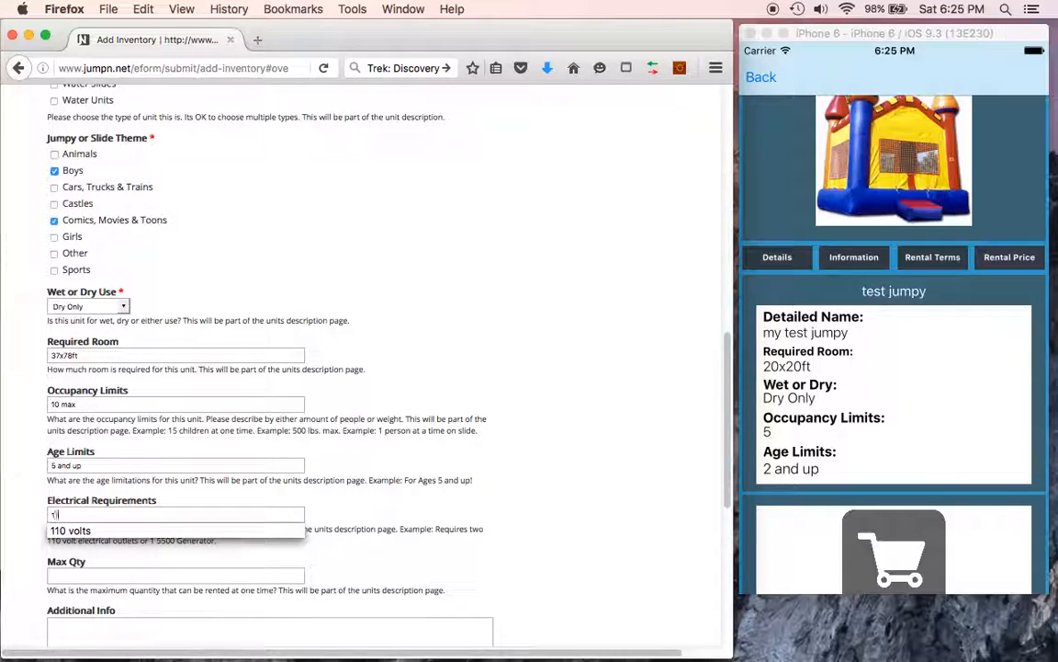
type("10v  or one elec")
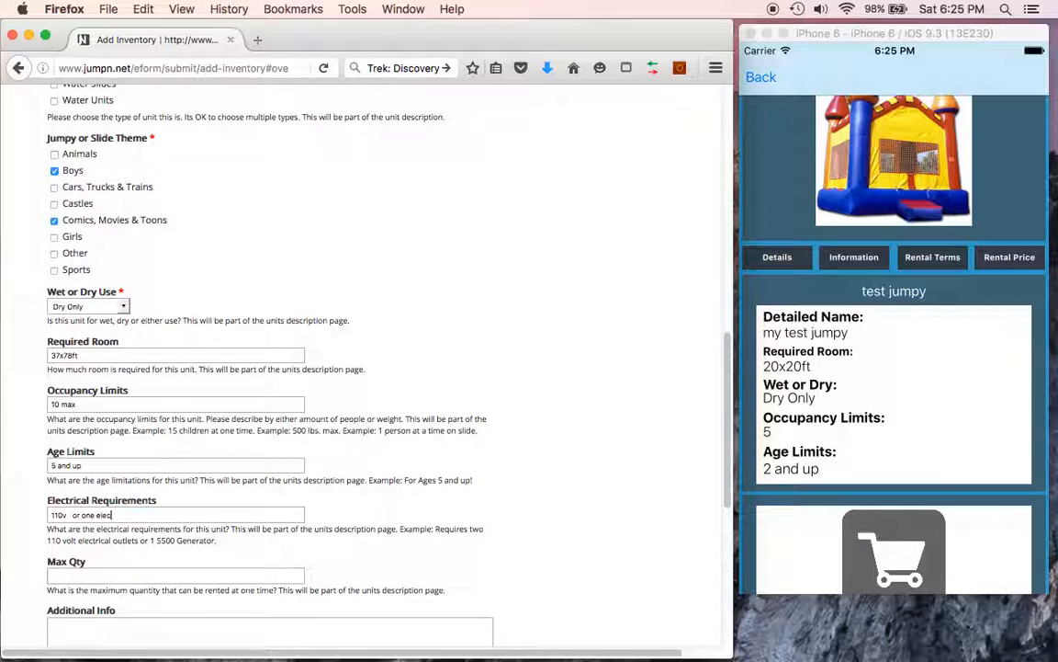
type("trical outlet")
- Show the test jumpy's Information section in the app and set the new unit's Max Qty to 1
left_click(847, 256)
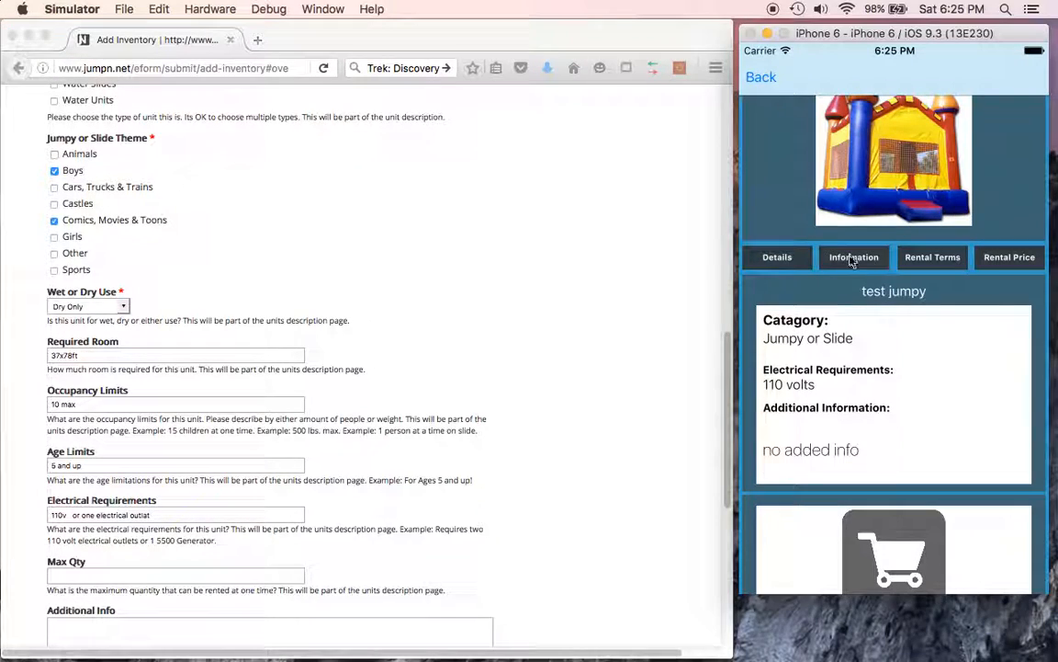
scroll(219, 517, "down", 3)
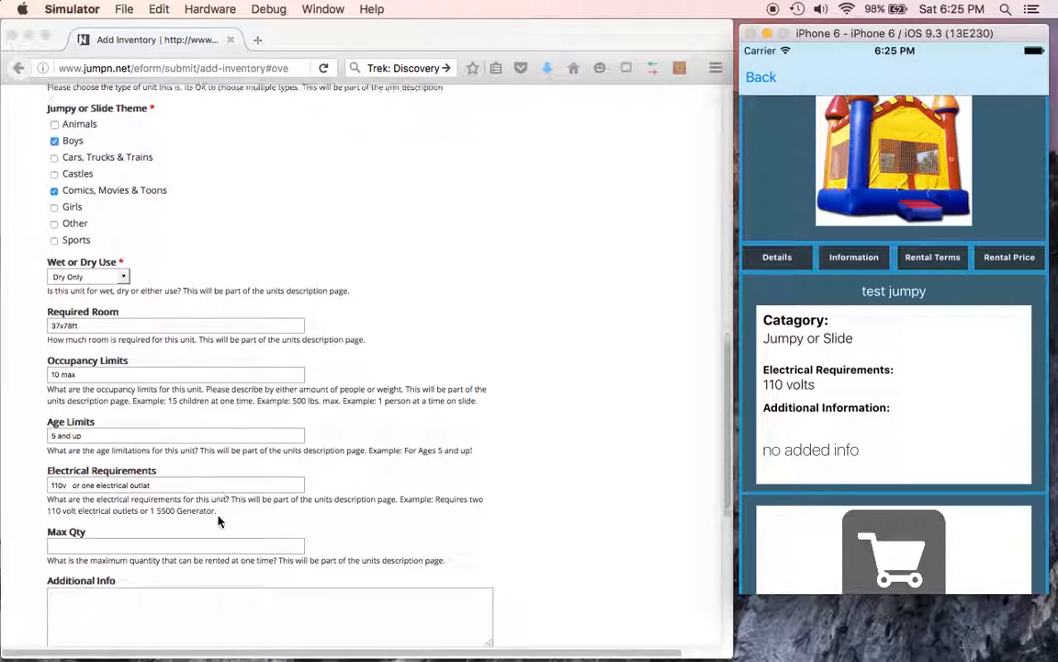
left_click(90, 493)
left_click(90, 494)
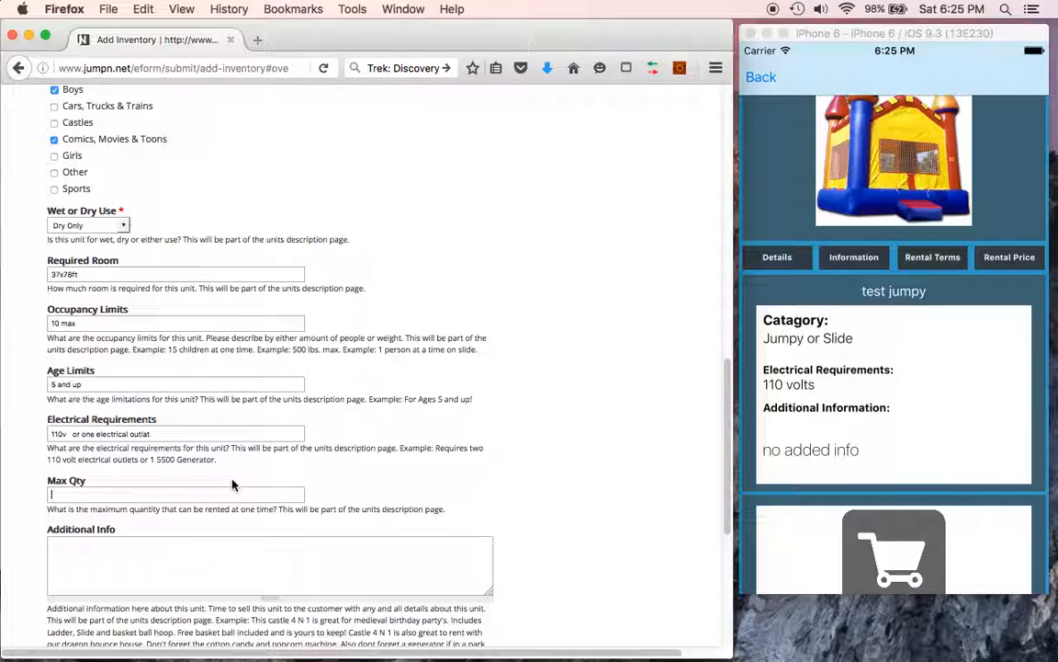
type("1")
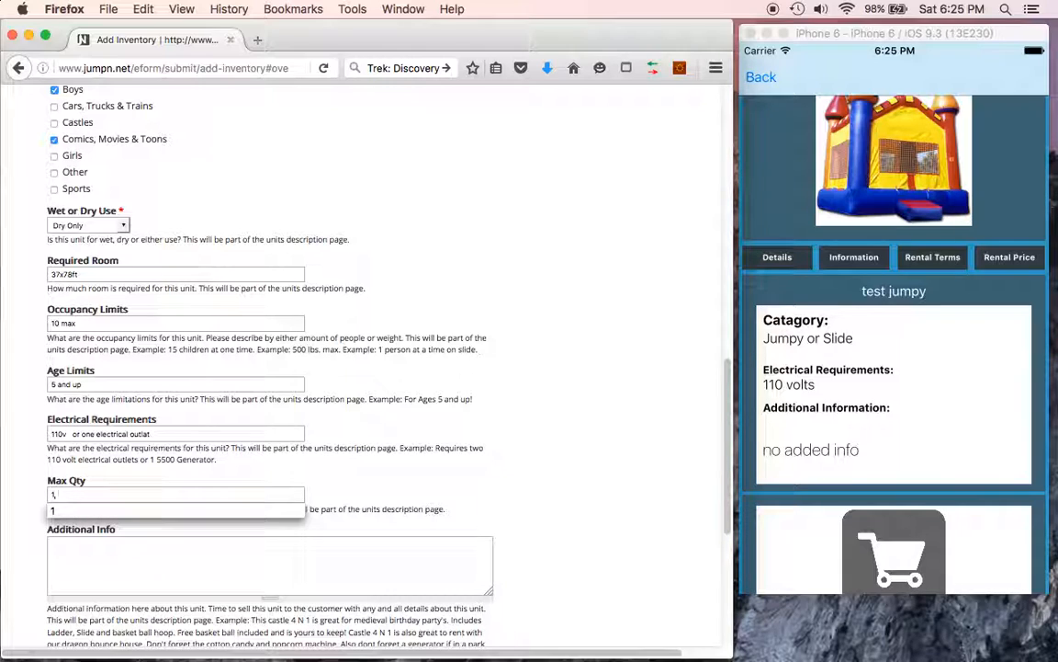
left_click(24, 470)
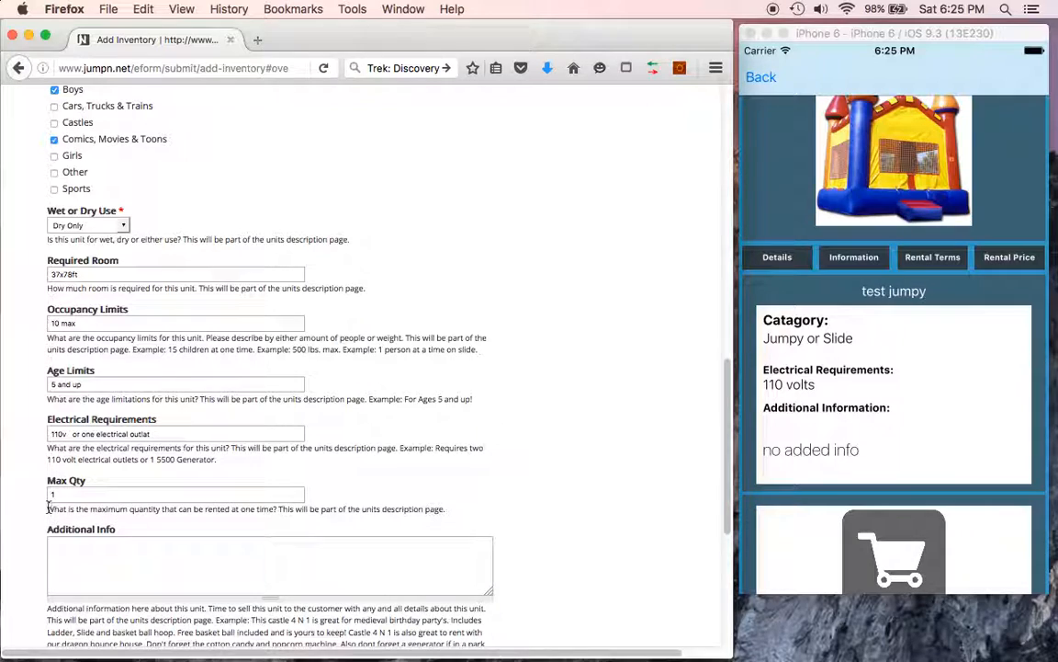
- Enter "Comes with basket ball you can keep!" as the unit's Additional Info
scroll(50, 510, "down", 3)
left_click(256, 425)
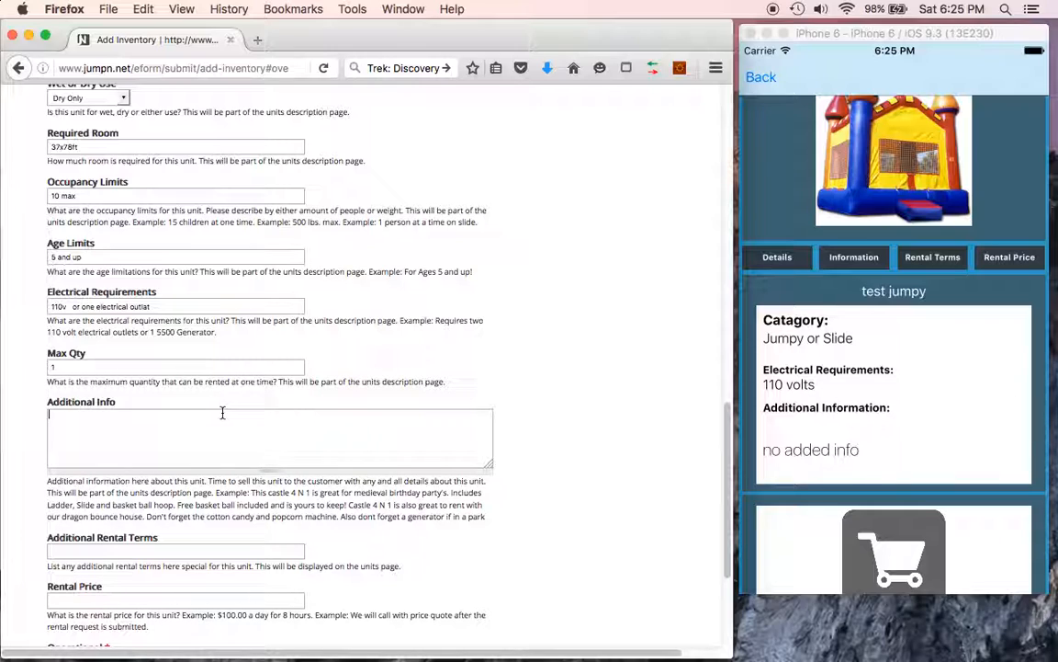
type("C")
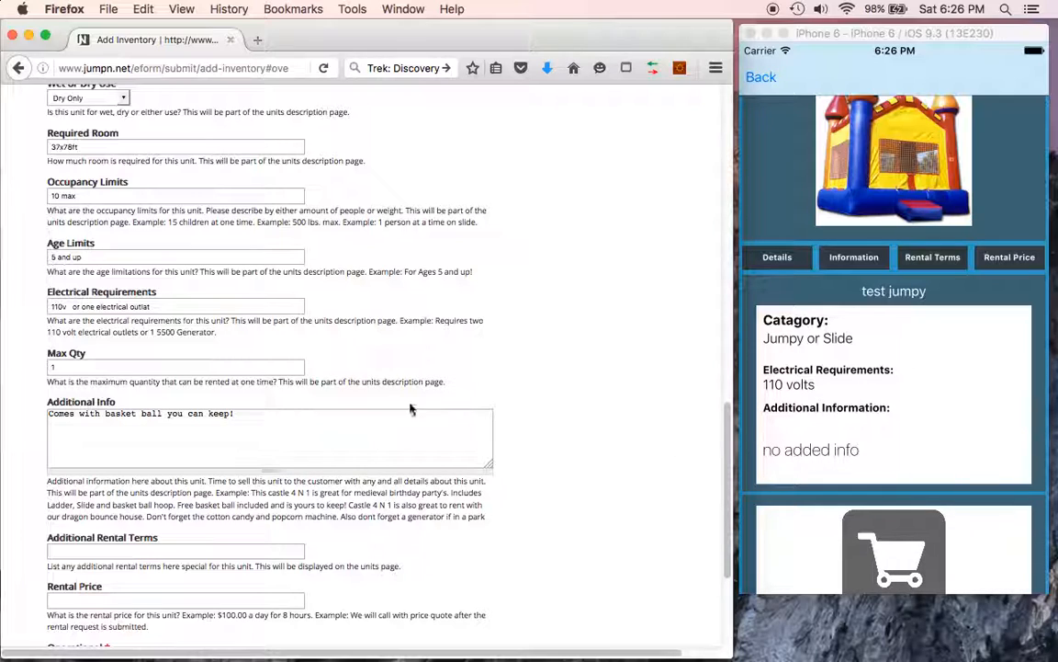
- Show the test jumpy's rental terms in the app and set the new unit's Additional Rental Terms to "none"
scroll(213, 489, "down", 5)
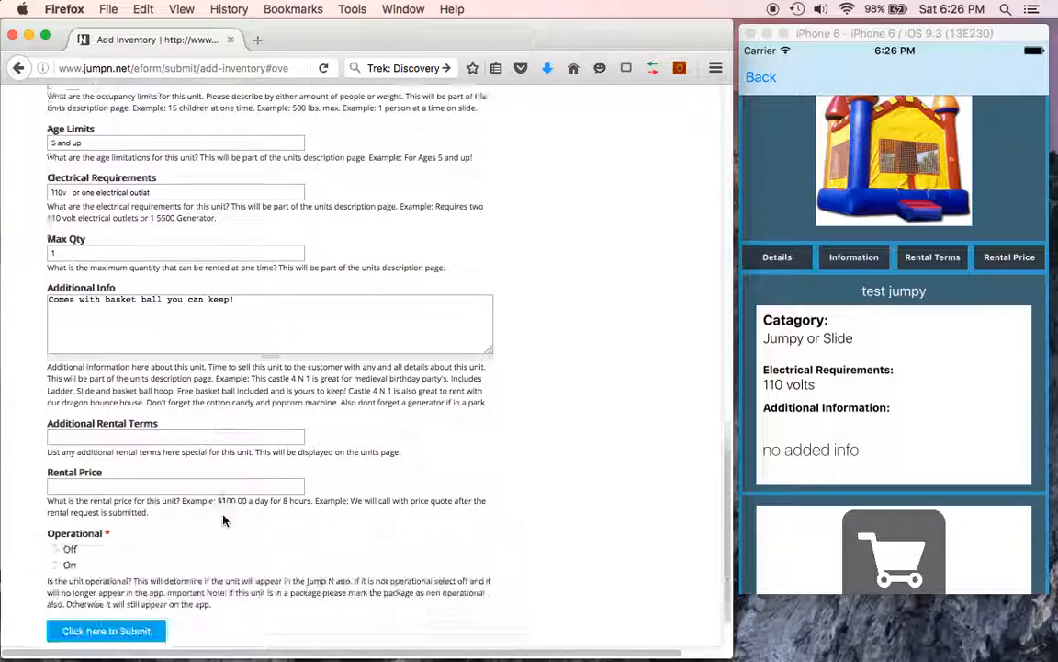
left_click(119, 390)
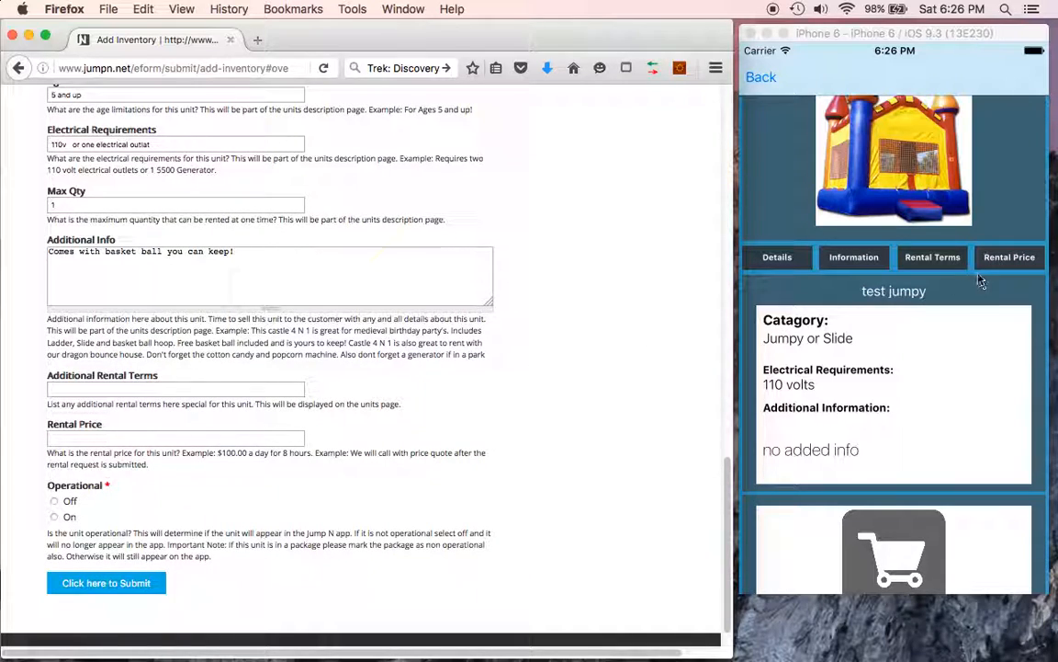
left_click(924, 259)
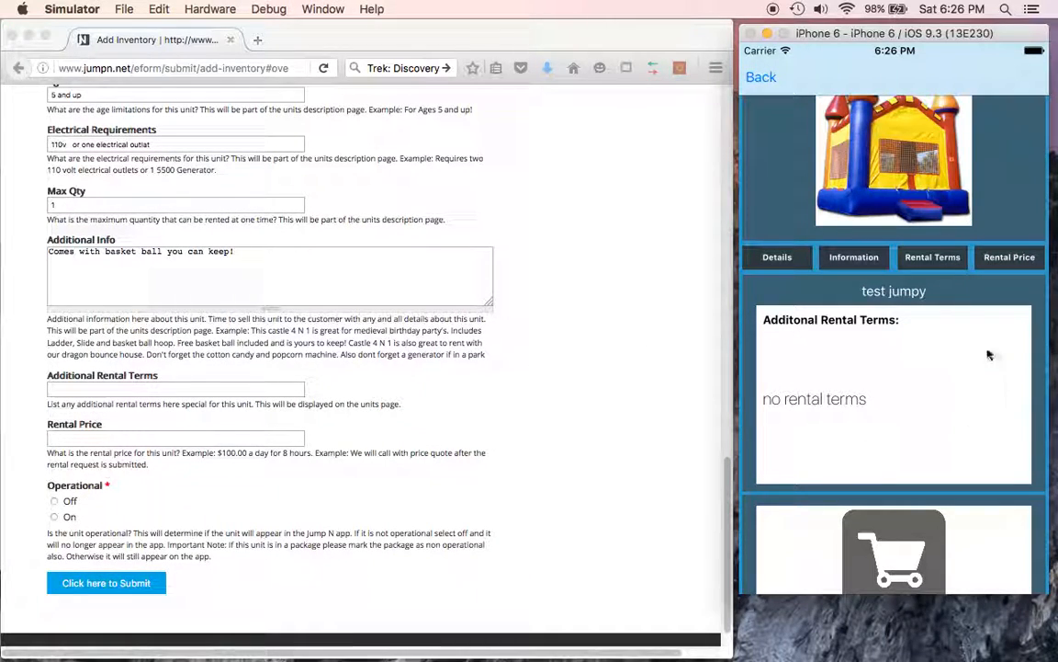
left_click(168, 389)
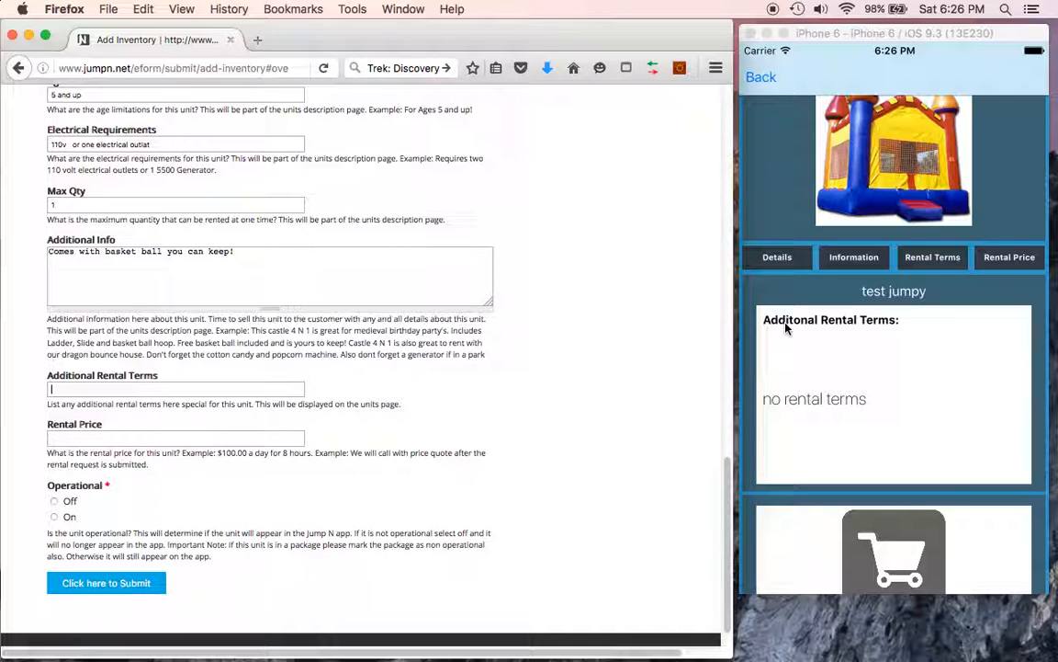
left_click(125, 387)
type("none")
- Show the test jumpy's rental price in the app and enter "110 dollars for 1 day" as the new unit's Rental Price
left_click(1006, 259)
left_click(85, 439)
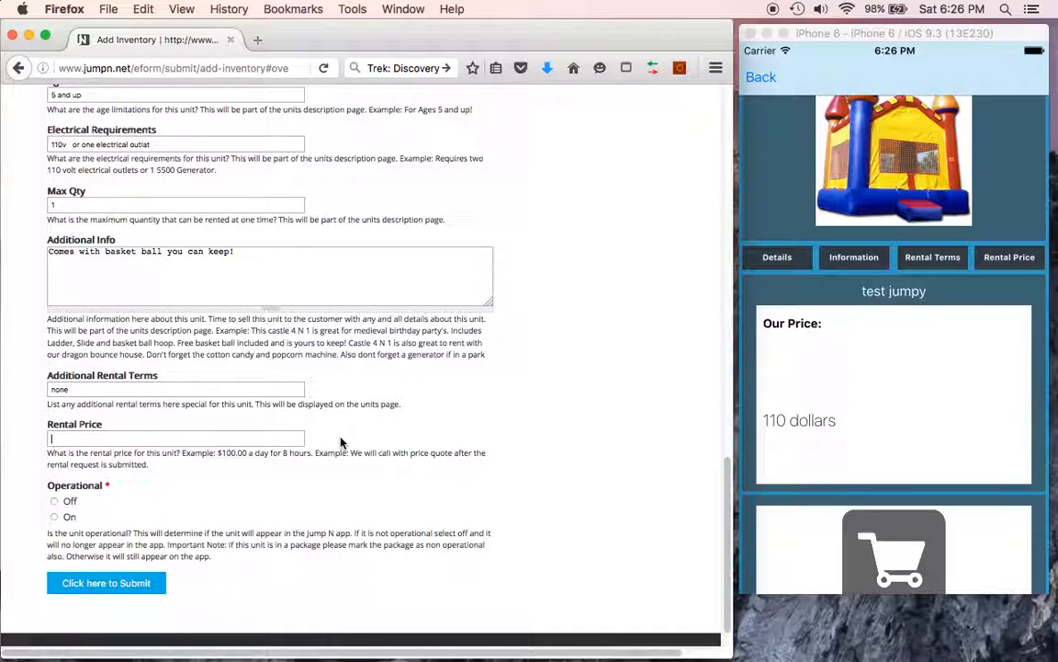
type("110")
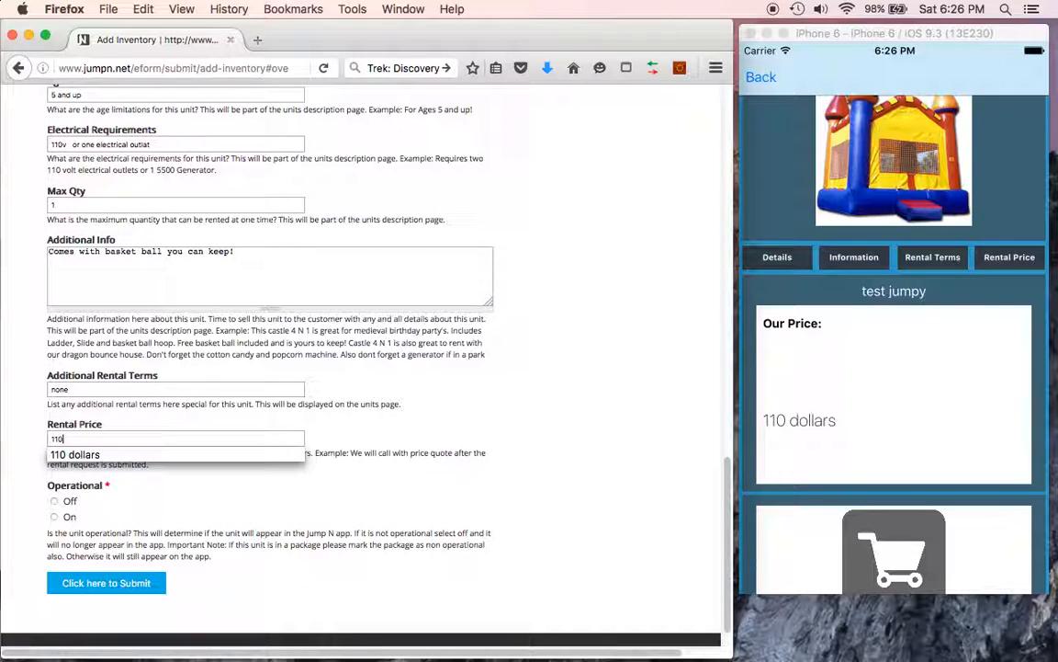
type(" dollars for 1 day")
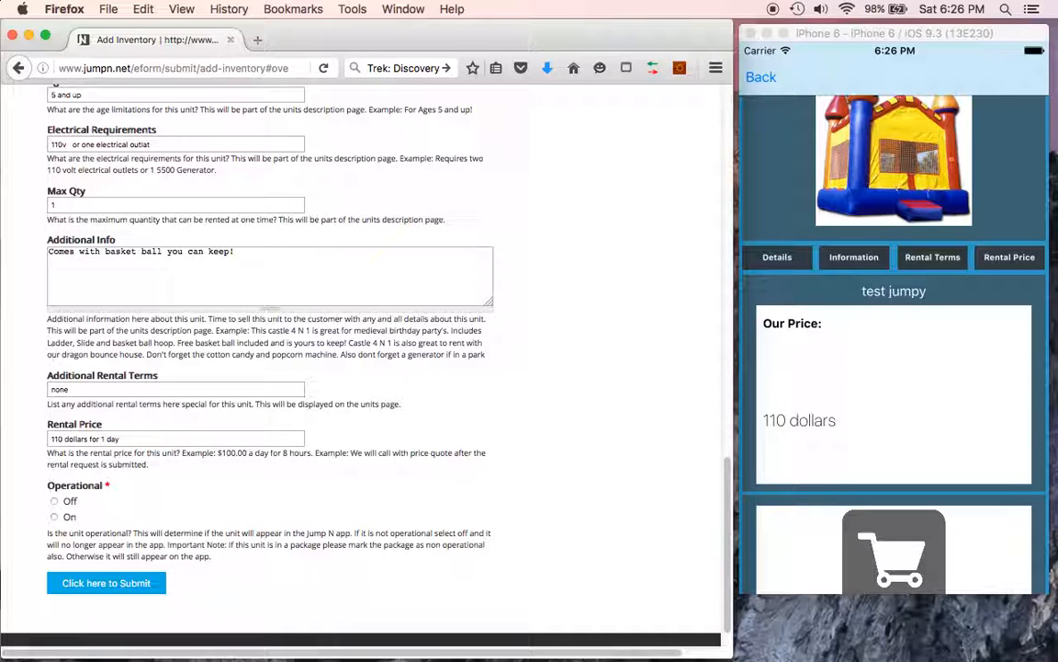
- Replace the unit's Rental Price with "We will call you on the price"
left_click_drag(137, 439, 53, 438)
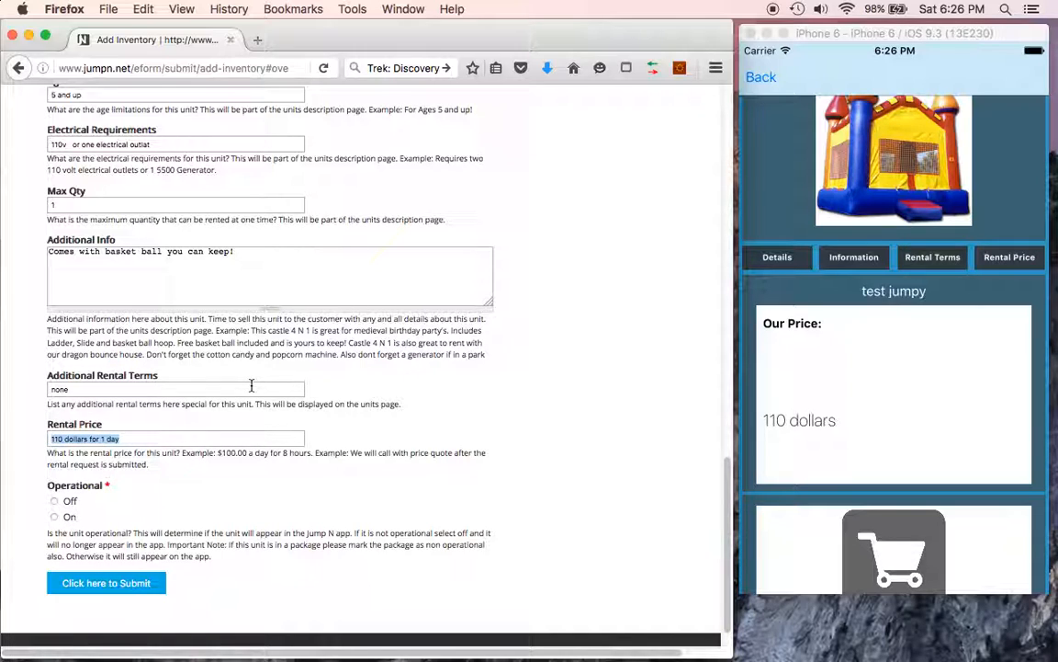
type("W")
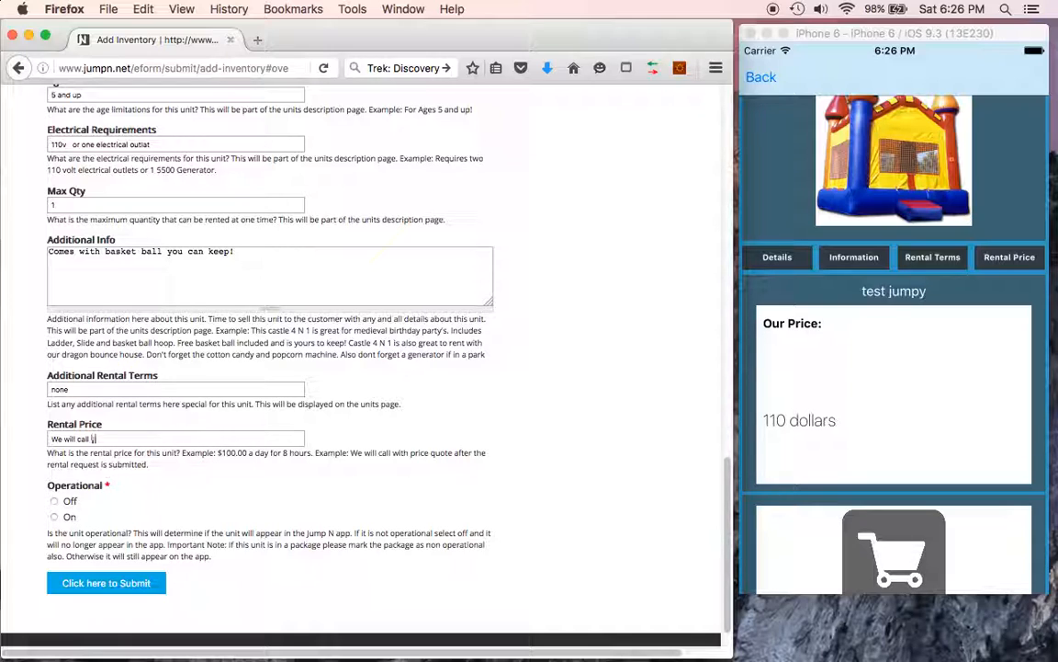
type("e will call you on the price")
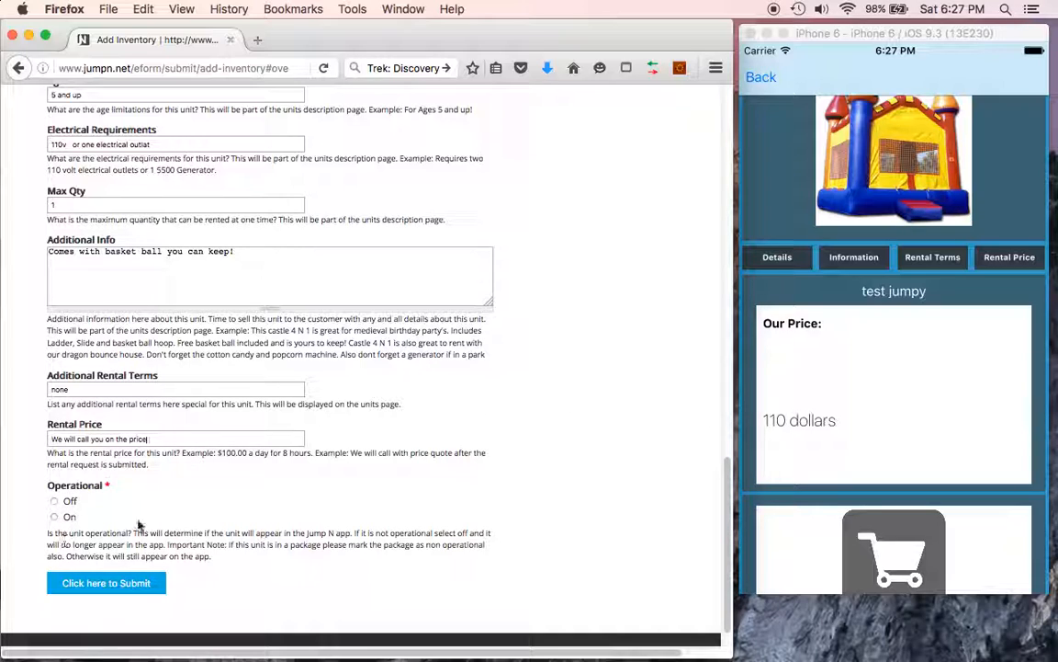
- Set the unit's Operational option to On and submit the inventory form
left_click(53, 516)
left_click_drag(873, 399, 874, 314)
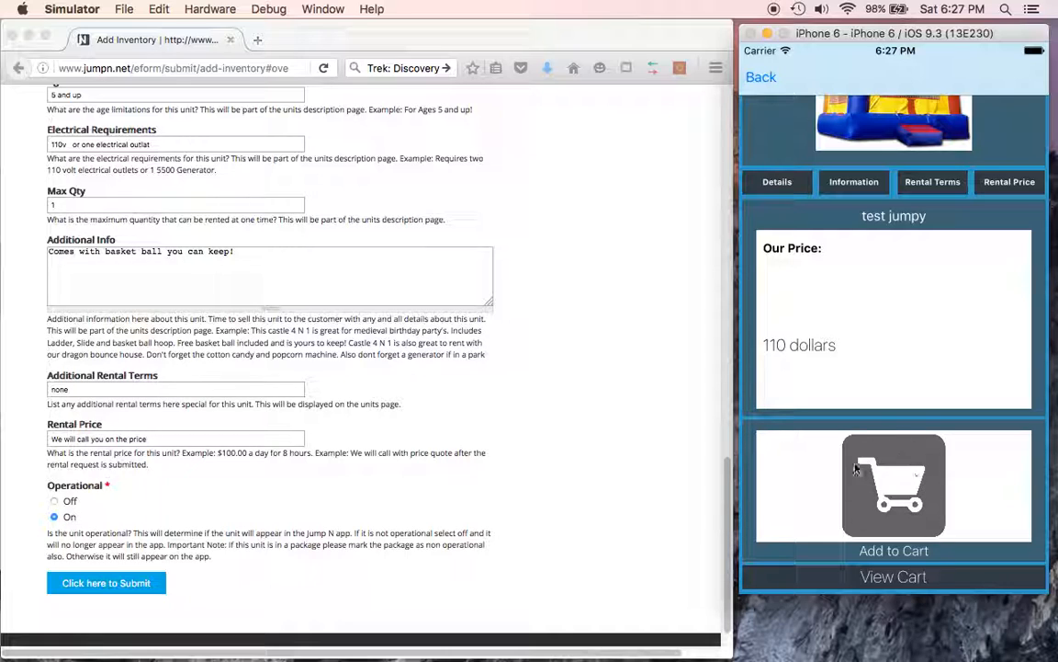
left_click(856, 479)
left_click(53, 502)
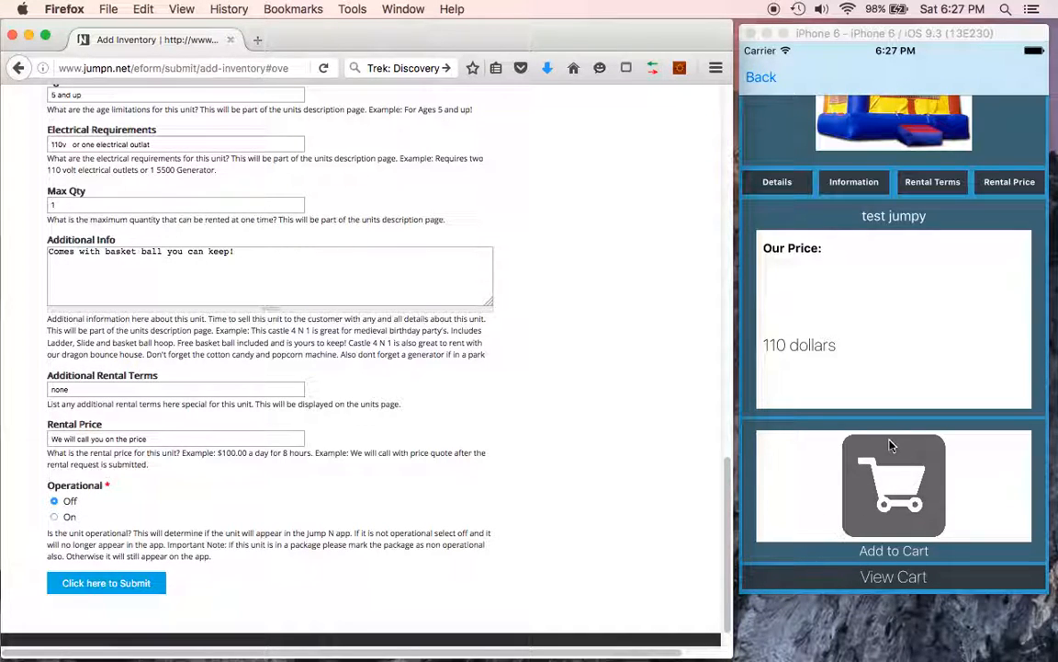
left_click(55, 516)
left_click(87, 583)
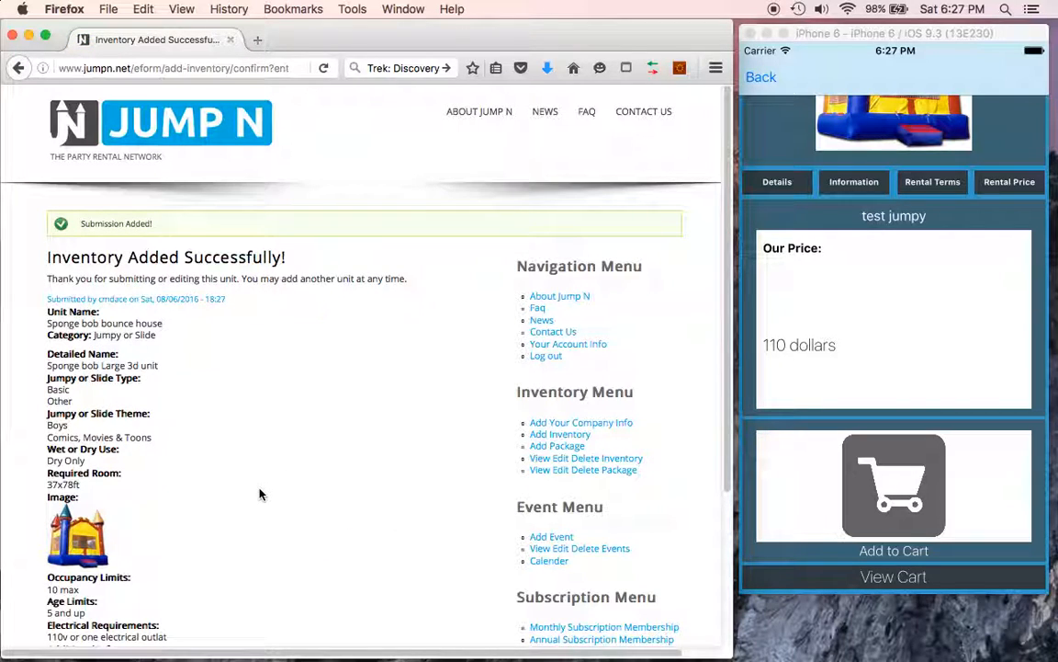
- Review the submitted unit's details and delete the test jumpy unit from the inventory
scroll(187, 419, "down", 4)
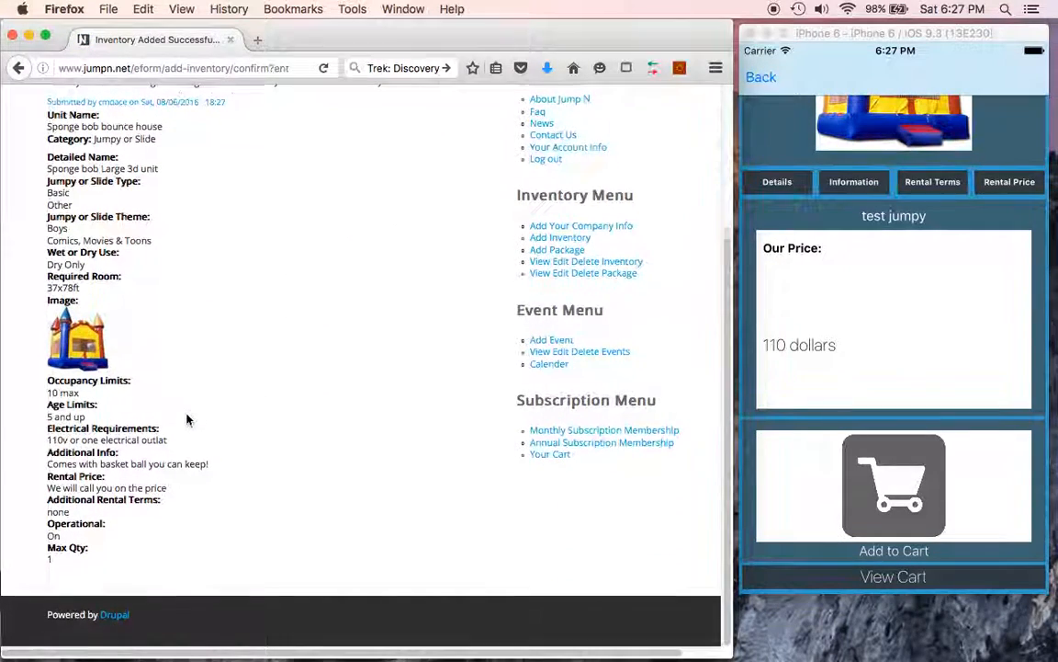
scroll(189, 317, "down", 1)
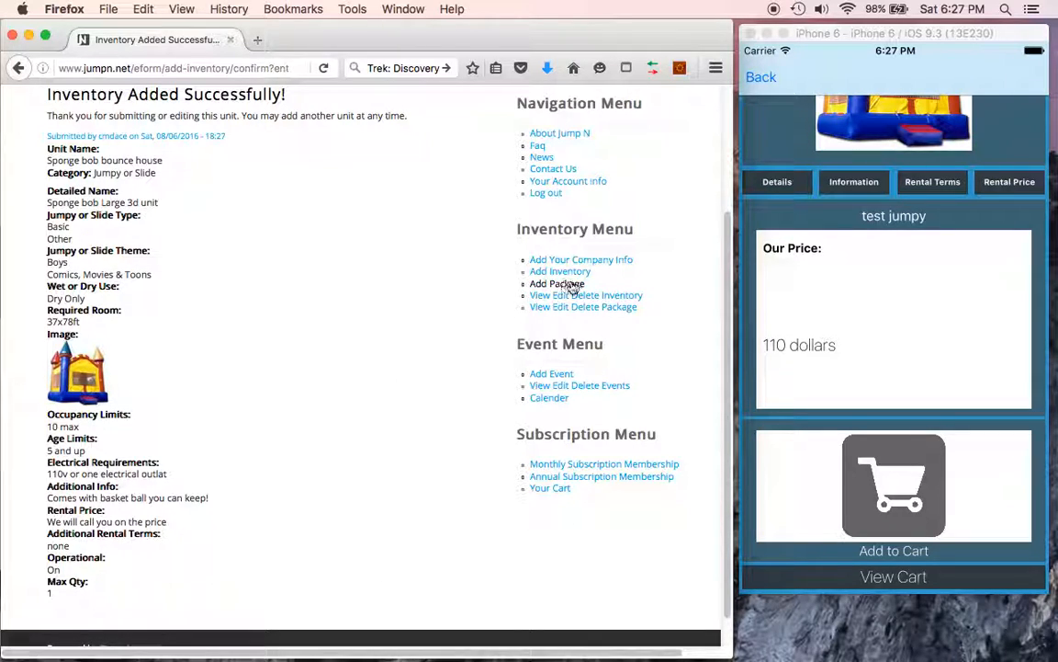
left_click(579, 295)
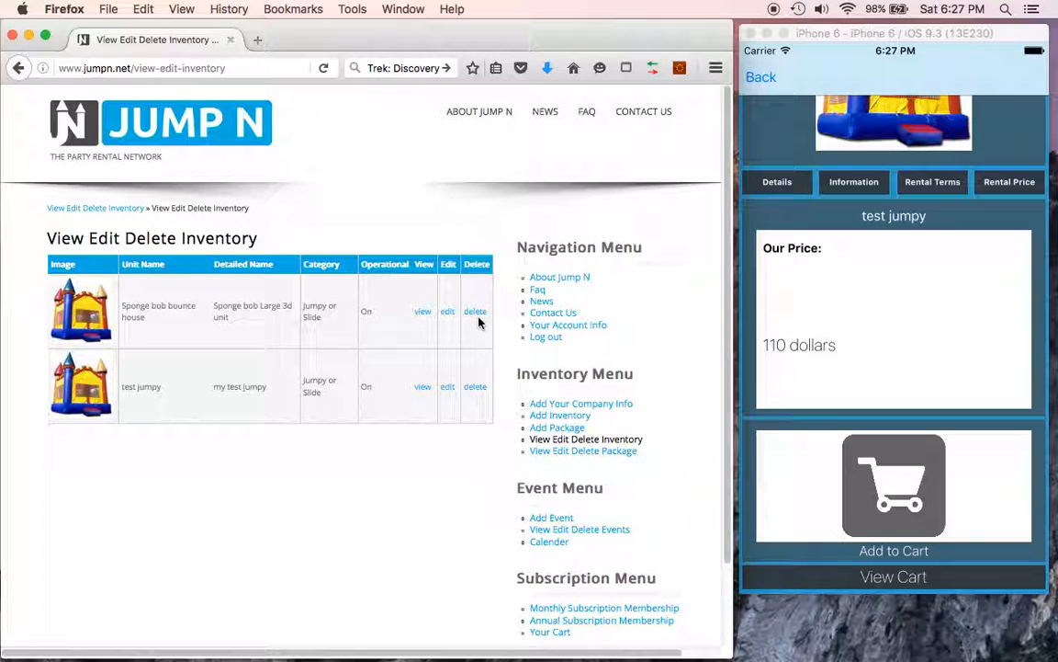
left_click(477, 386)
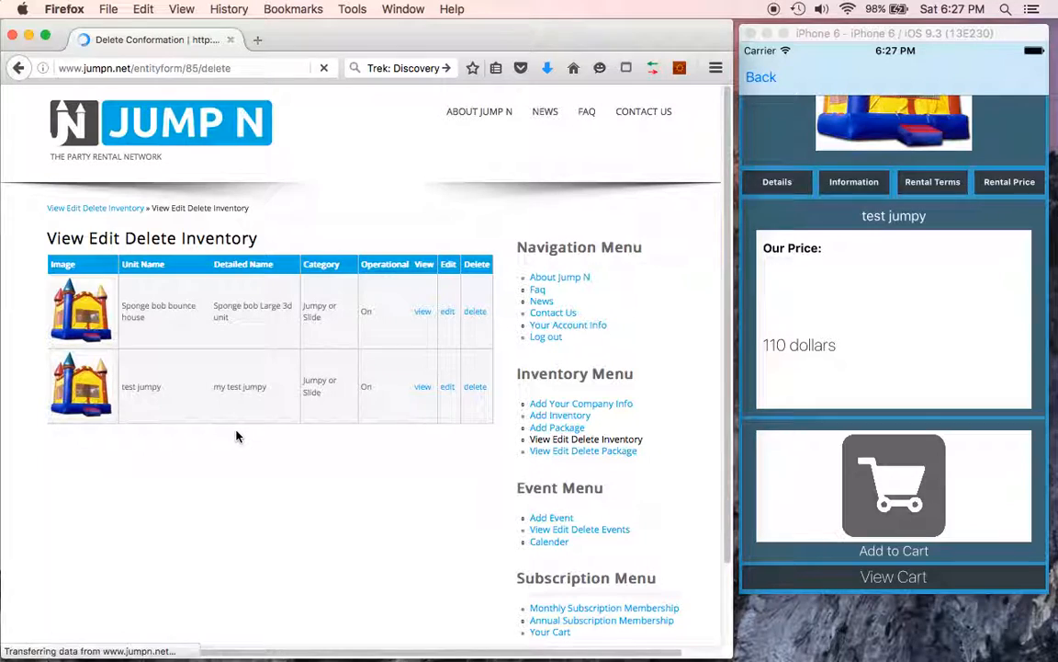
left_click(70, 287)
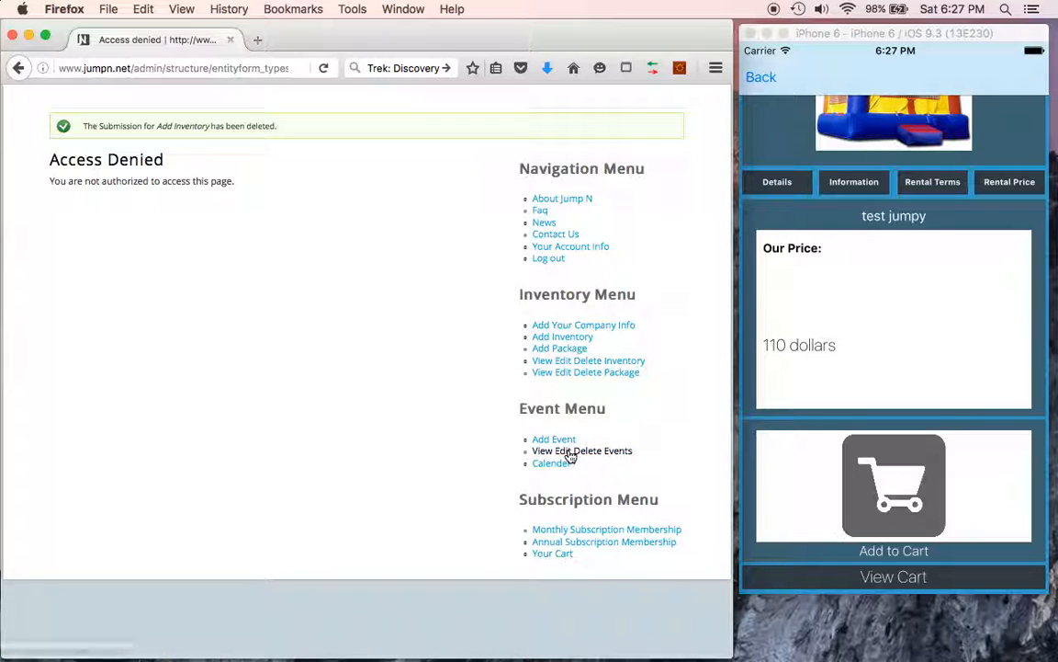
- Edit the Sponge bob bounce house in the inventory, set its Operational option to Off and save the changes
left_click(595, 362)
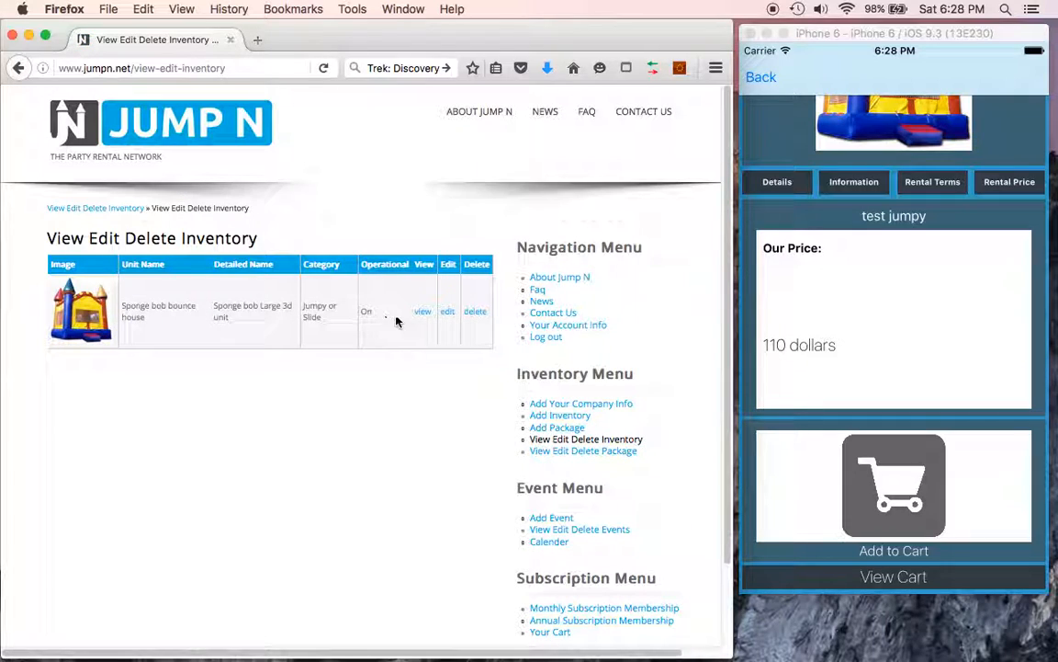
left_click(448, 312)
scroll(193, 492, "down", 10)
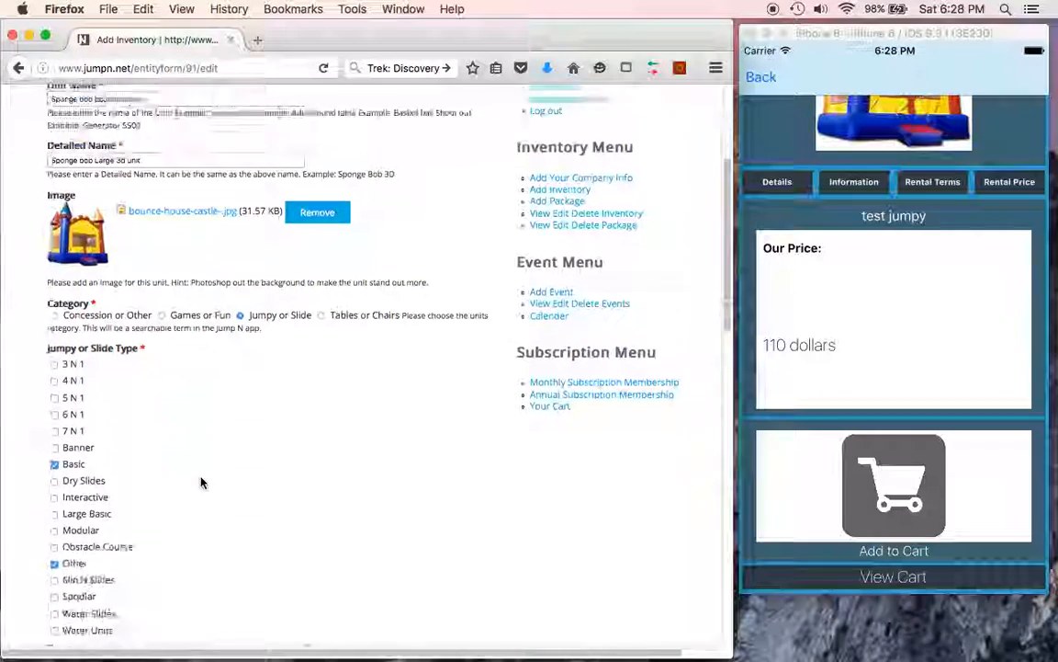
scroll(181, 497, "down", 8)
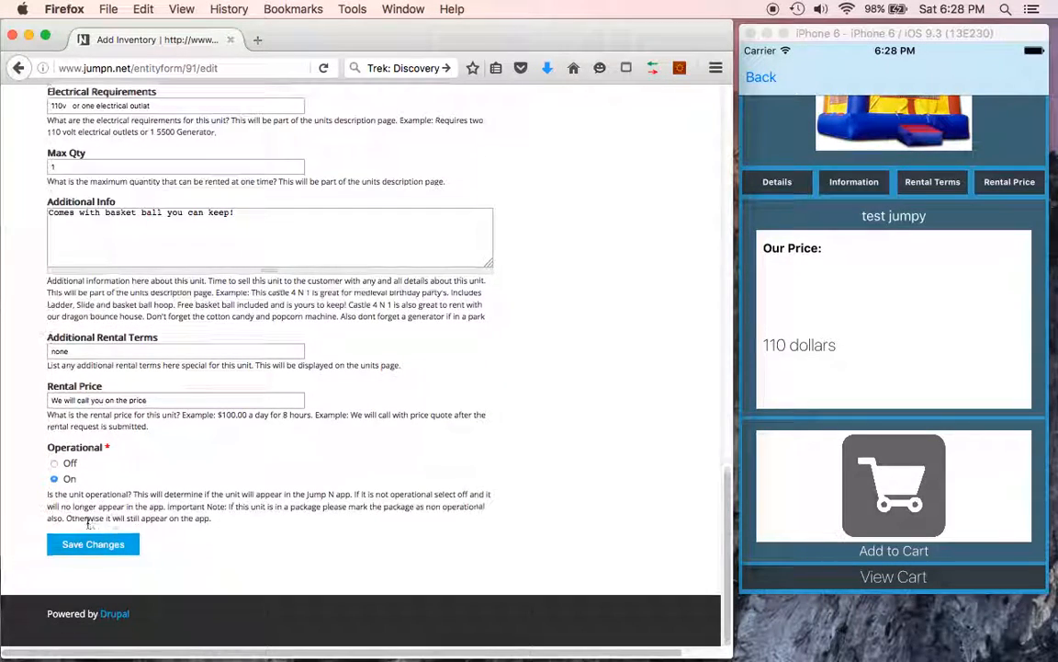
left_click(54, 463)
left_click(106, 548)
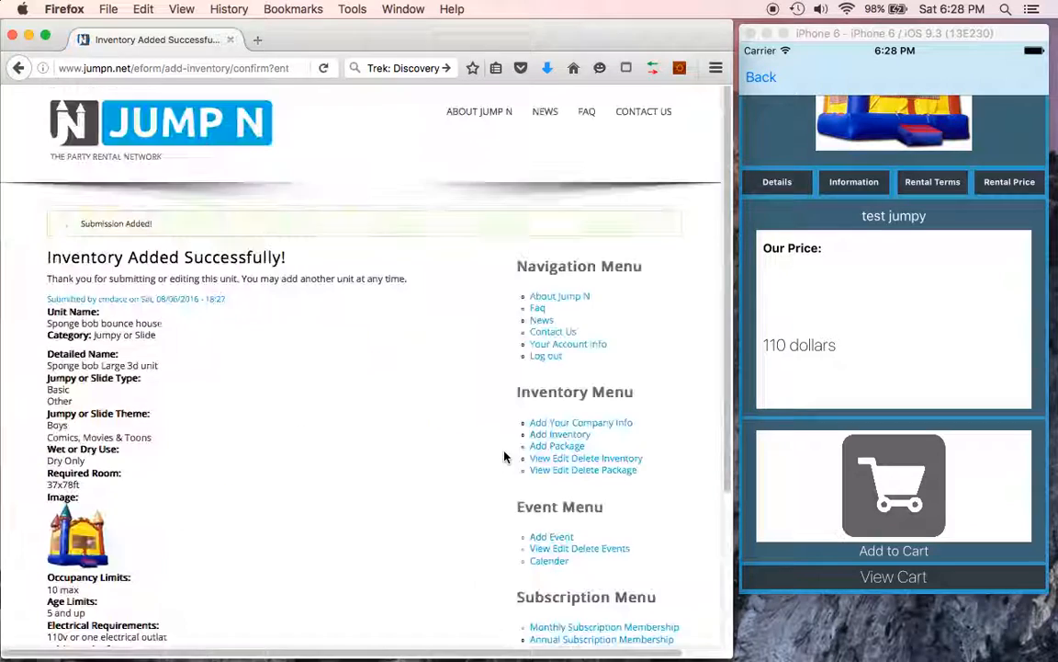
- In the app, browse the company's Jumpy or Slide units and examine the Sponge bob bounce house's details and availability
left_click(761, 76)
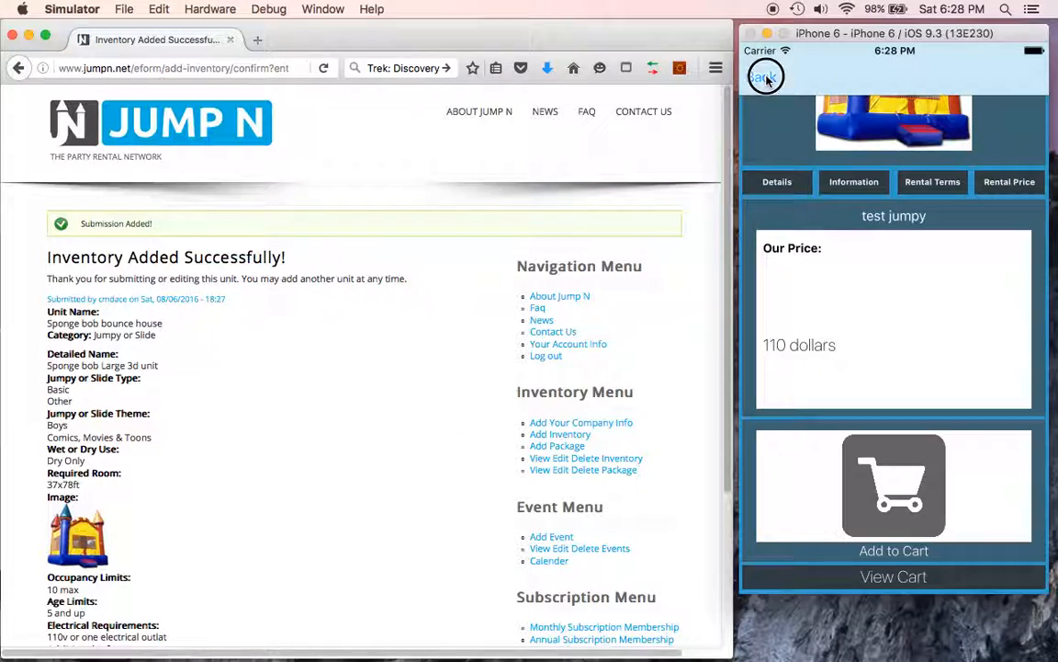
left_click(760, 77)
left_click(761, 77)
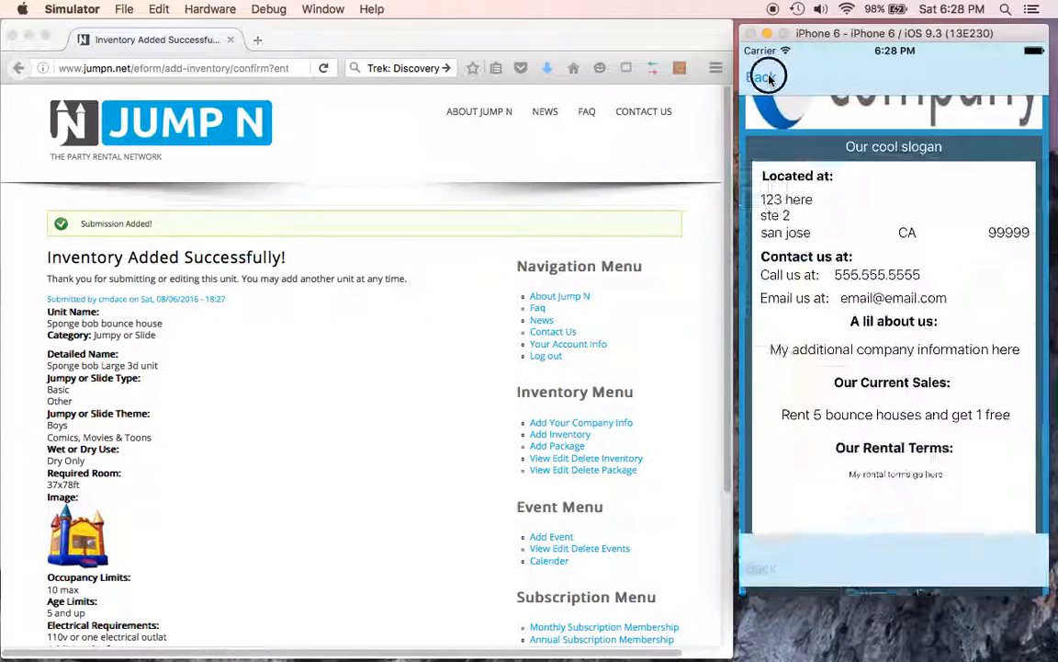
left_click(799, 556)
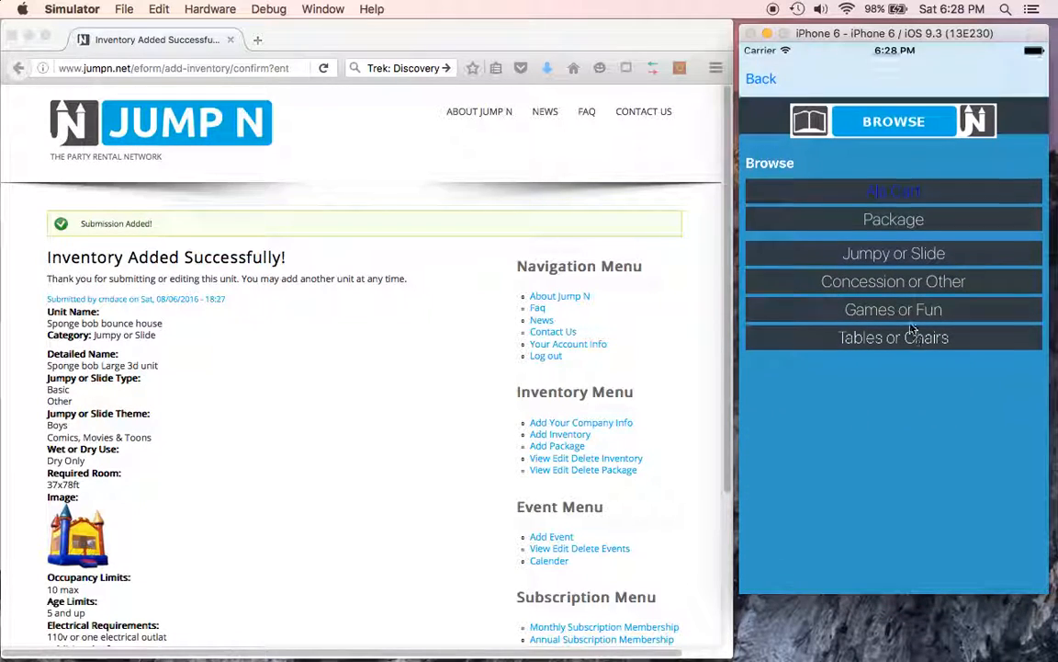
left_click(877, 243)
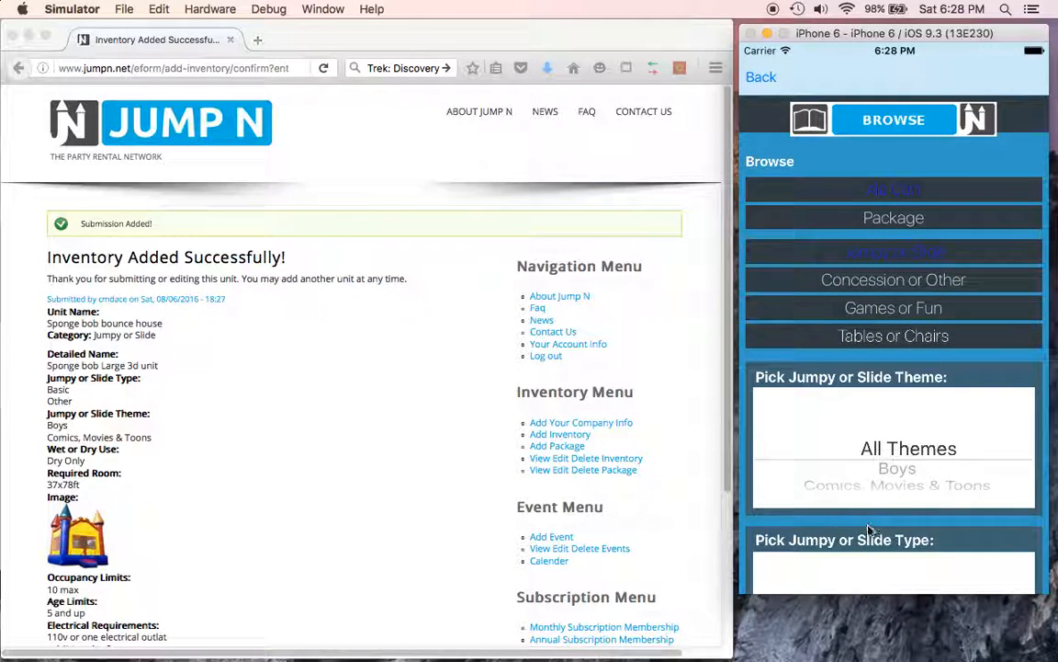
left_click_drag(781, 471, 870, 279)
left_click(888, 506)
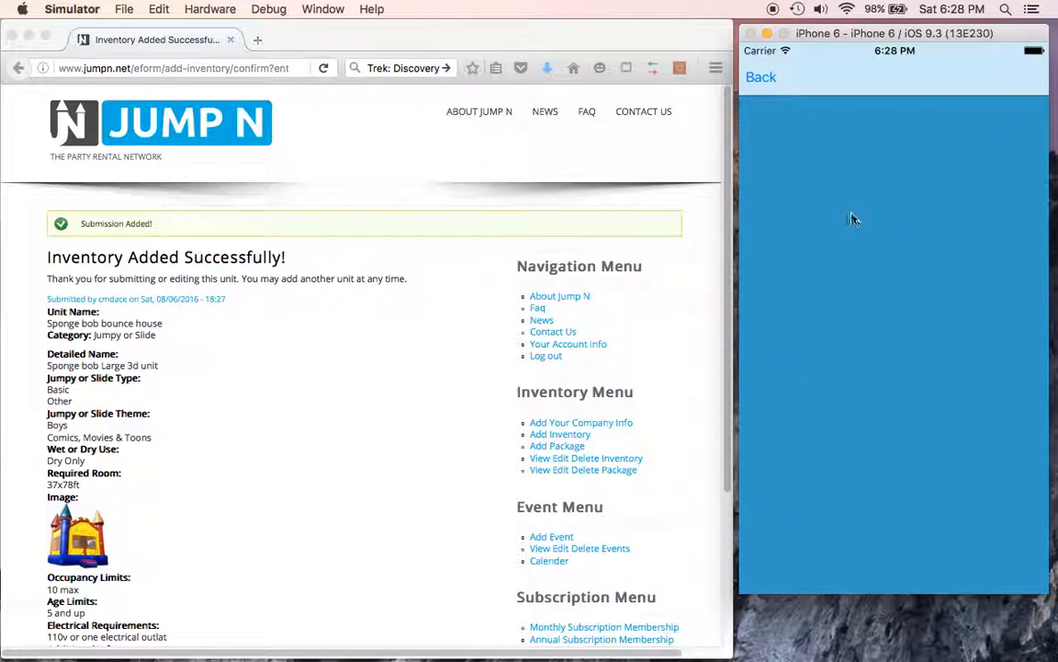
left_click(810, 154)
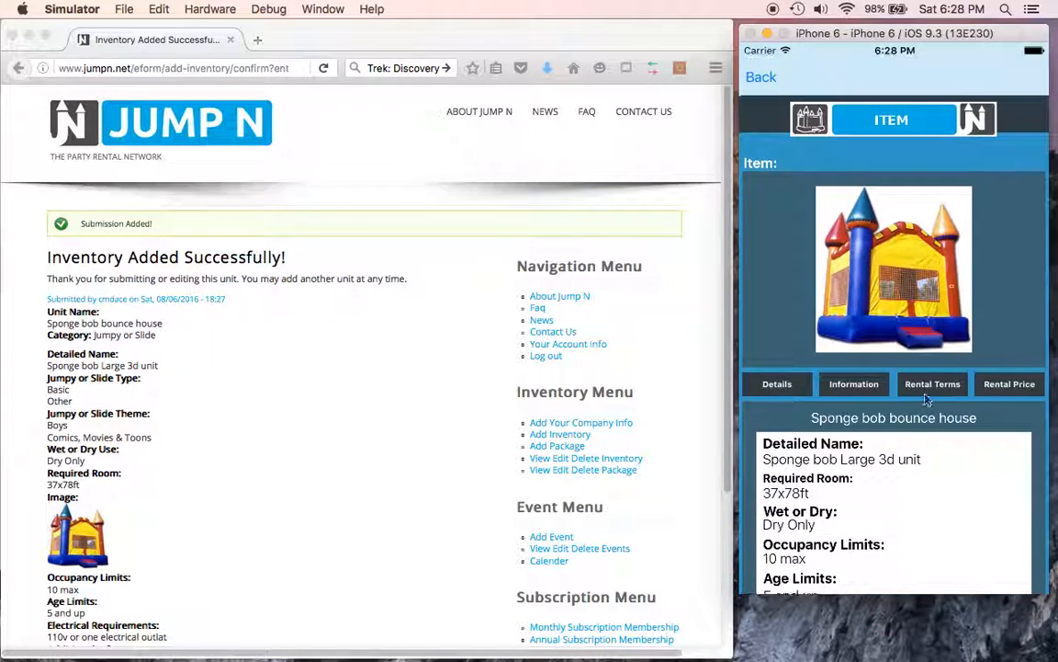
left_click_drag(921, 388, 905, 227)
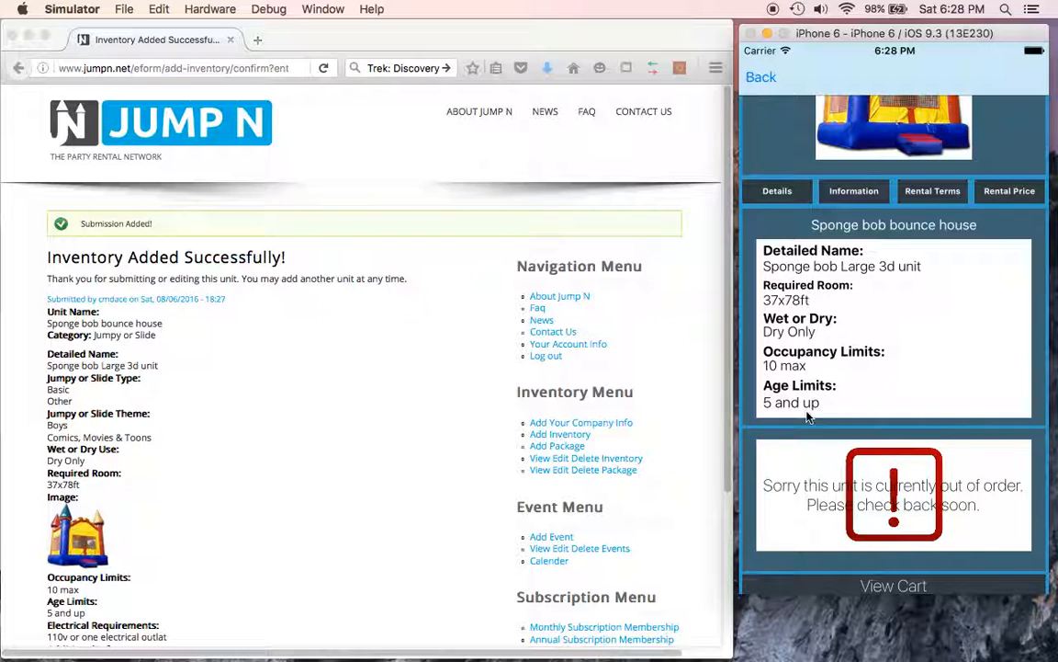
- Review the saved Sponge bob unit's remaining details and Operational status on the website's confirmation page
scroll(306, 561, "down", 5)
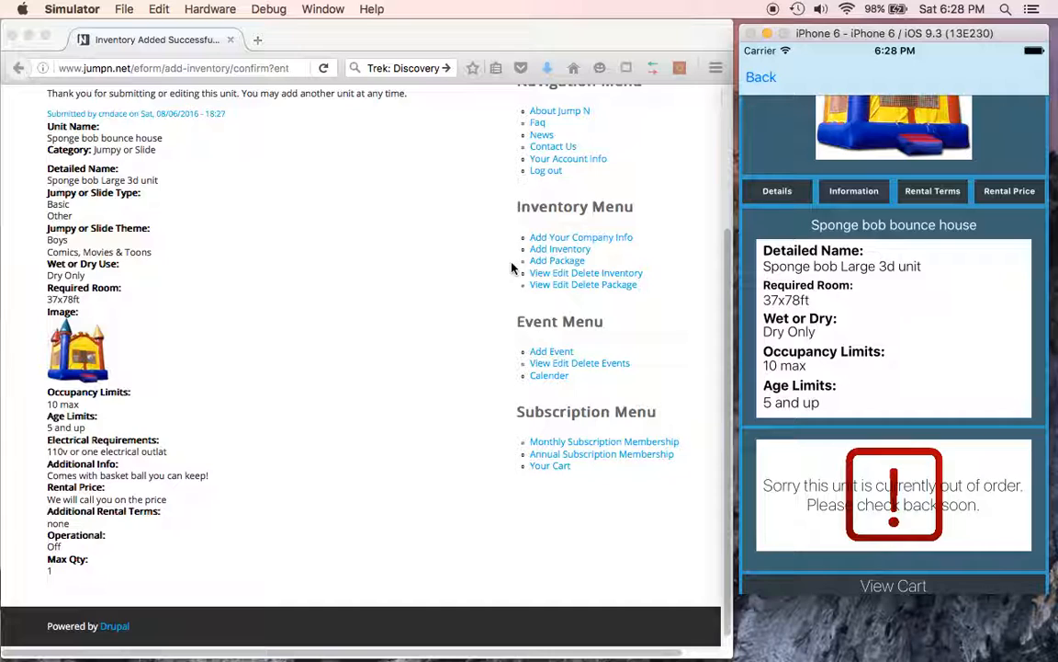
left_click(554, 257)
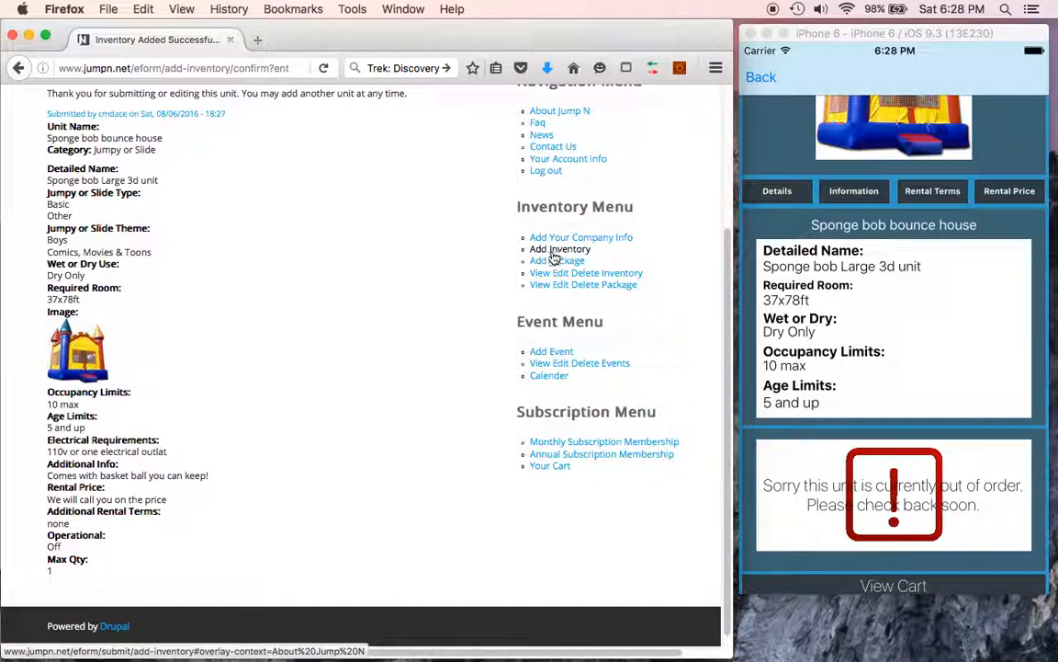